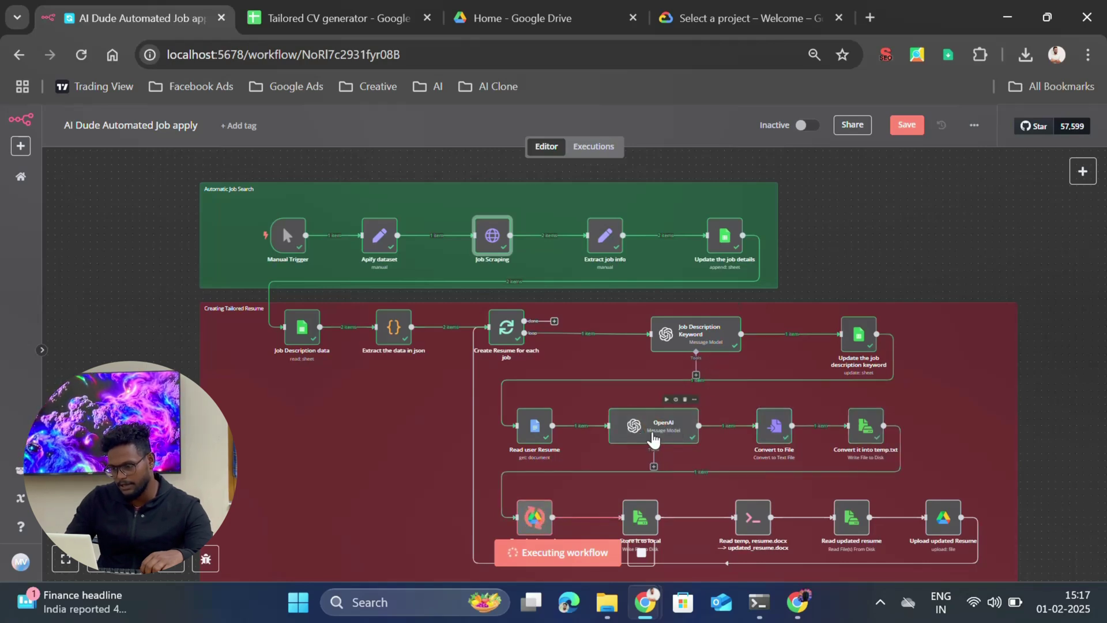
Check the executed workflow, switch to Google Drive and open the updated resume tailored to the Prompt Evaluation Analyst role
{"action": "scroll", "coordinate": [635, 502], "scroll_direction": "down", "scroll_amount": 1}
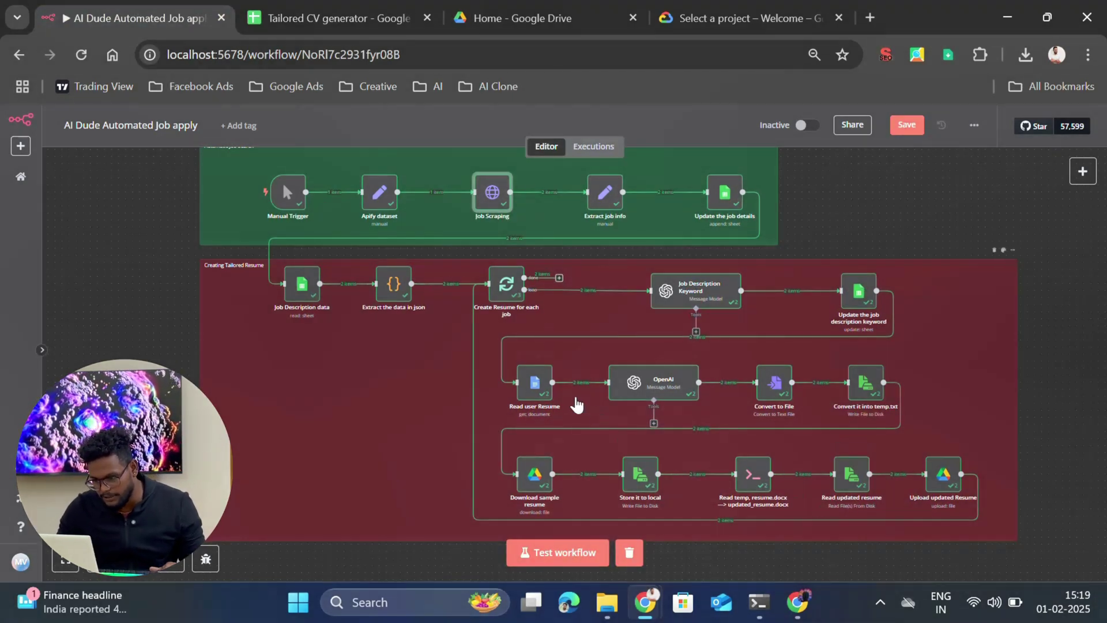
{"action": "mouse_move", "coordinate": [504, 293]}
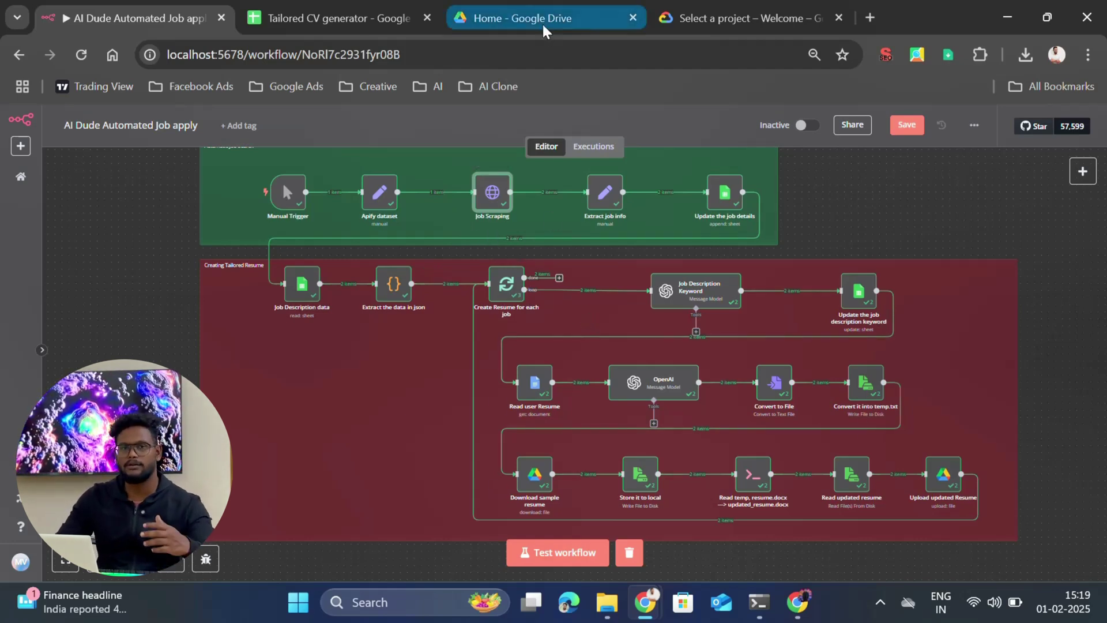
{"action": "mouse_move", "coordinate": [541, 22]}
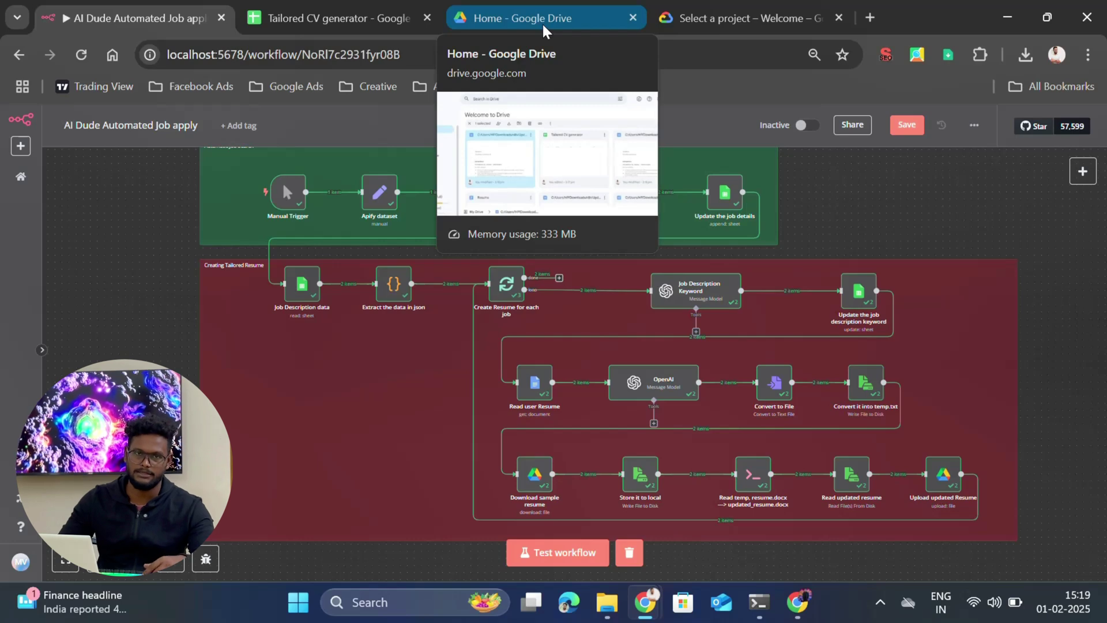
{"action": "left_click", "coordinate": [542, 27]}
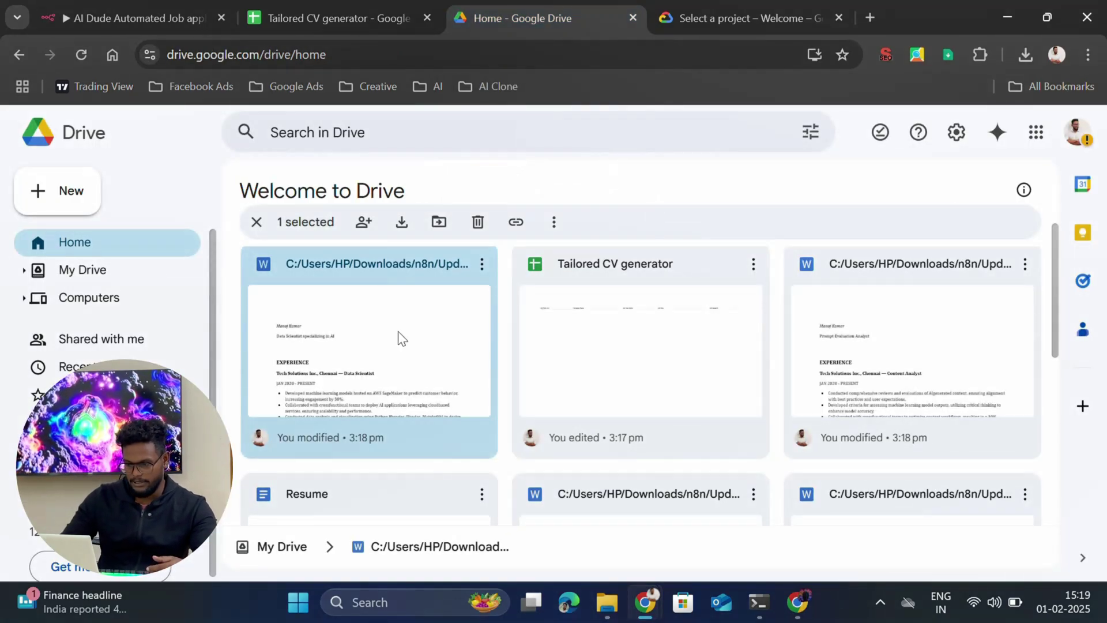
{"action": "scroll", "coordinate": [398, 331], "scroll_direction": "down", "scroll_amount": 1}
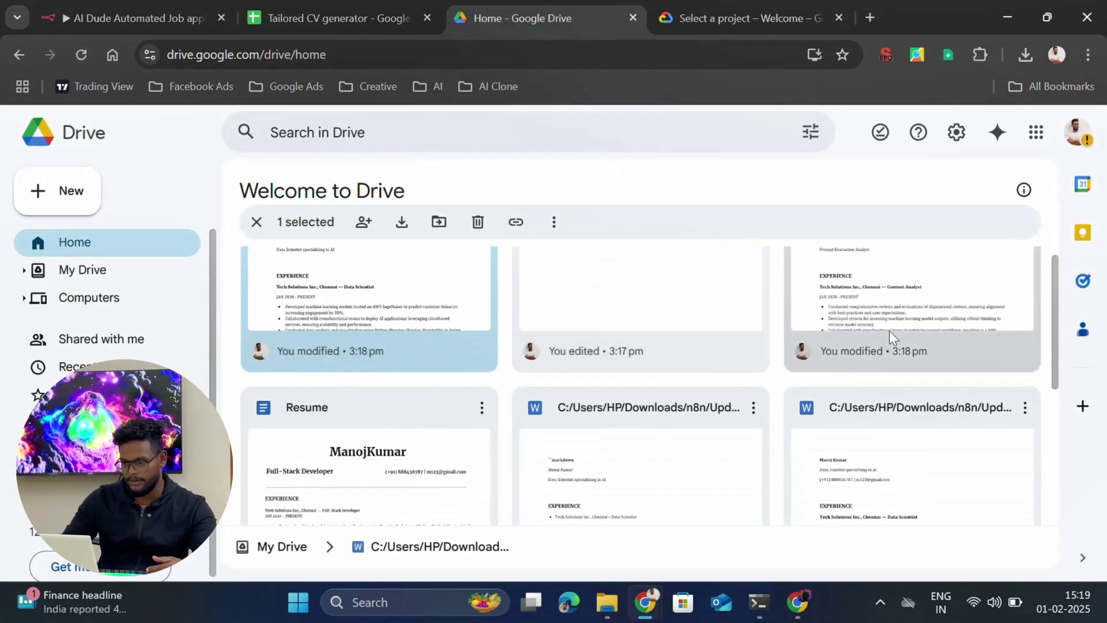
{"action": "scroll", "coordinate": [891, 331], "scroll_direction": "up", "scroll_amount": 1}
{"action": "double_click", "coordinate": [898, 387]}
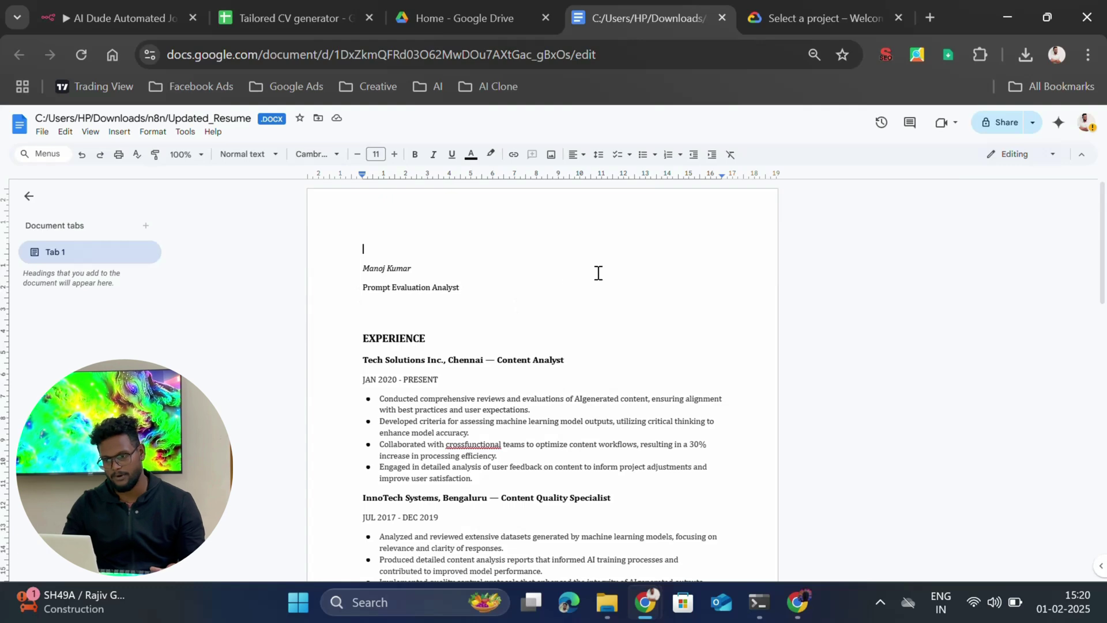
Review the Prompt Evaluation Analyst resume, highlighting the Content Analyst job title and its experience bullet points
{"action": "scroll", "coordinate": [597, 286], "scroll_direction": "down", "scroll_amount": 1}
{"action": "scroll", "coordinate": [597, 287], "scroll_direction": "down", "scroll_amount": 4}
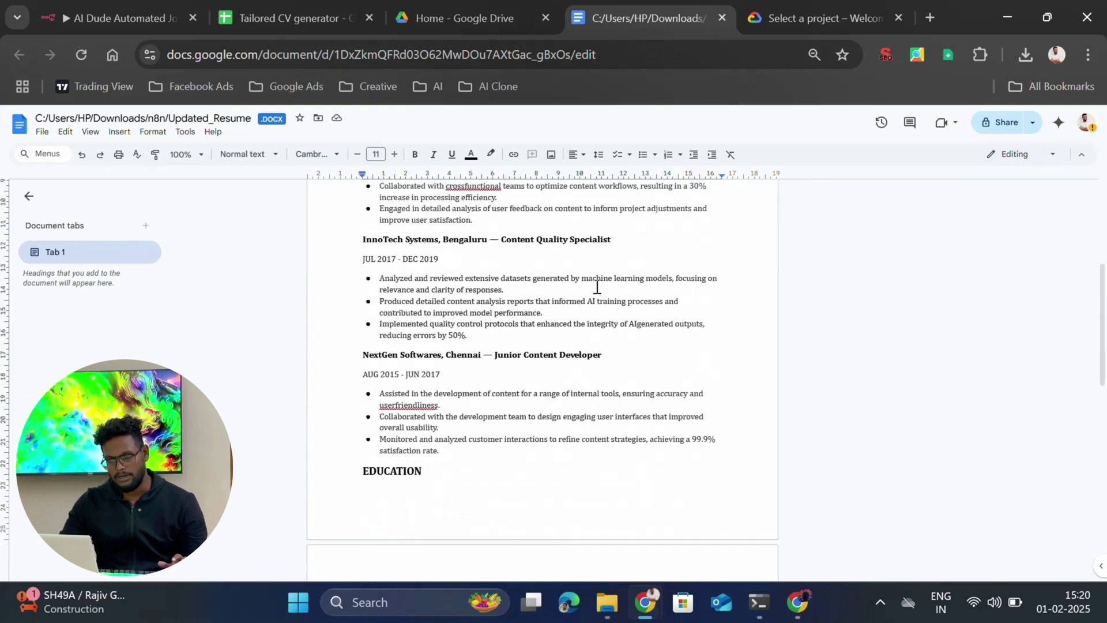
{"action": "scroll", "coordinate": [597, 286], "scroll_direction": "up", "scroll_amount": 5}
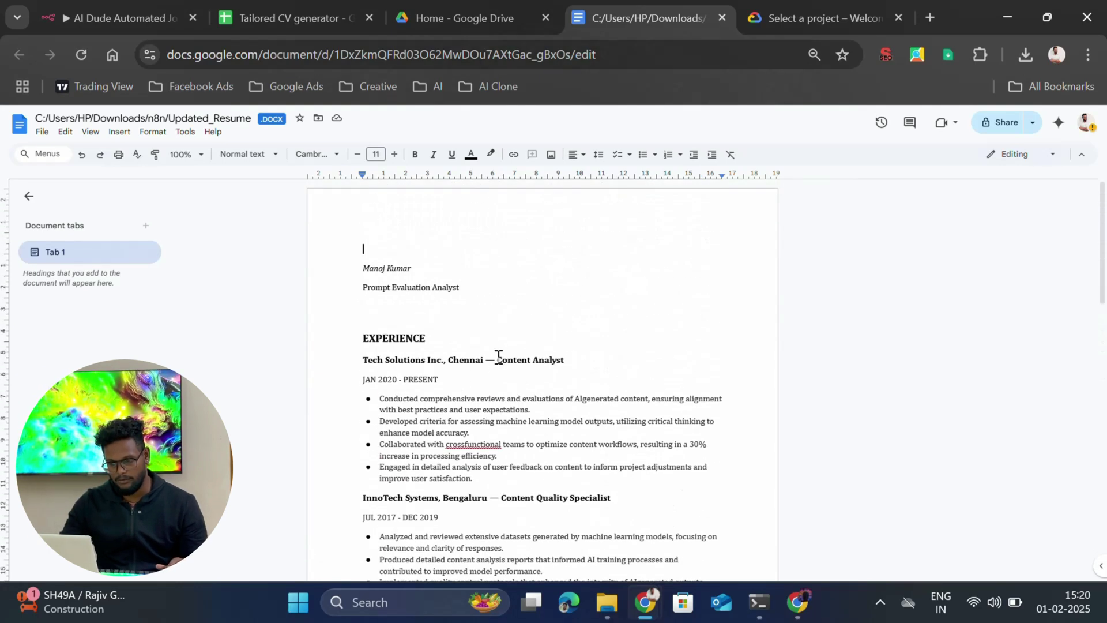
{"action": "scroll", "coordinate": [432, 340], "scroll_direction": "down", "scroll_amount": 2}
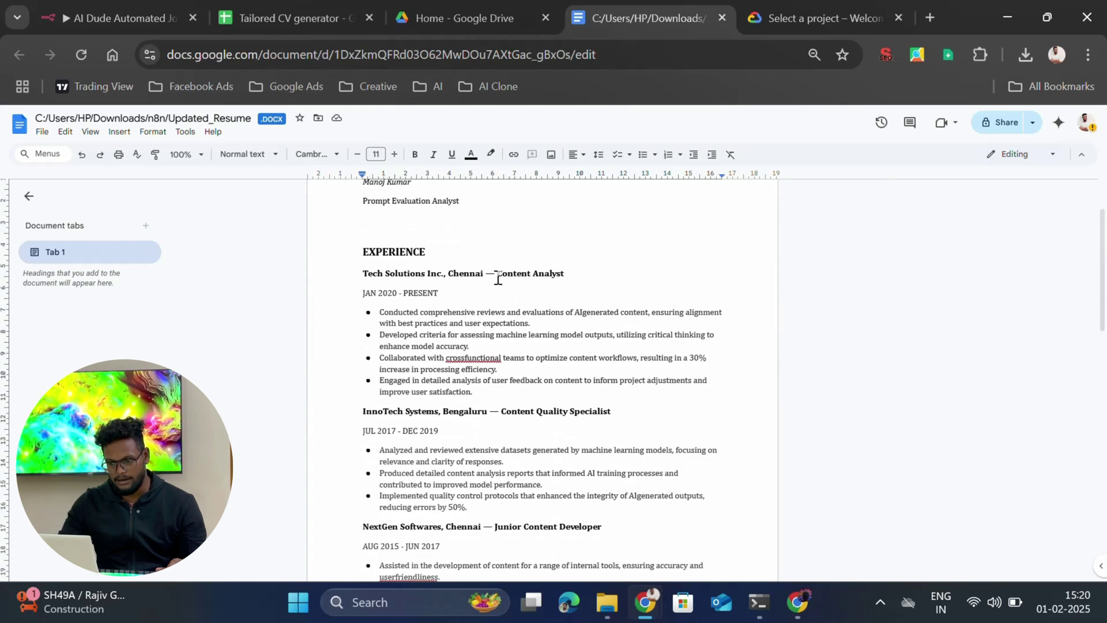
{"action": "left_click_drag", "start_coordinate": [497, 276], "coordinate": [556, 274]}
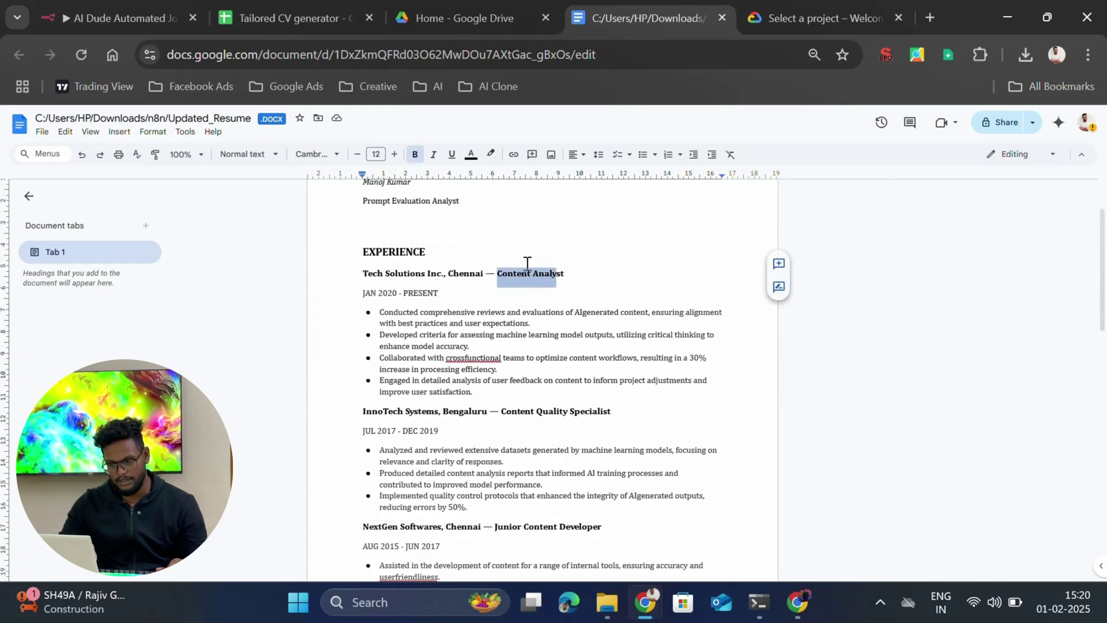
{"action": "scroll", "coordinate": [527, 263], "scroll_direction": "down", "scroll_amount": 2}
{"action": "left_click_drag", "start_coordinate": [402, 237], "coordinate": [552, 295]}
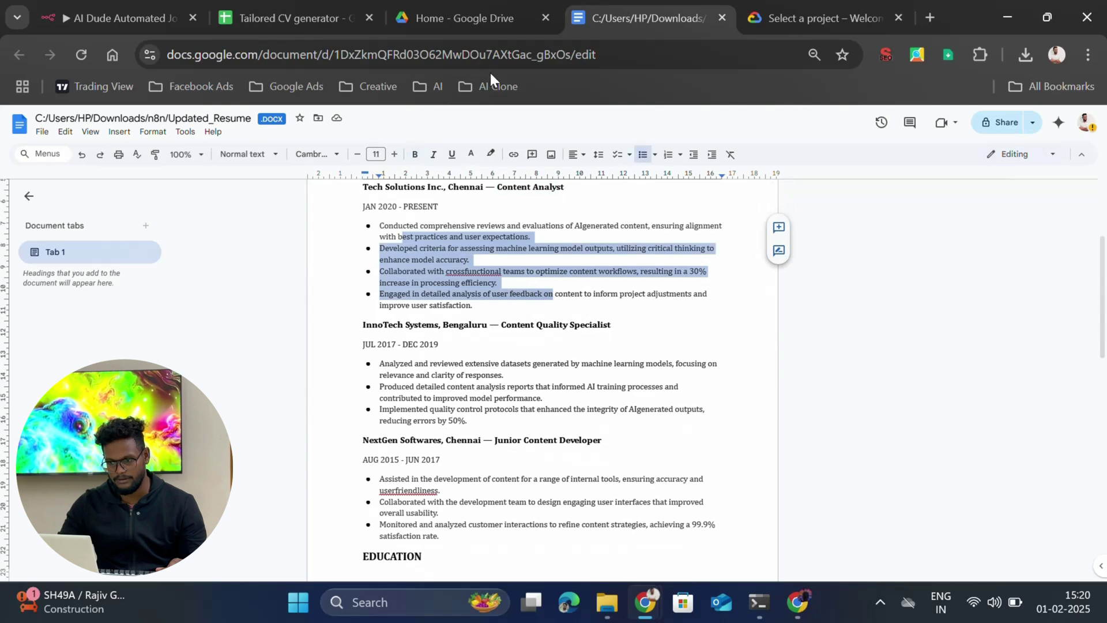
Open the updated resume for the Data Scientist role from Google Drive and highlight its headline
{"action": "left_click", "coordinate": [481, 15]}
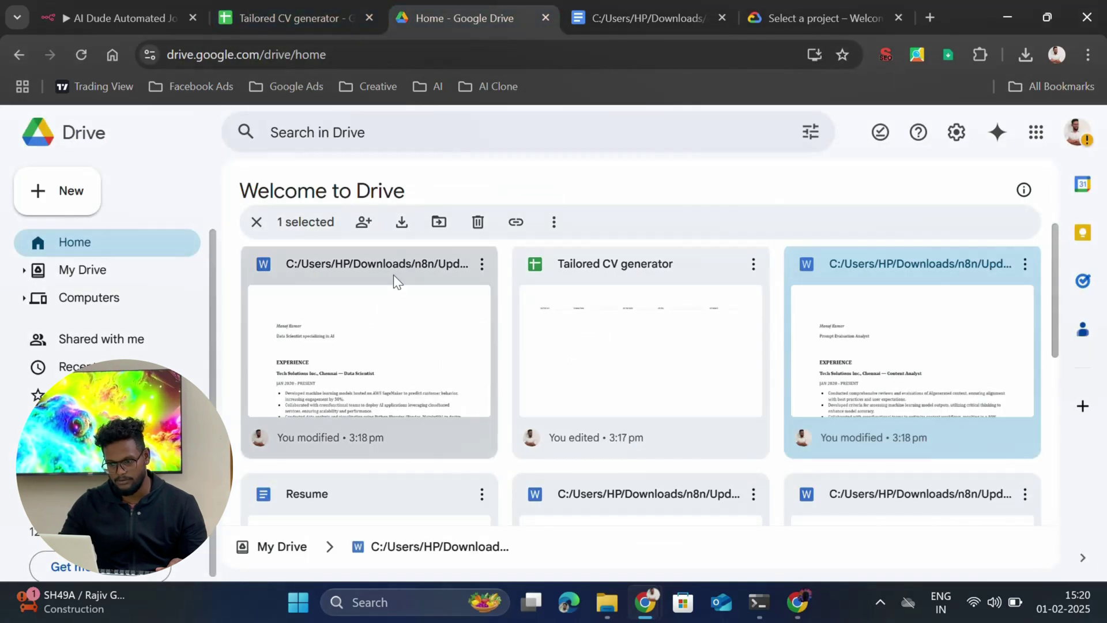
{"action": "double_click", "coordinate": [381, 324]}
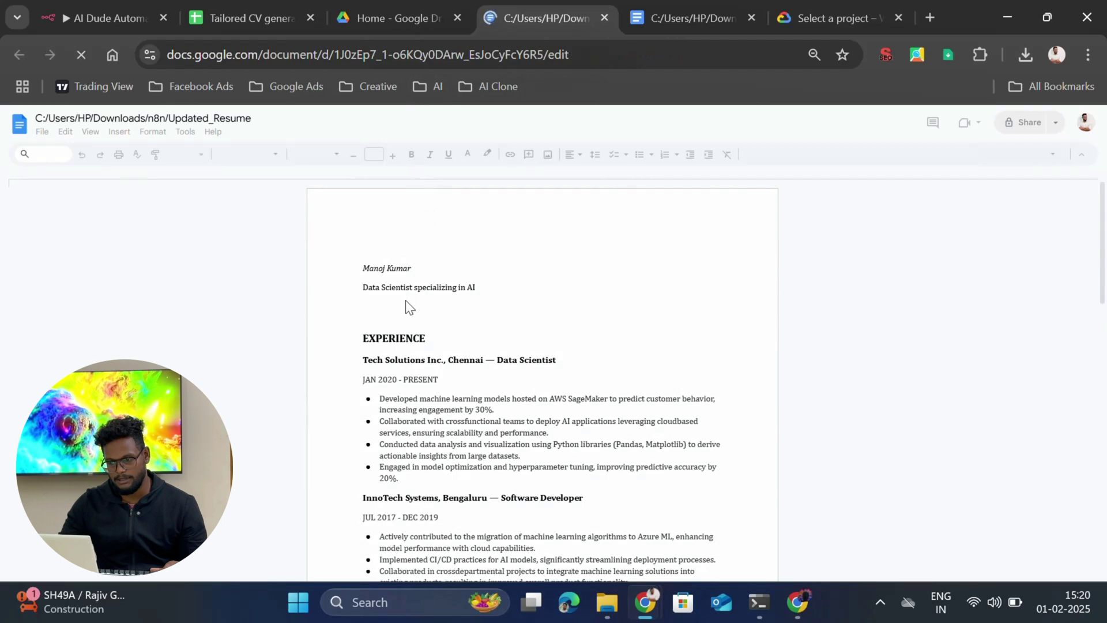
{"action": "left_click_drag", "start_coordinate": [361, 286], "coordinate": [499, 287]}
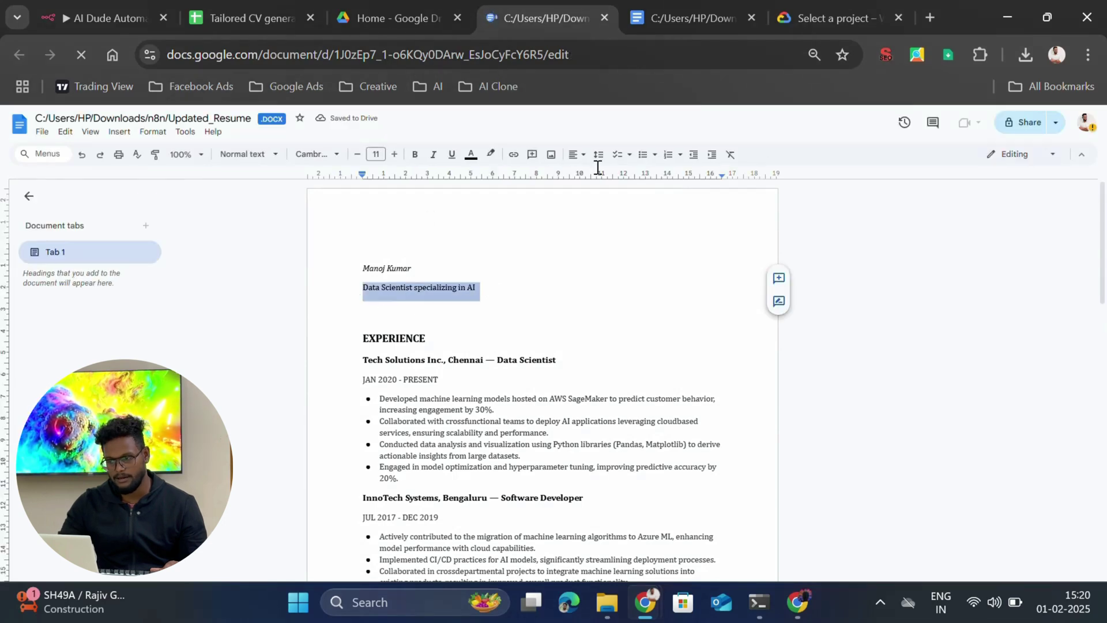
Compare the headlines and the Tech Solutions Inc. job titles of the two tailored resumes
{"action": "left_click", "coordinate": [687, 13]}
{"action": "scroll", "coordinate": [517, 340], "scroll_direction": "up", "scroll_amount": 3}
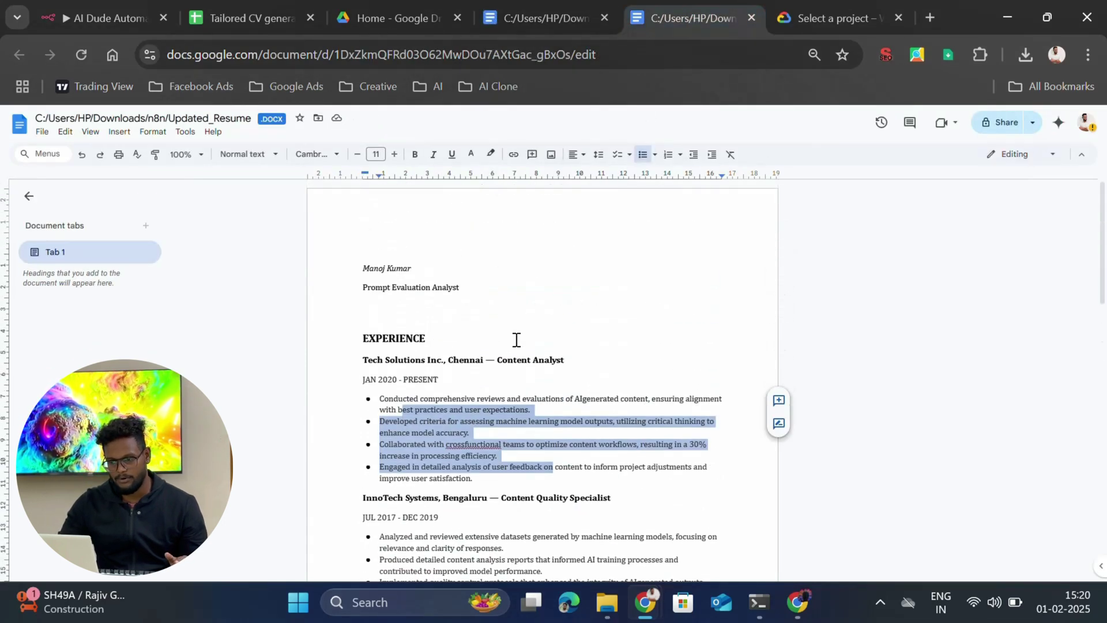
{"action": "left_click_drag", "start_coordinate": [387, 287], "coordinate": [448, 288]}
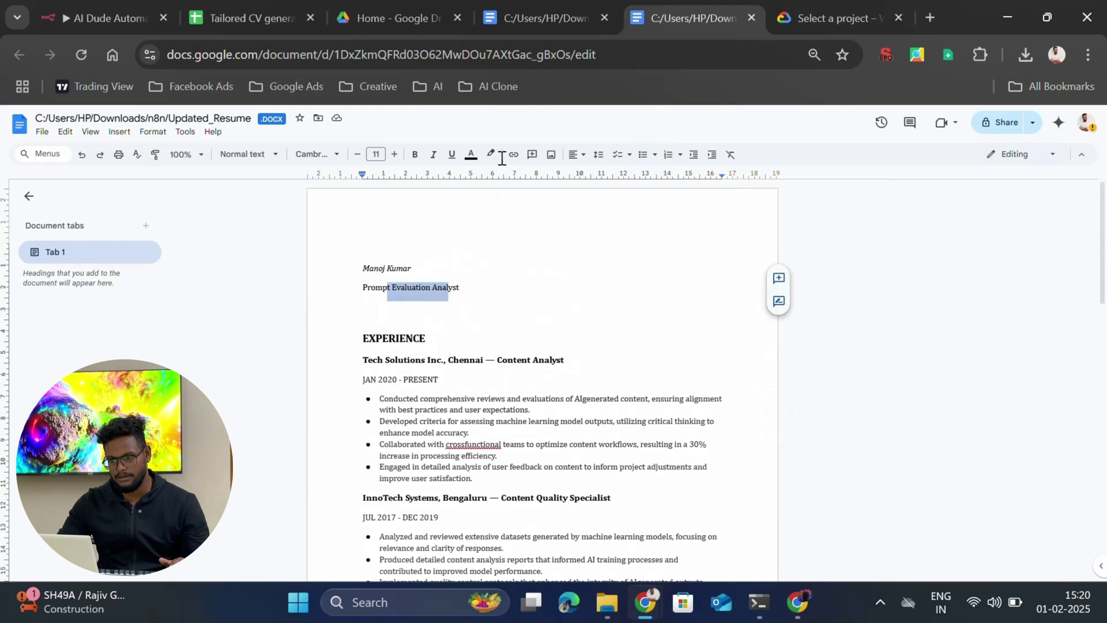
{"action": "left_click", "coordinate": [534, 26]}
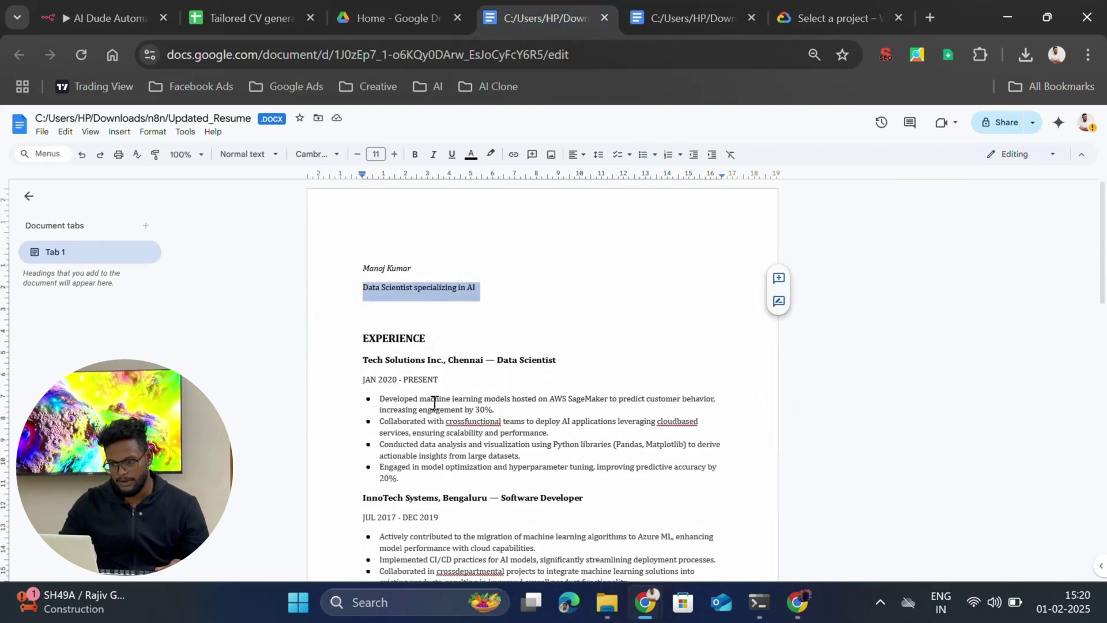
{"action": "left_click_drag", "start_coordinate": [460, 359], "coordinate": [574, 351]}
{"action": "left_click", "coordinate": [687, 18]}
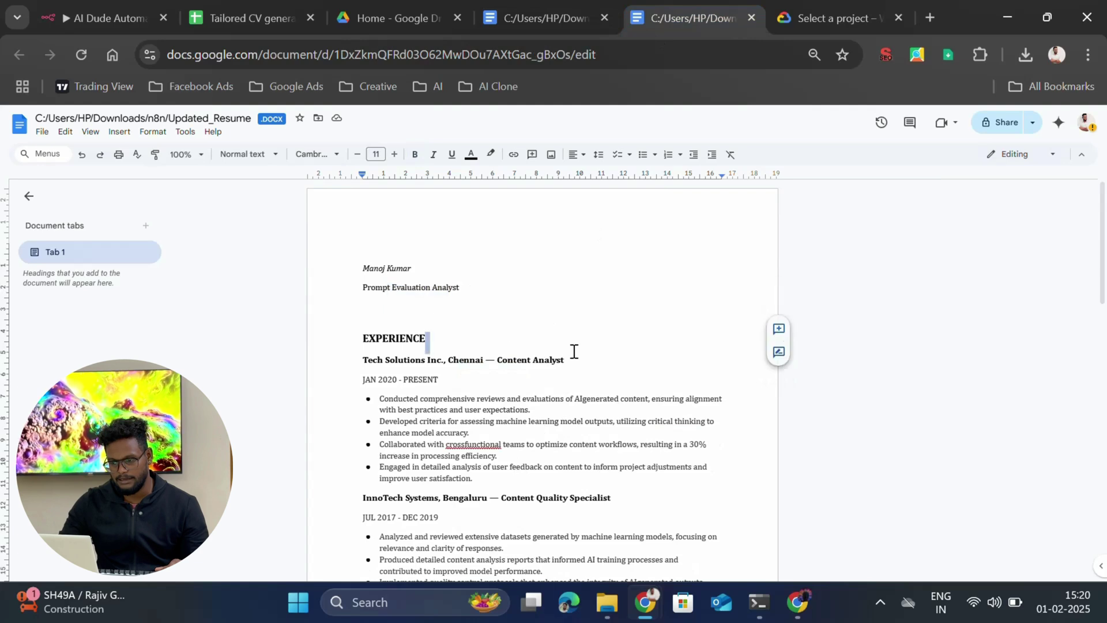
Compare the Tech Solutions Inc. experience bullet points of the two resumes, highlighting them in each document
{"action": "left_click", "coordinate": [509, 18]}
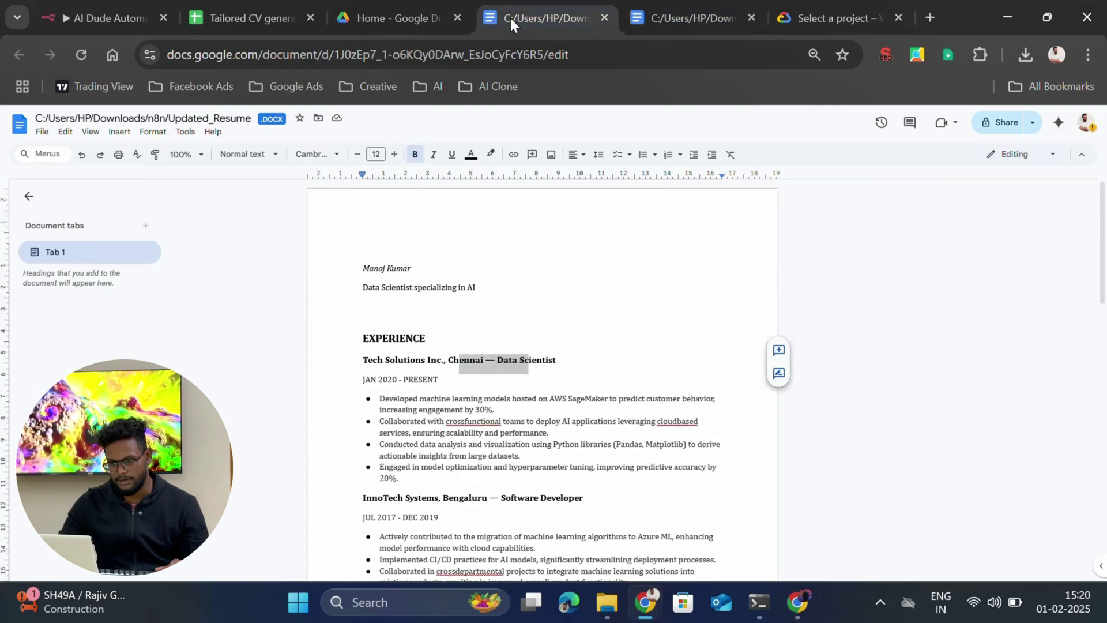
{"action": "left_click_drag", "start_coordinate": [402, 411], "coordinate": [523, 479]}
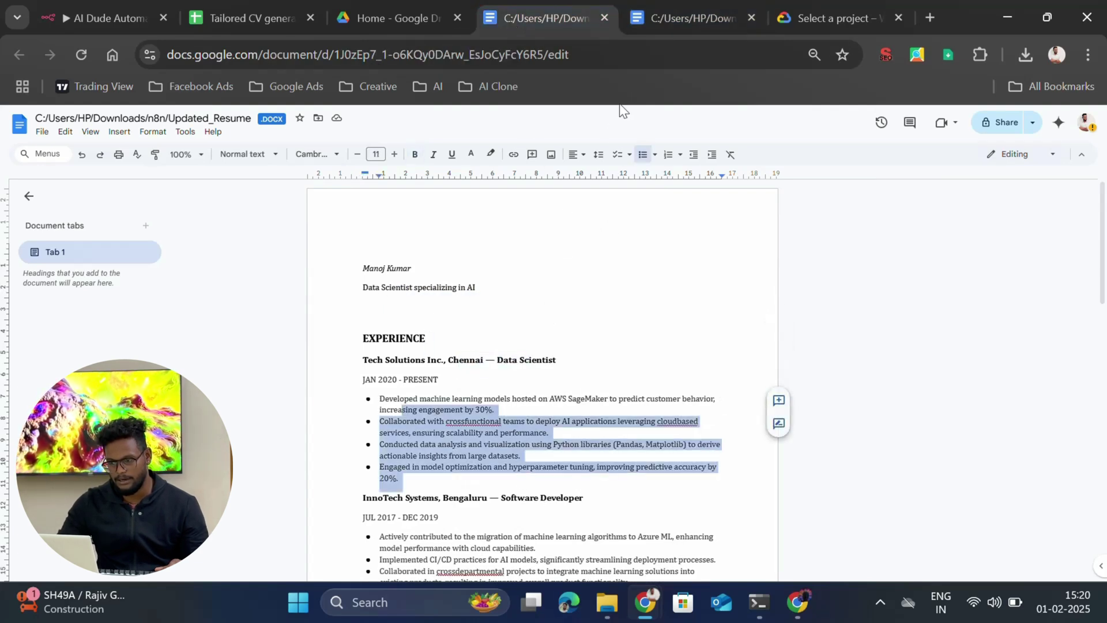
{"action": "left_click", "coordinate": [658, 18]}
{"action": "left_click_drag", "start_coordinate": [452, 428], "coordinate": [487, 455]}
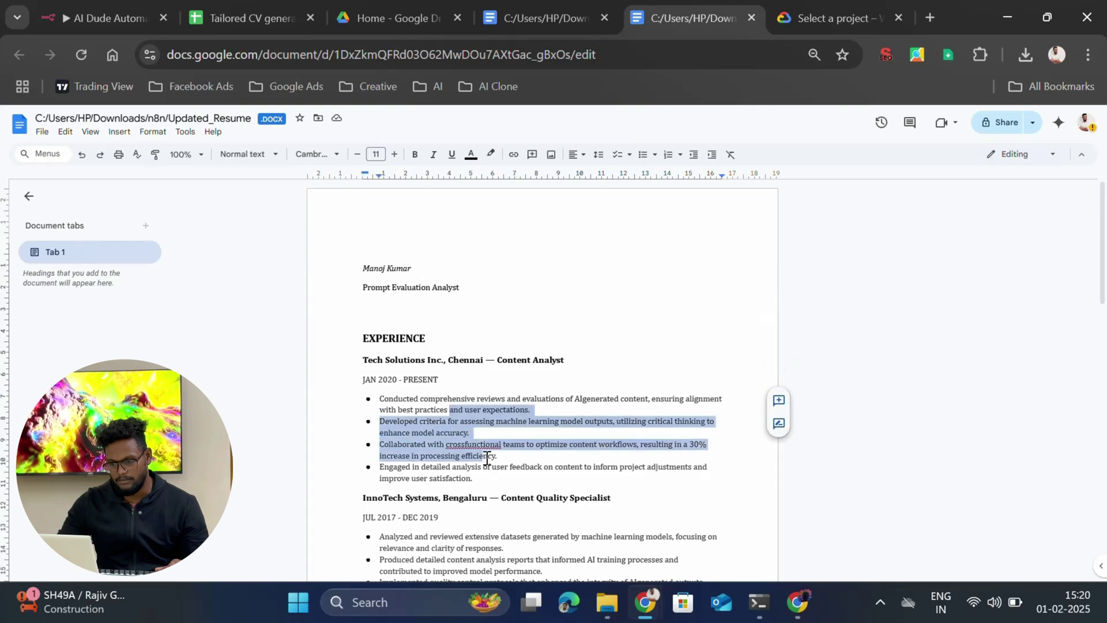
Compare the projects, languages and skills sections of both resumes, and return to Google Drive
{"action": "scroll", "coordinate": [487, 460], "scroll_direction": "down", "scroll_amount": 15}
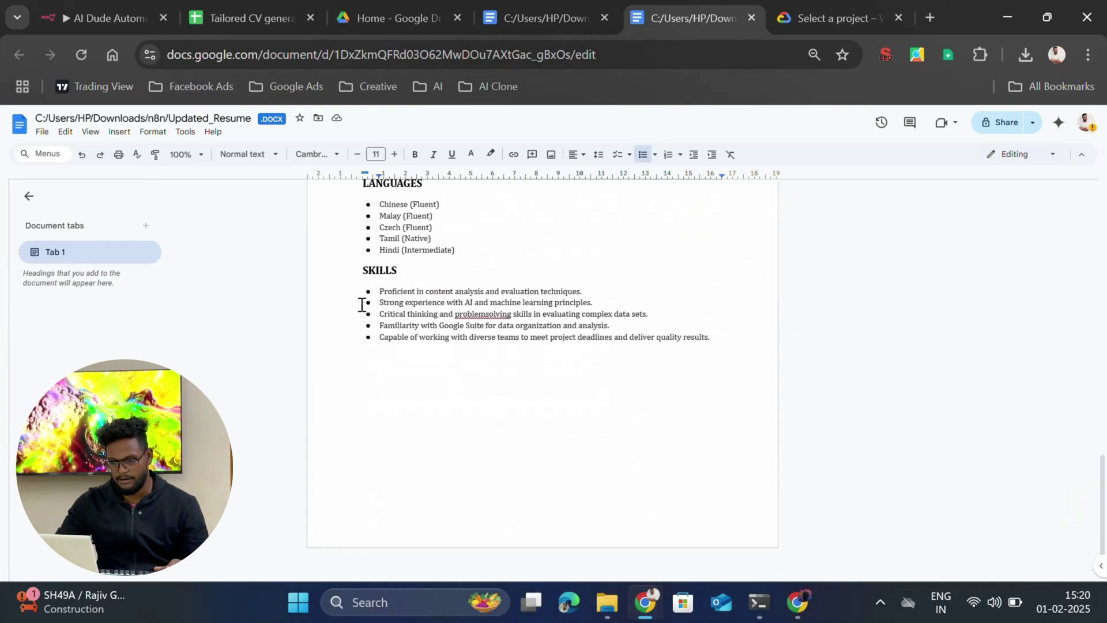
{"action": "scroll", "coordinate": [362, 305], "scroll_direction": "up", "scroll_amount": 3}
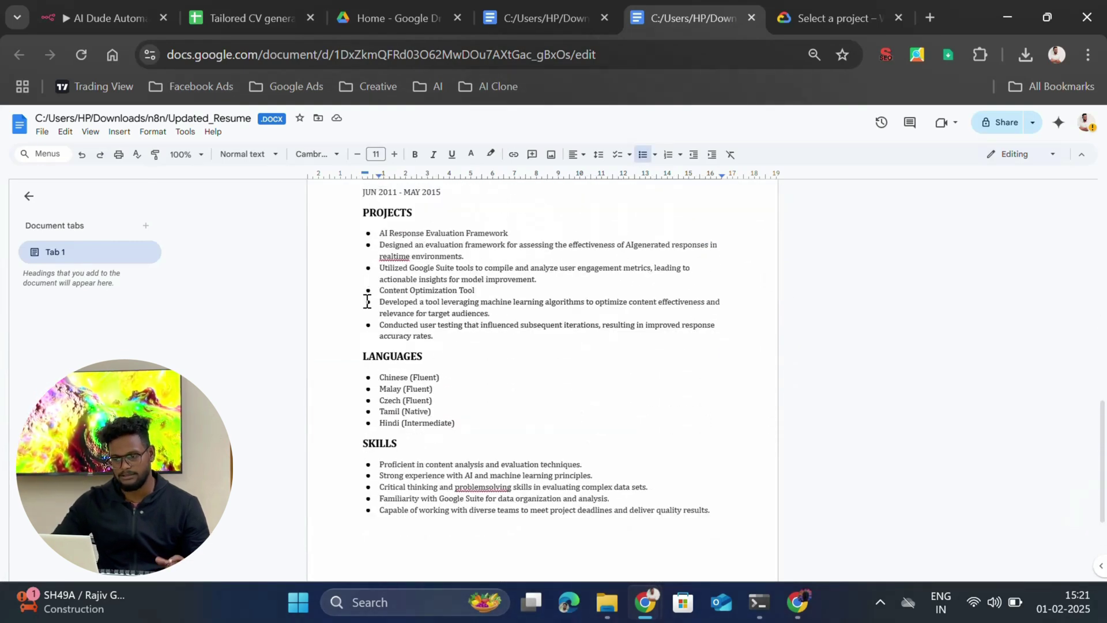
{"action": "left_click", "coordinate": [528, 17]}
{"action": "scroll", "coordinate": [524, 422], "scroll_direction": "down", "scroll_amount": 8}
{"action": "scroll", "coordinate": [524, 422], "scroll_direction": "down", "scroll_amount": 7}
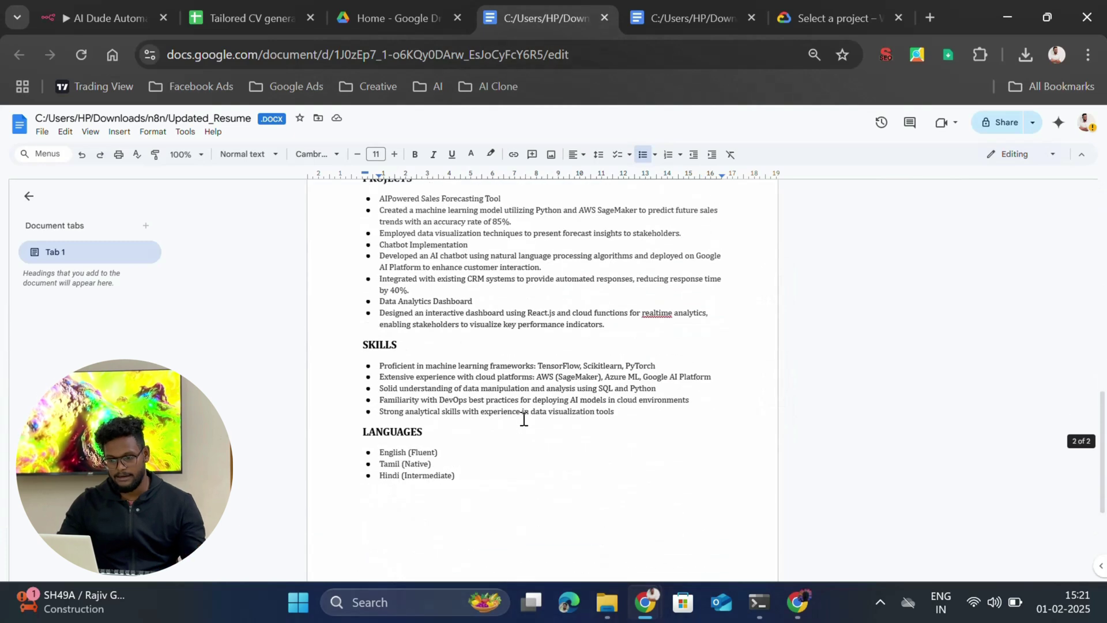
{"action": "left_click_drag", "start_coordinate": [470, 274], "coordinate": [514, 325]}
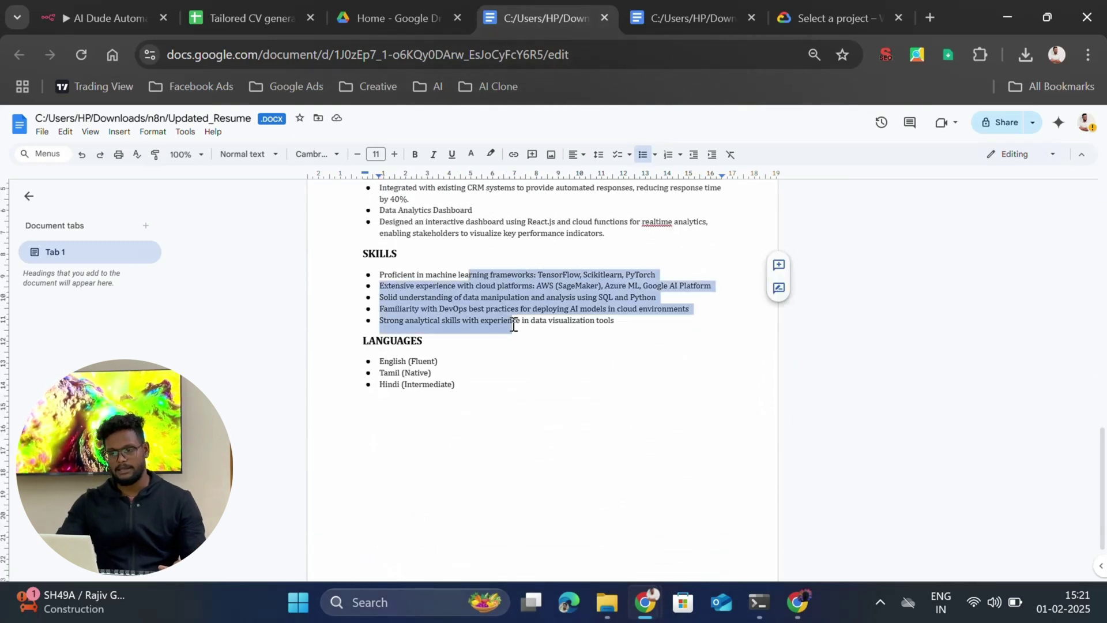
{"action": "scroll", "coordinate": [512, 325], "scroll_direction": "up", "scroll_amount": 15}
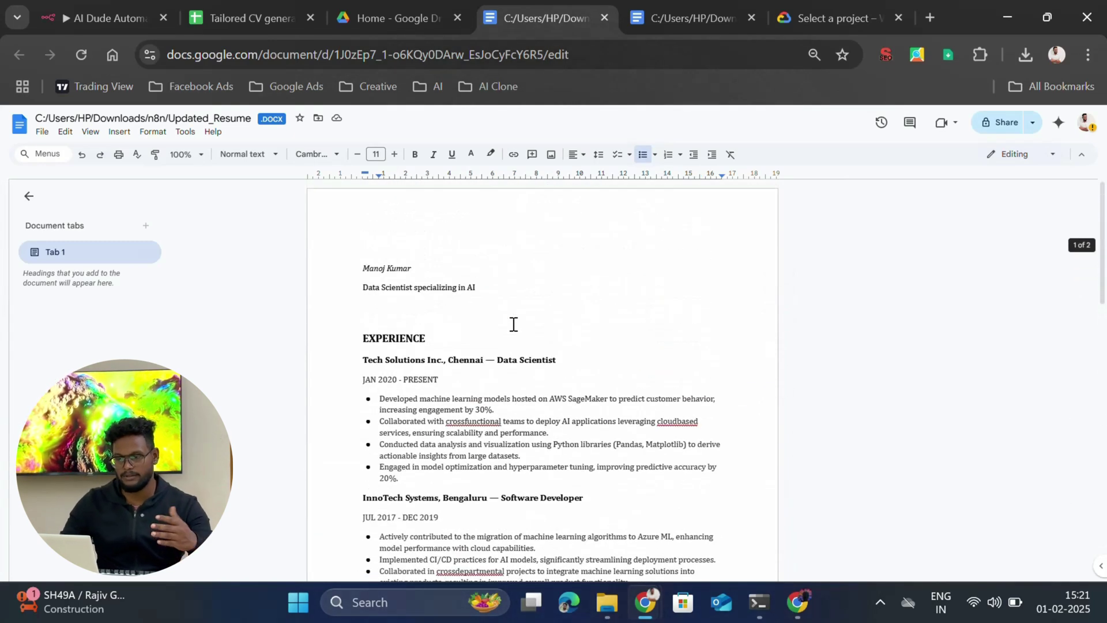
{"action": "left_click", "coordinate": [385, 23]}
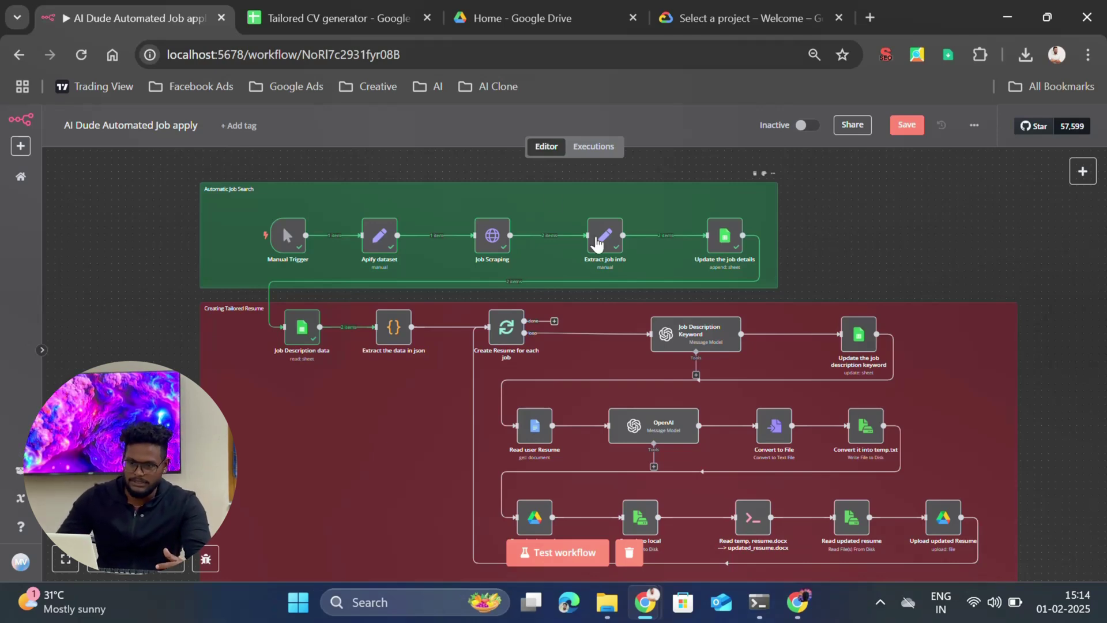
Switch to the Apify console, close the API dialog and look over the Naukri Job Scraper's recent runs
{"action": "mouse_move", "coordinate": [655, 609]}
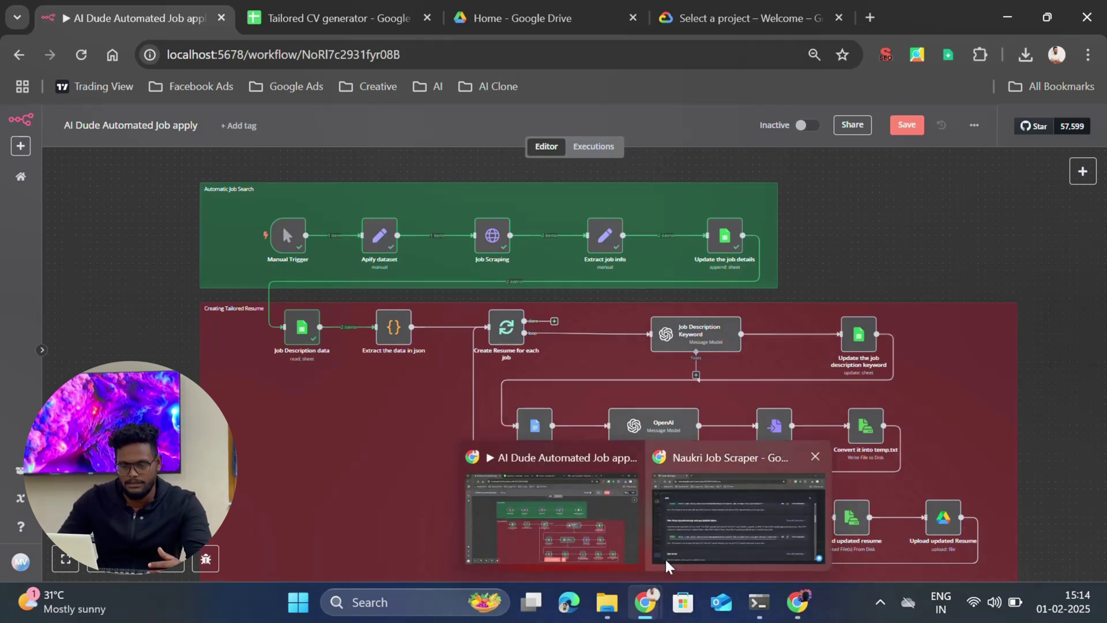
{"action": "left_click", "coordinate": [681, 535]}
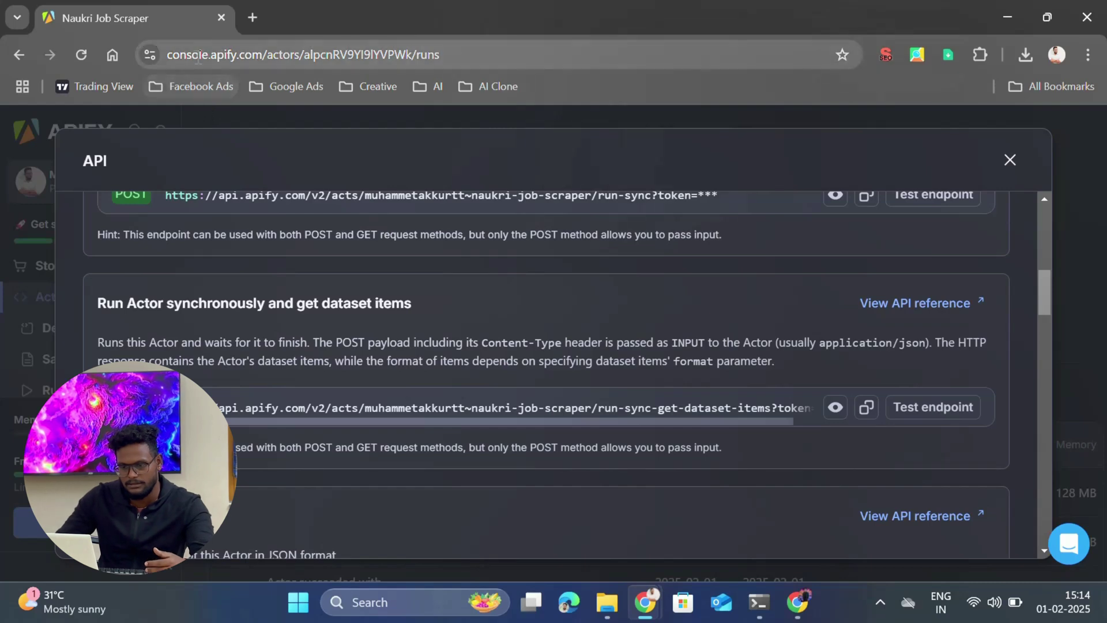
{"action": "left_click", "coordinate": [1010, 160]}
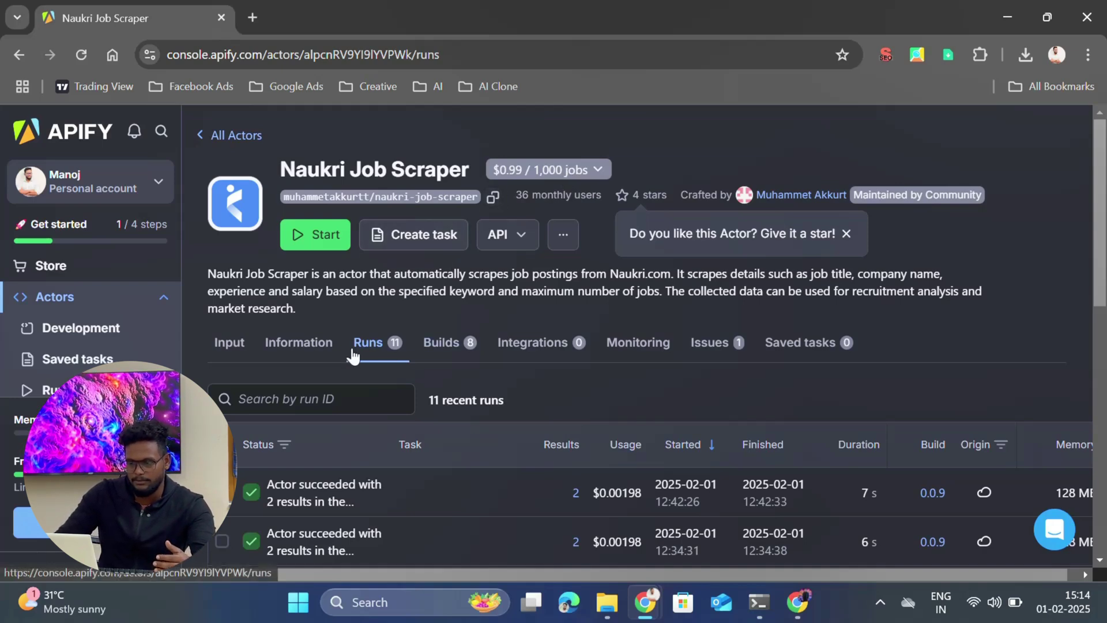
{"action": "scroll", "coordinate": [370, 347], "scroll_direction": "down", "scroll_amount": 2}
{"action": "scroll", "coordinate": [438, 222], "scroll_direction": "up", "scroll_amount": 2}
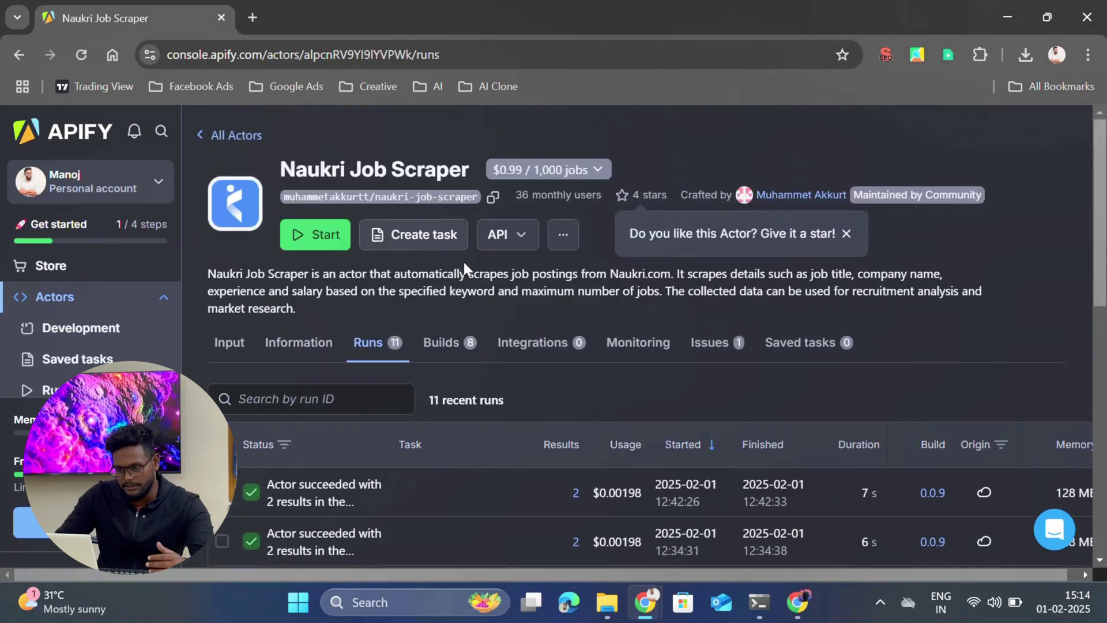
Open the Naukri Job Scraper's API endpoints and find the "Run Actor synchronously and get dataset items" endpoint
{"action": "left_click", "coordinate": [511, 235]}
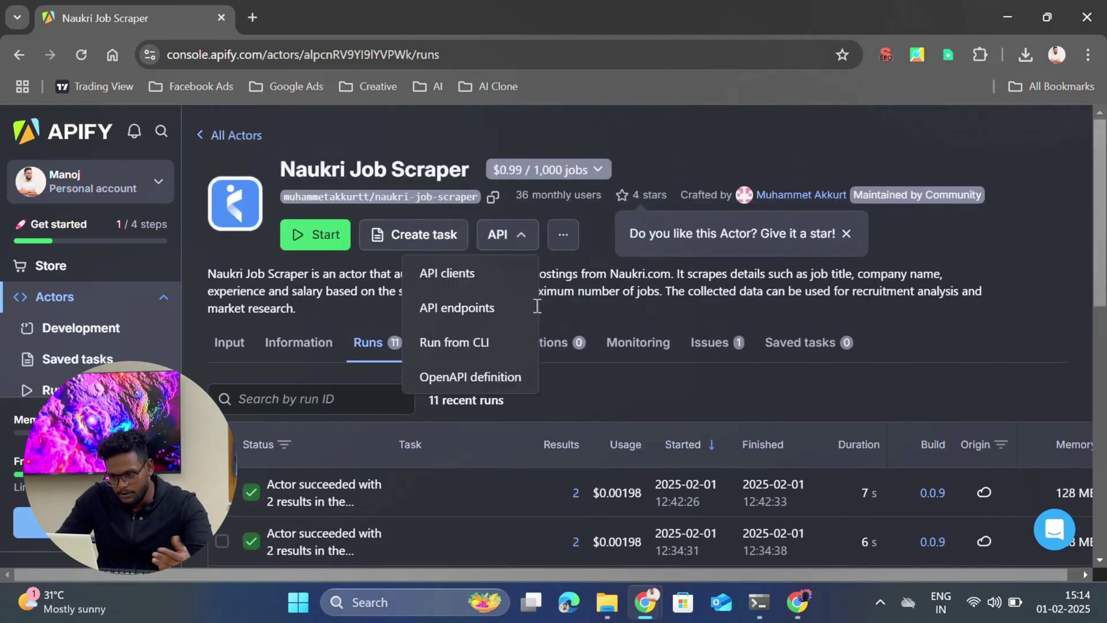
{"action": "left_click", "coordinate": [496, 310]}
{"action": "scroll", "coordinate": [323, 361], "scroll_direction": "down", "scroll_amount": 10}
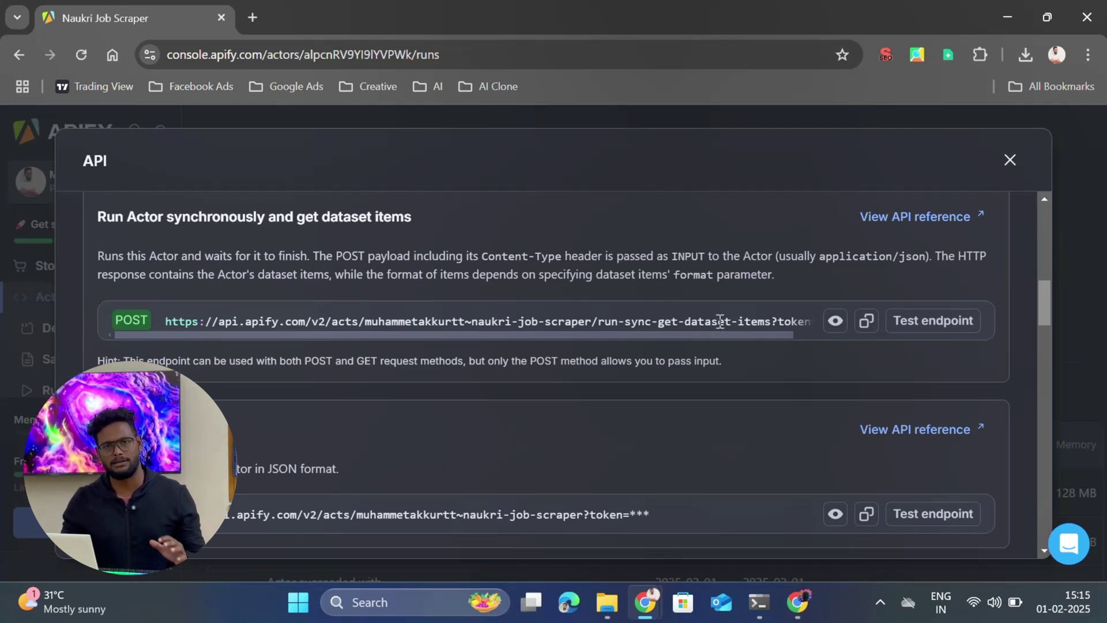
Return to the n8n workflow and open the Apify dataset node's parameters
{"action": "left_click", "coordinate": [991, 15]}
{"action": "mouse_move", "coordinate": [290, 237]}
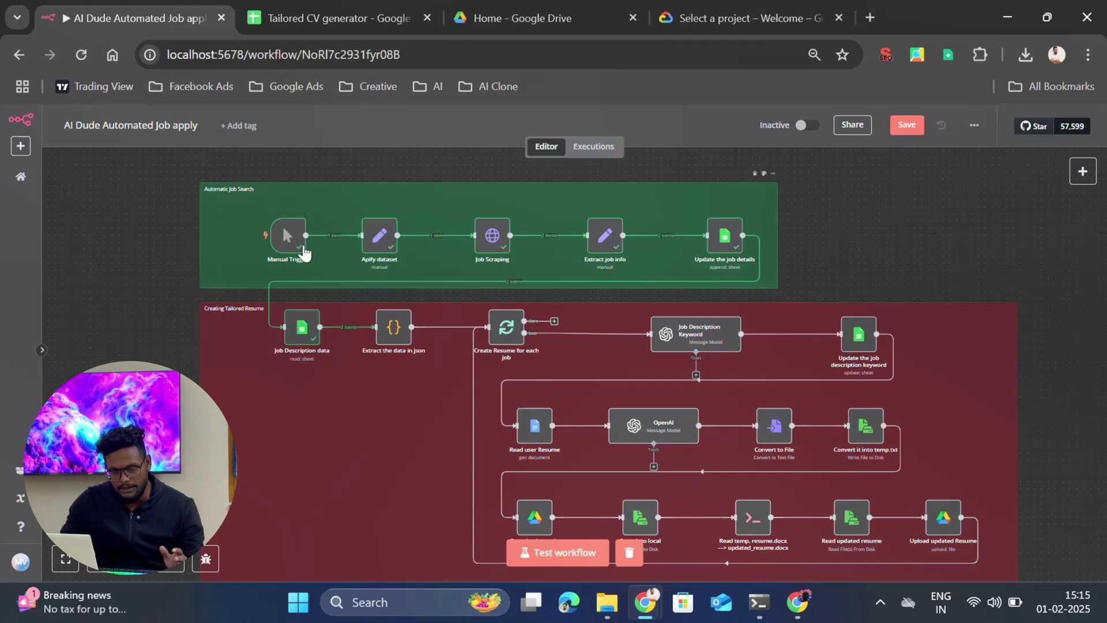
{"action": "double_click", "coordinate": [381, 242]}
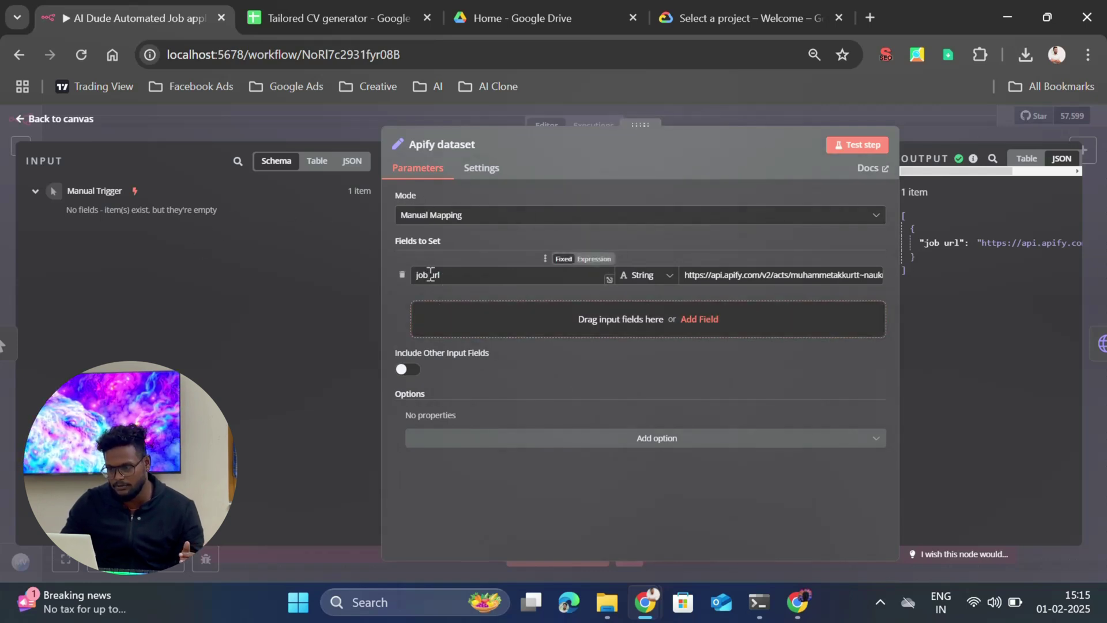
Read along the Apify endpoint address stored in the Apify dataset node's job url field
{"action": "left_click", "coordinate": [817, 281]}
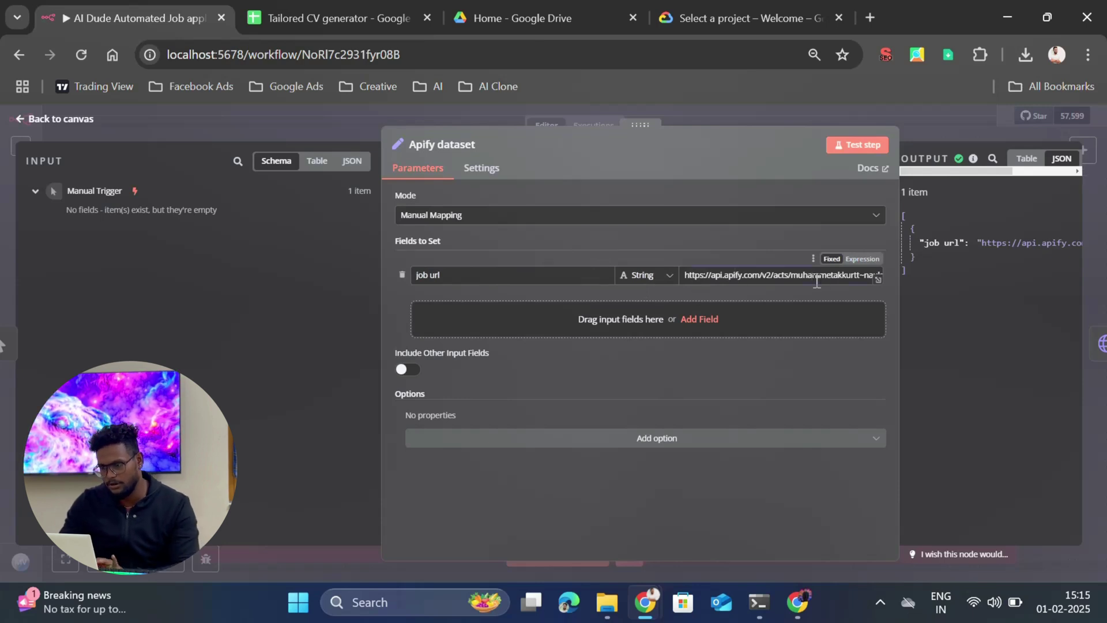
{"action": "key", "text": "Right"}
{"action": "key", "text": "Right"}
{"action": "key", "text": "Right"}
{"action": "key", "text": "Right"}
{"action": "key", "text": "Right"}
{"action": "key", "text": "Right"}
{"action": "key", "text": "Right"}
{"action": "key", "text": "Right"}
{"action": "key", "text": "Right"}
{"action": "key", "text": "Right"}
{"action": "key", "text": "Right"}
{"action": "key", "text": "Right"}
{"action": "key", "text": "Right"}
{"action": "key", "text": "Right"}
{"action": "key", "text": "Right"}
{"action": "key", "text": "Right"}
{"action": "key", "text": "Right"}
{"action": "key", "text": "Right"}
{"action": "key", "text": "Right"}
{"action": "key", "text": "Right"}
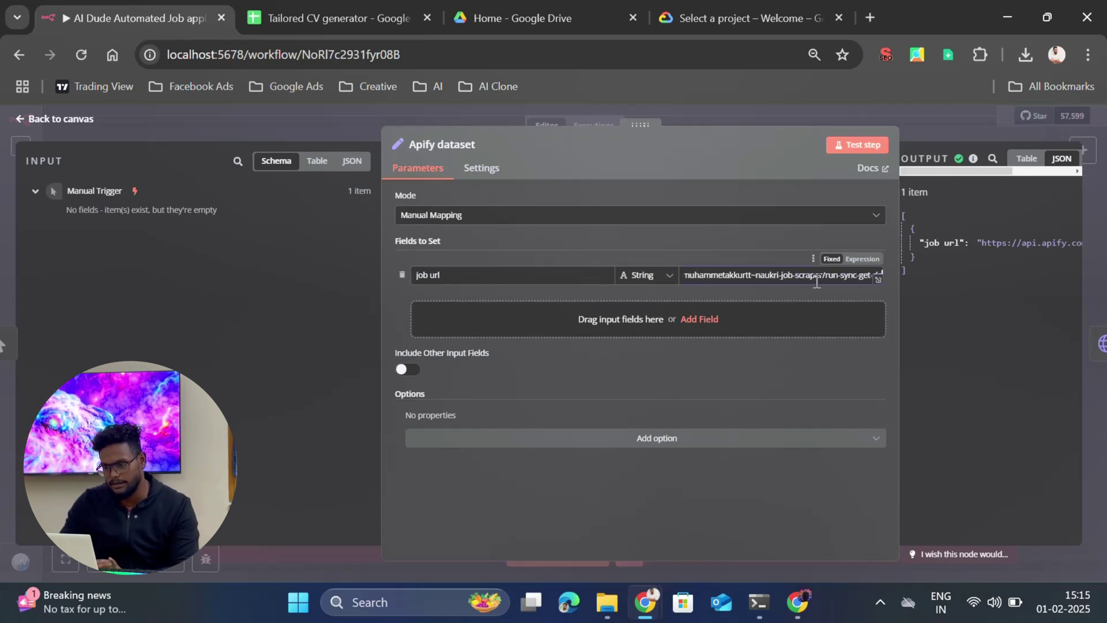
Examine the job url entry in the Apify dataset node's output and return to the canvas
{"action": "left_click", "coordinate": [868, 146]}
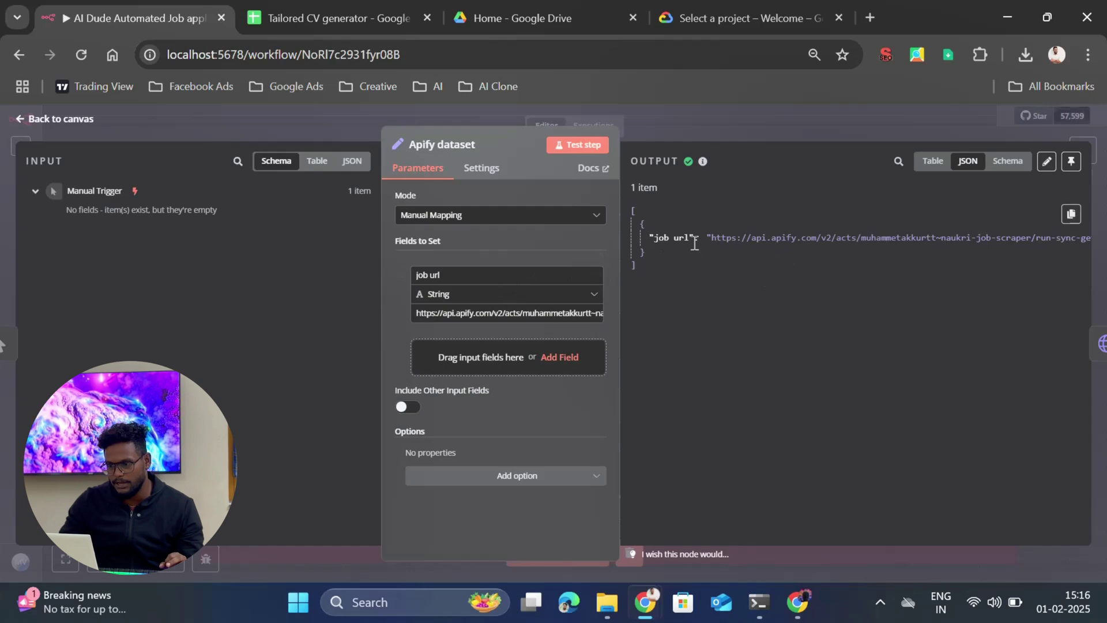
{"action": "left_click_drag", "start_coordinate": [694, 238], "coordinate": [656, 238]}
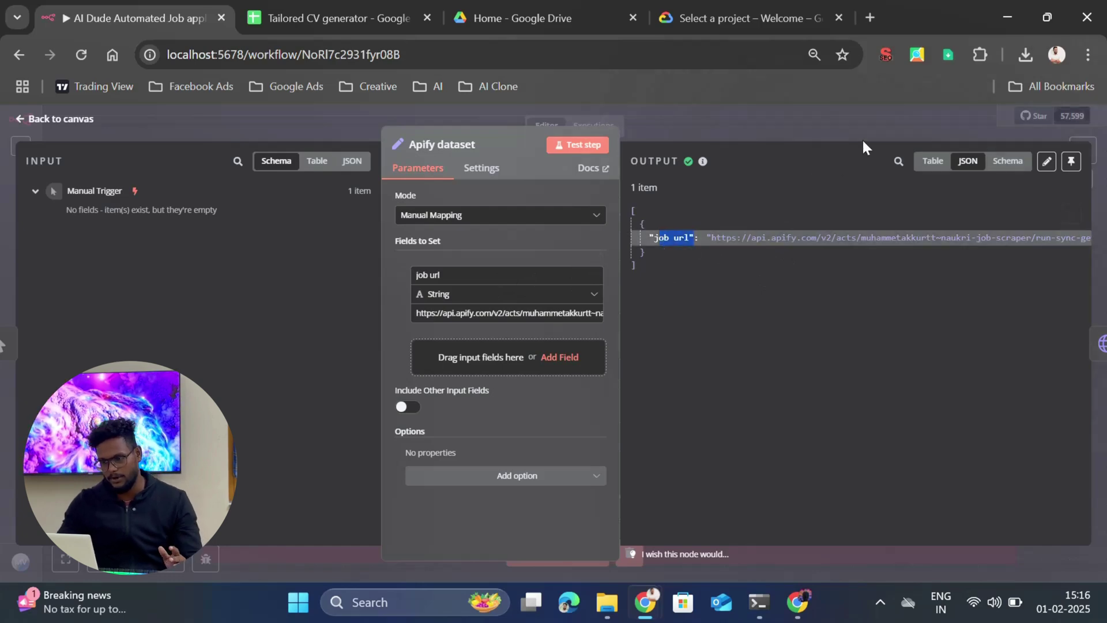
{"action": "left_click", "coordinate": [870, 120]}
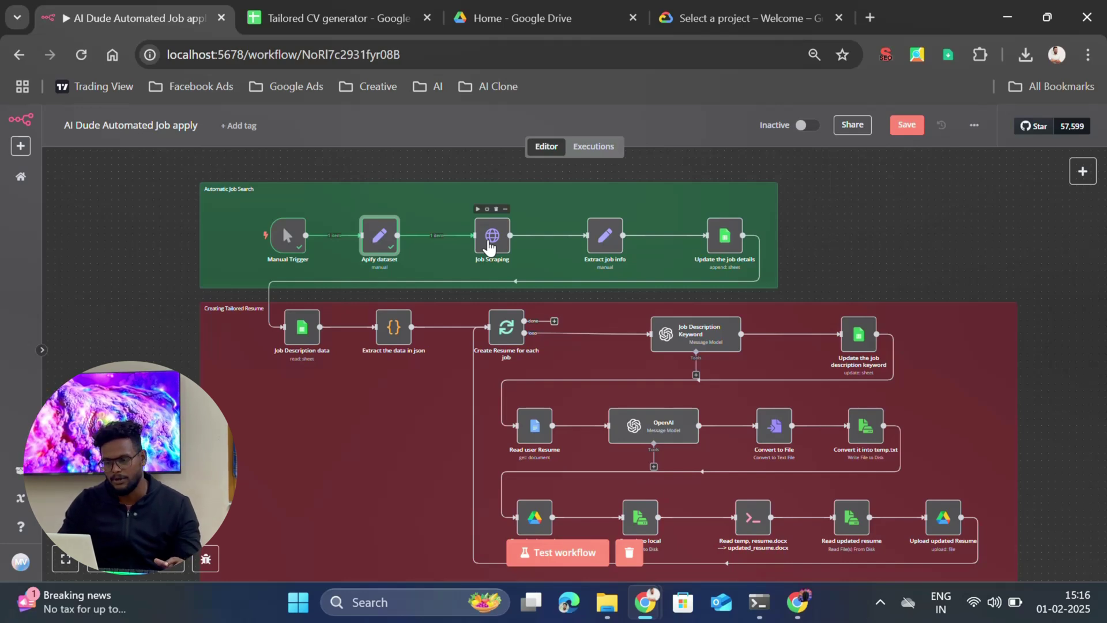
Open the Job Scraping node and review its request method, URL expression and body settings
{"action": "left_click", "coordinate": [489, 247]}
{"action": "double_click", "coordinate": [489, 247]}
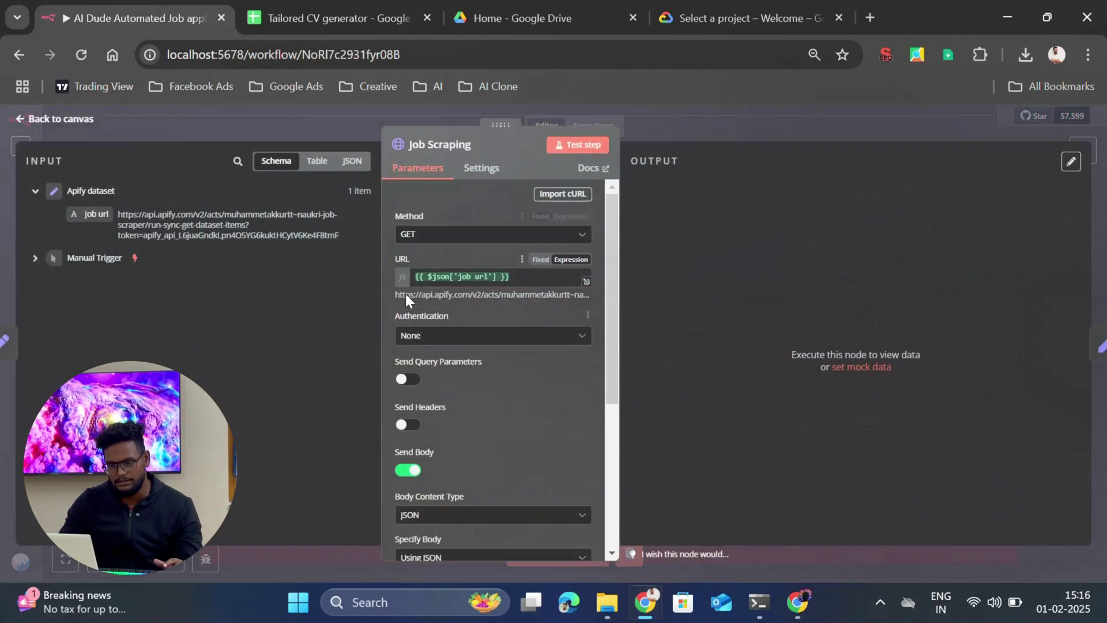
{"action": "scroll", "coordinate": [476, 410], "scroll_direction": "down", "scroll_amount": 5}
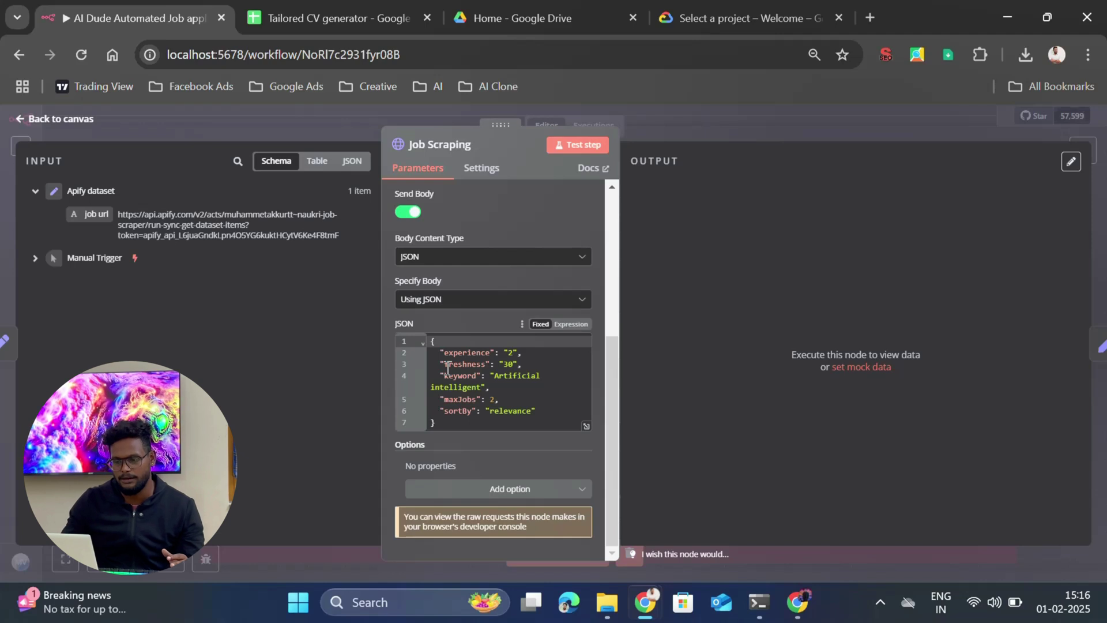
{"action": "scroll", "coordinate": [450, 372], "scroll_direction": "up", "scroll_amount": 2}
{"action": "scroll", "coordinate": [459, 416], "scroll_direction": "down", "scroll_amount": 2}
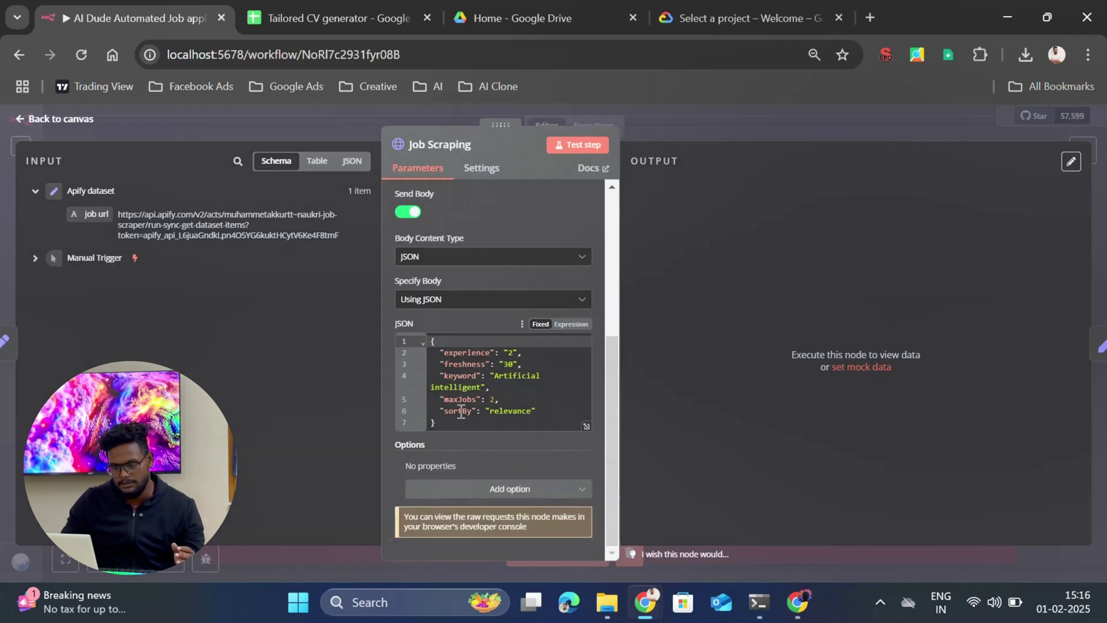
Examine the experience, freshness, keyword and maxJobs parameters in the Job Scraping node's JSON body
{"action": "double_click", "coordinate": [466, 353]}
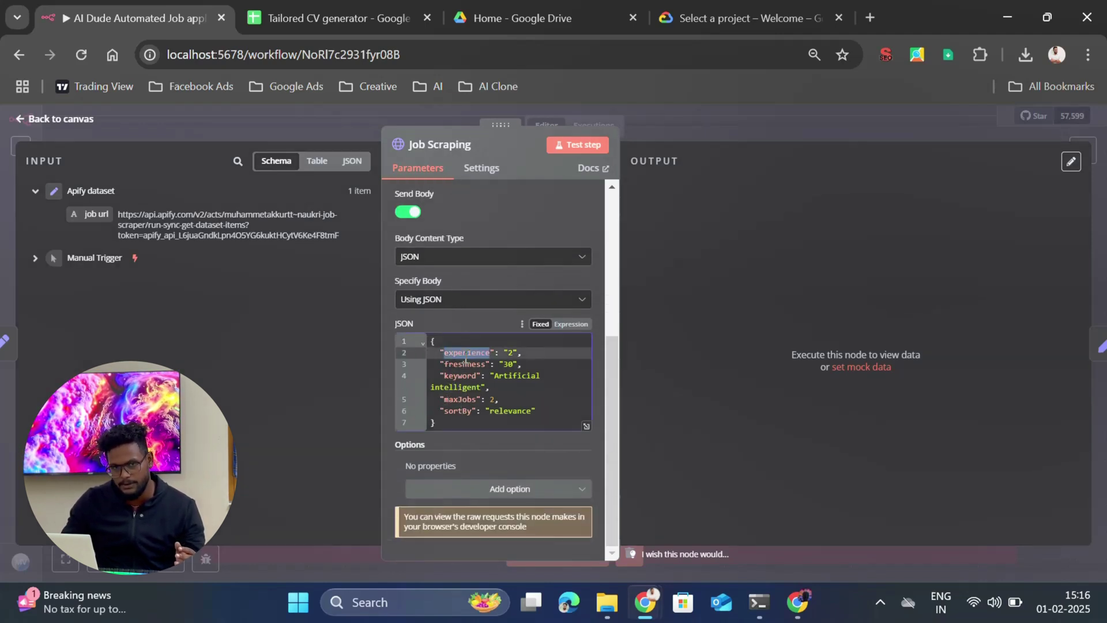
{"action": "double_click", "coordinate": [511, 354]}
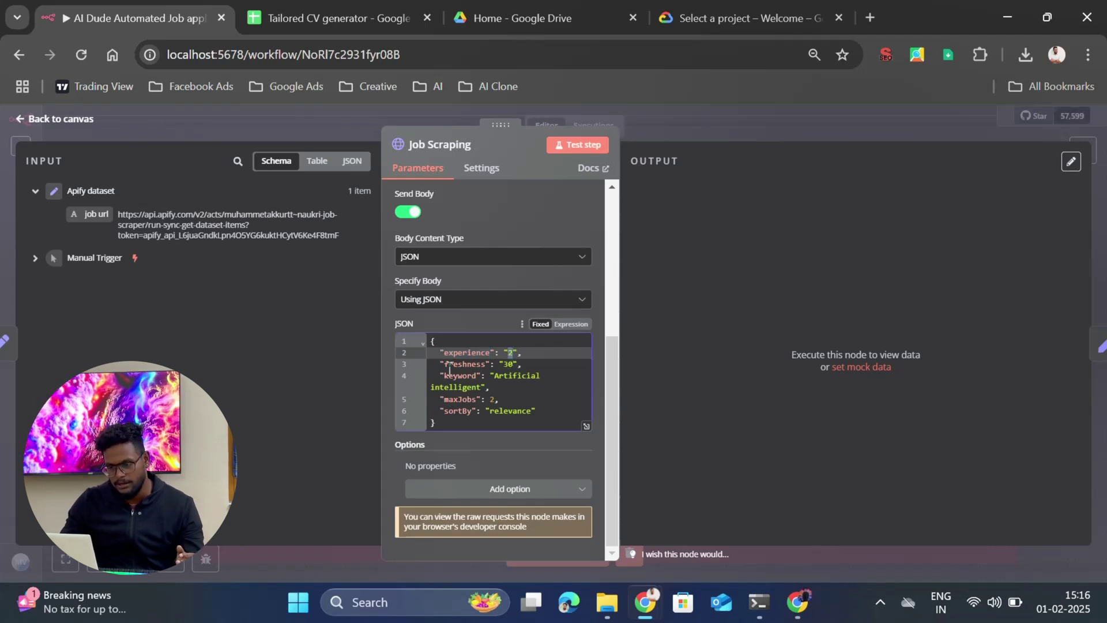
{"action": "left_click", "coordinate": [468, 354]}
{"action": "double_click", "coordinate": [467, 354]}
{"action": "left_click", "coordinate": [500, 364]}
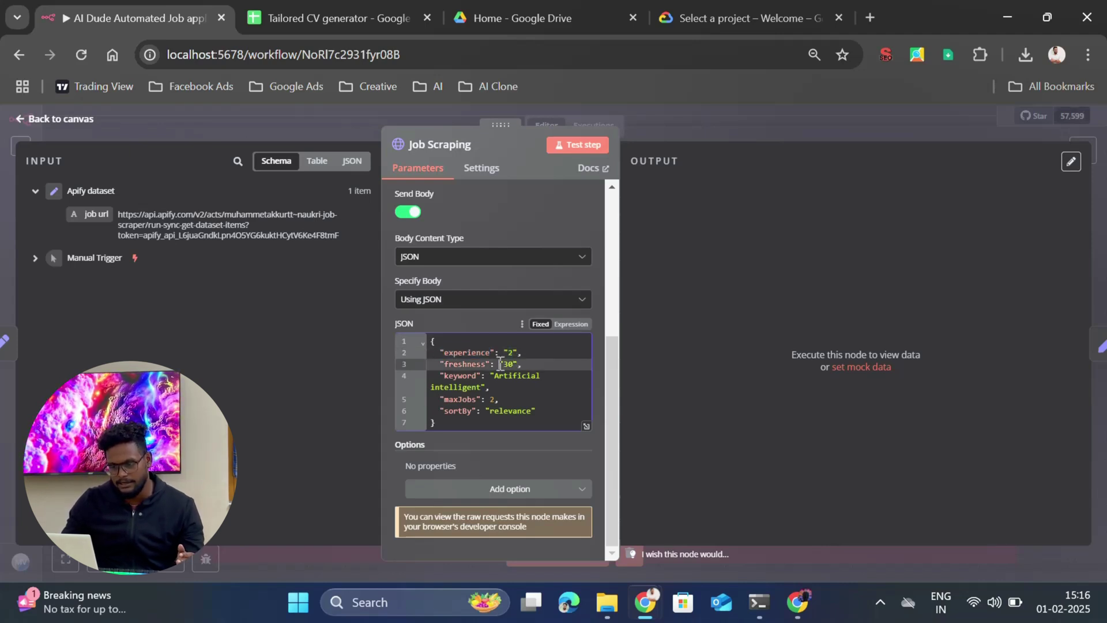
{"action": "left_click_drag", "start_coordinate": [500, 364], "coordinate": [508, 364]}
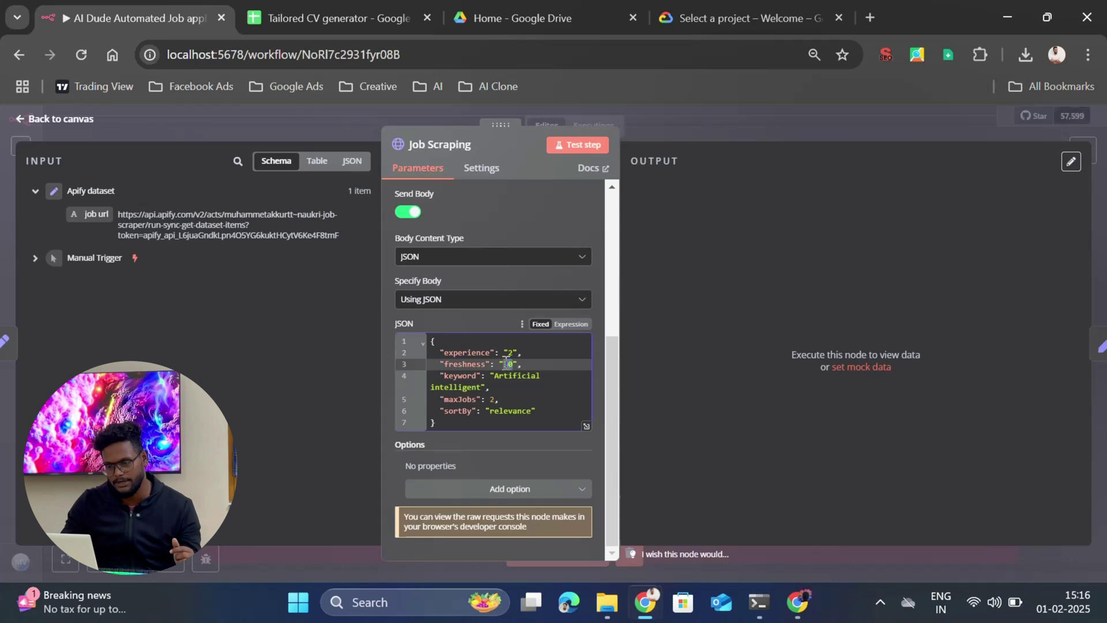
{"action": "double_click", "coordinate": [466, 377]}
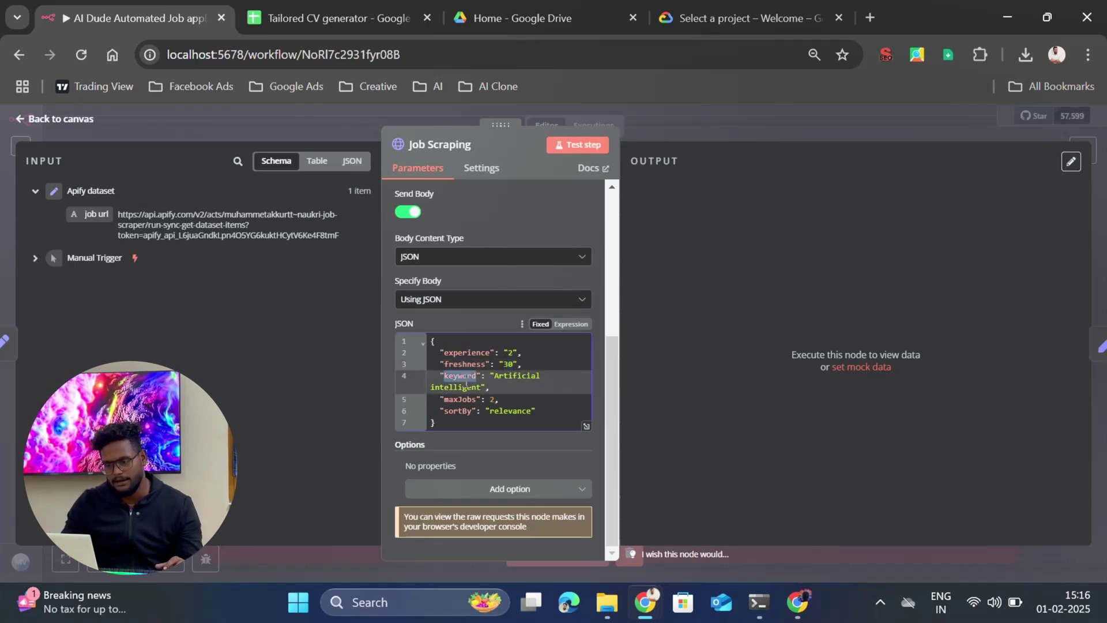
{"action": "double_click", "coordinate": [512, 378]}
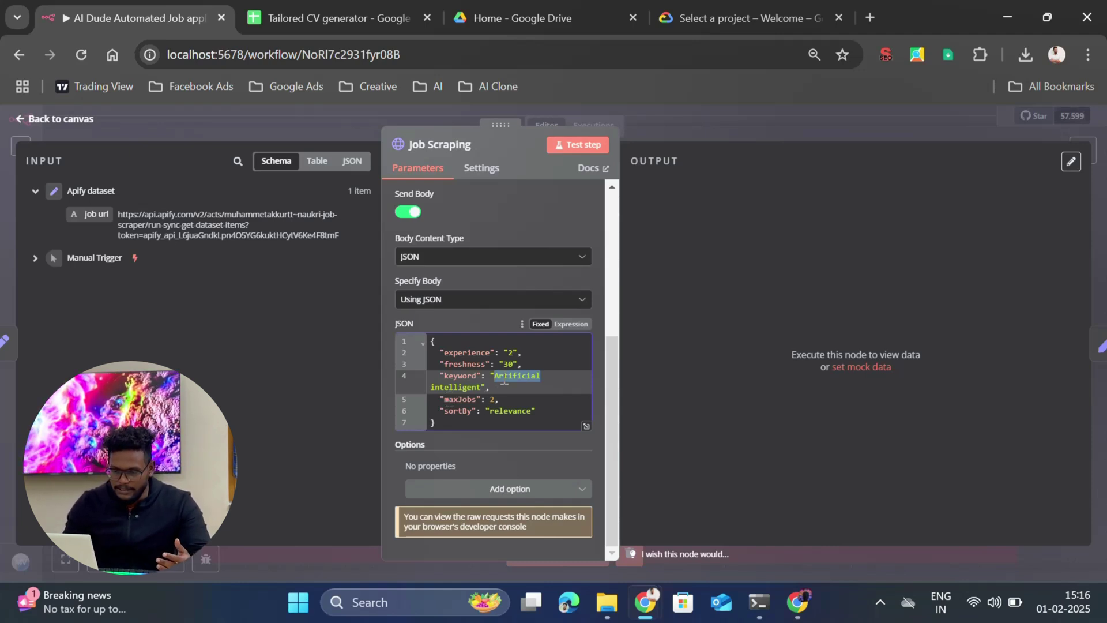
{"action": "left_click", "coordinate": [463, 402]}
{"action": "double_click", "coordinate": [493, 400]}
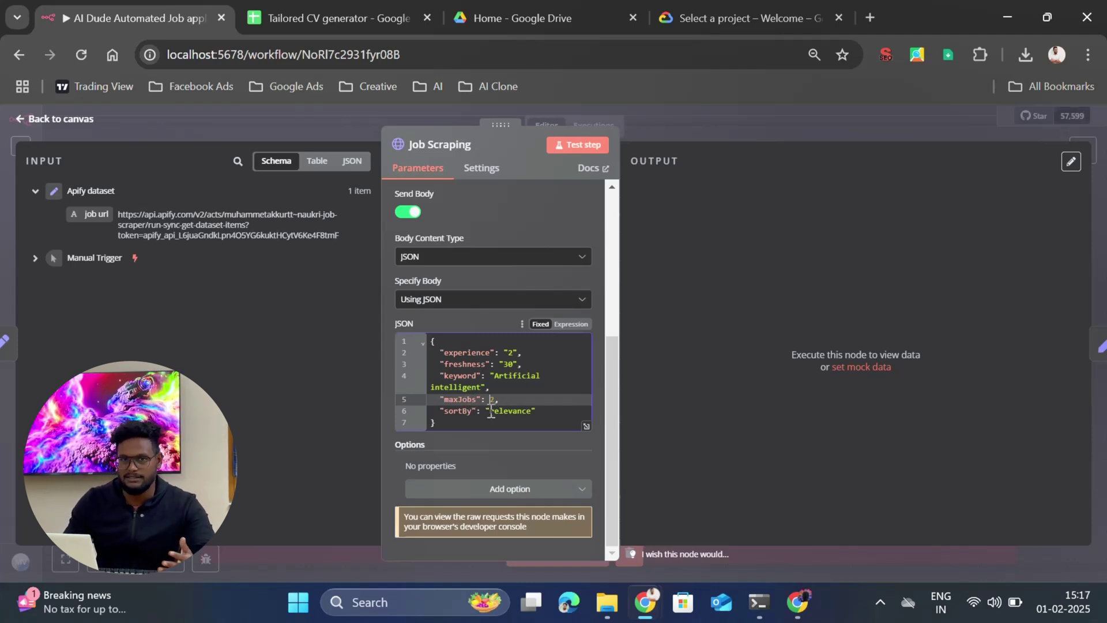
{"action": "double_click", "coordinate": [514, 383]}
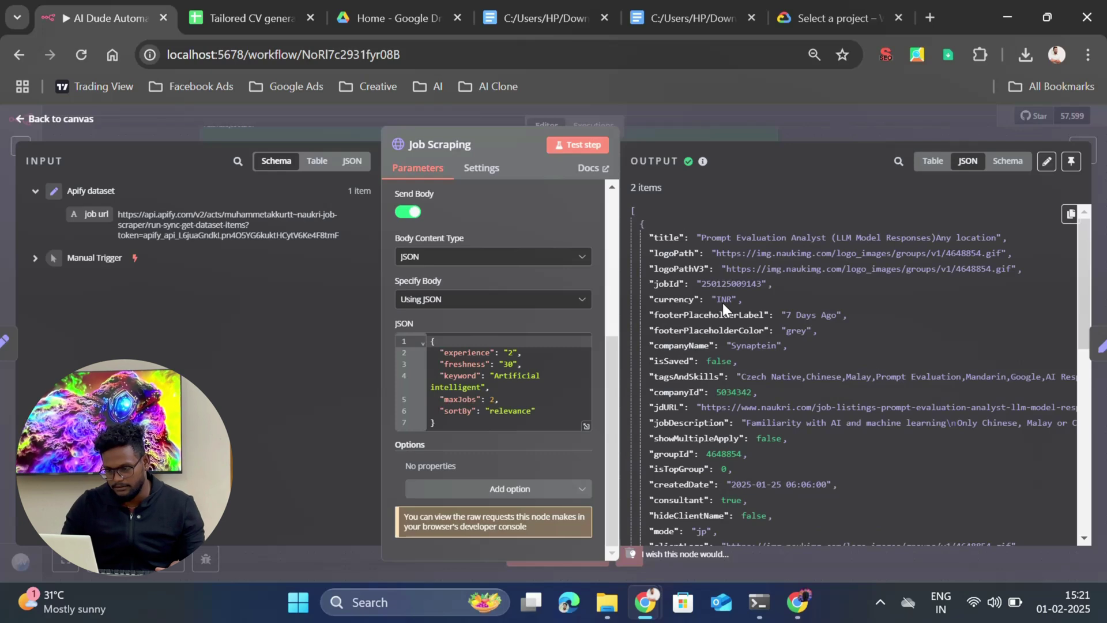
Look through the scraped job items in the Job Scraping node's output and close the node
{"action": "scroll", "coordinate": [722, 303], "scroll_direction": "down", "scroll_amount": 15}
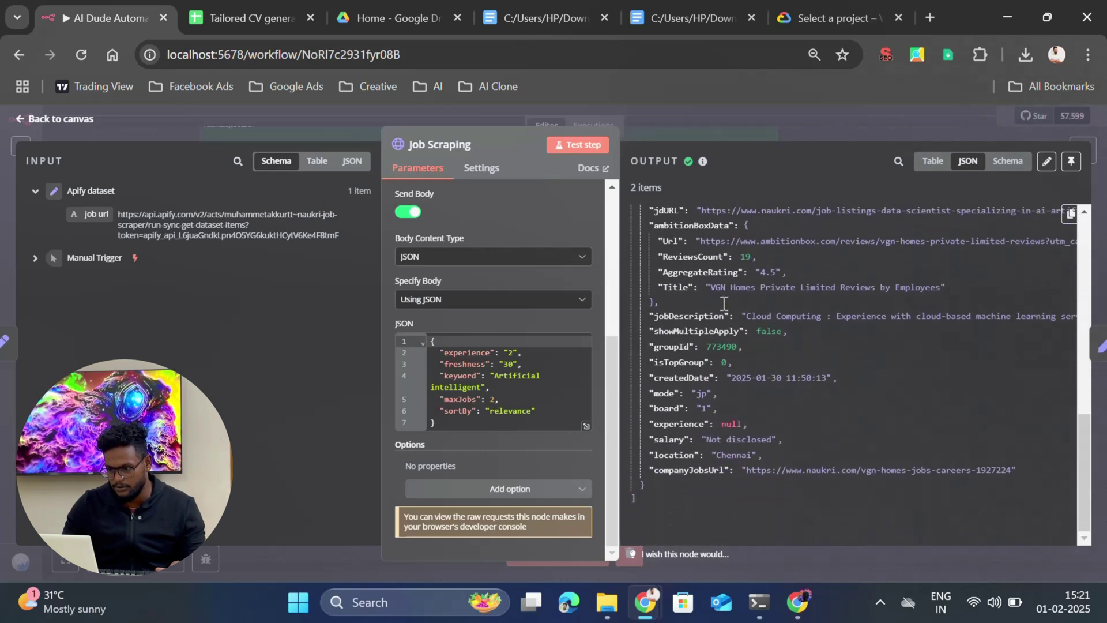
{"action": "scroll", "coordinate": [724, 303], "scroll_direction": "up", "scroll_amount": 15}
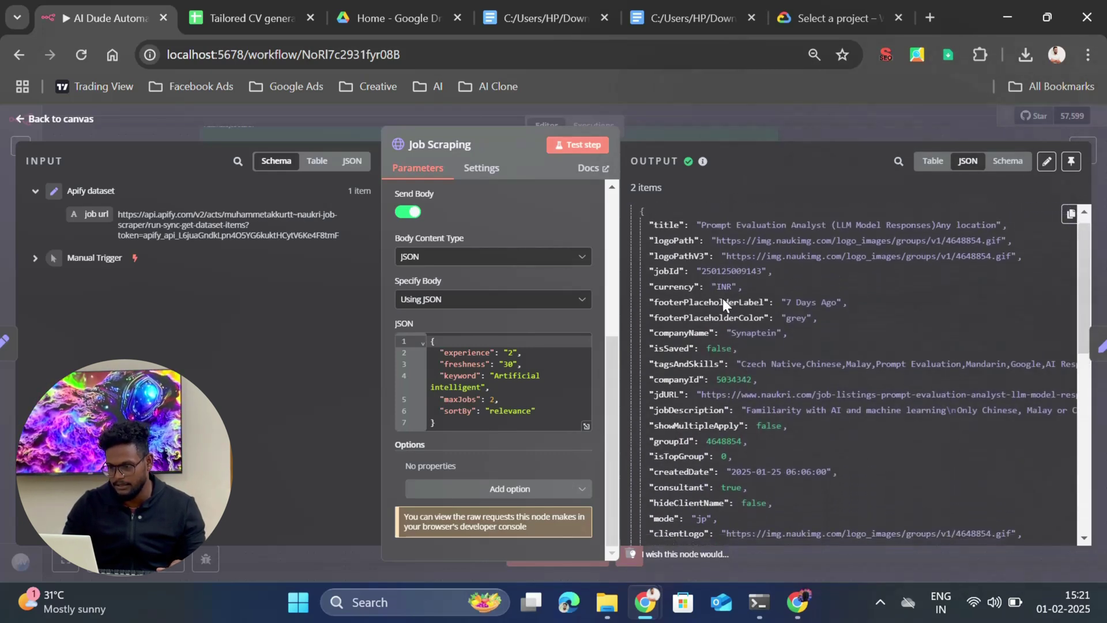
{"action": "scroll", "coordinate": [722, 300], "scroll_direction": "down", "scroll_amount": 15}
{"action": "left_click", "coordinate": [736, 119]}
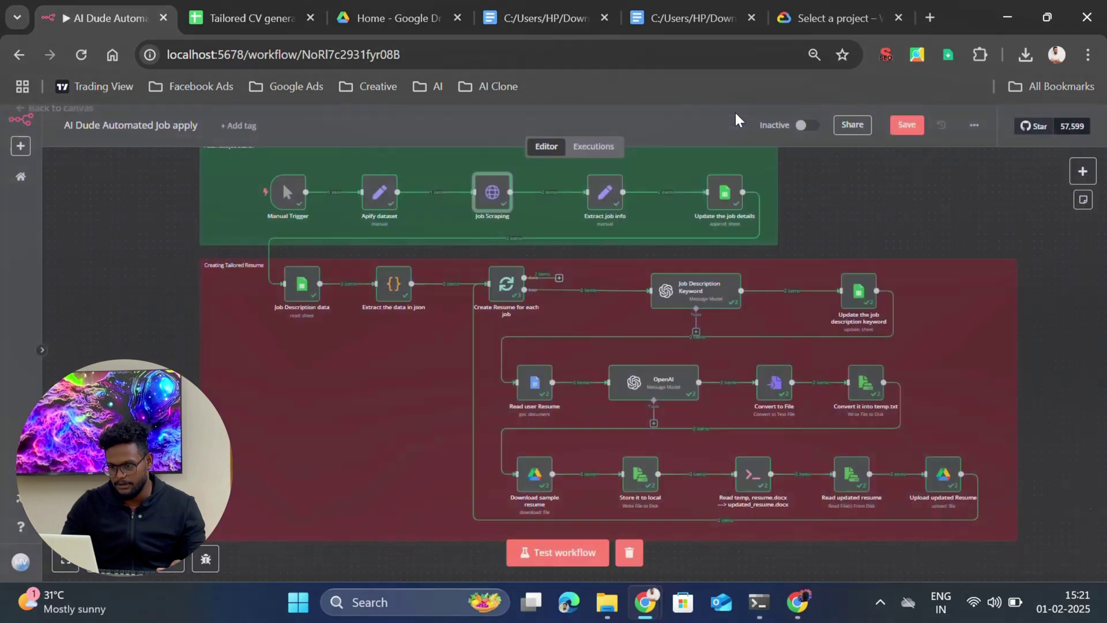
Open the Extract job info node, examine its mapped job fields and output, and return to the canvas
{"action": "left_click", "coordinate": [603, 203]}
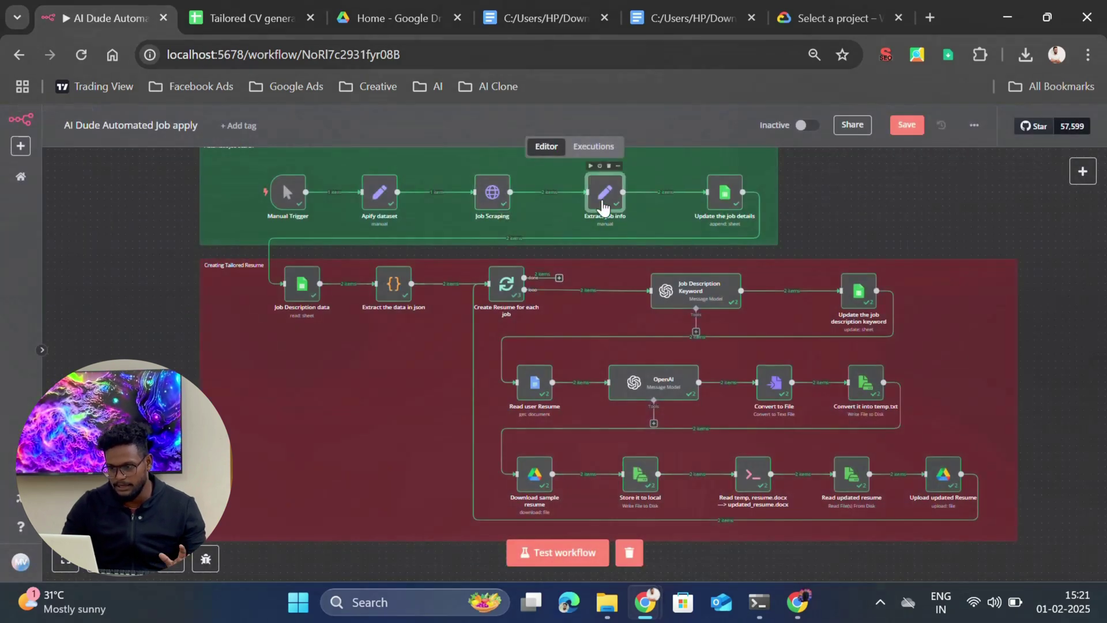
{"action": "double_click", "coordinate": [603, 203]}
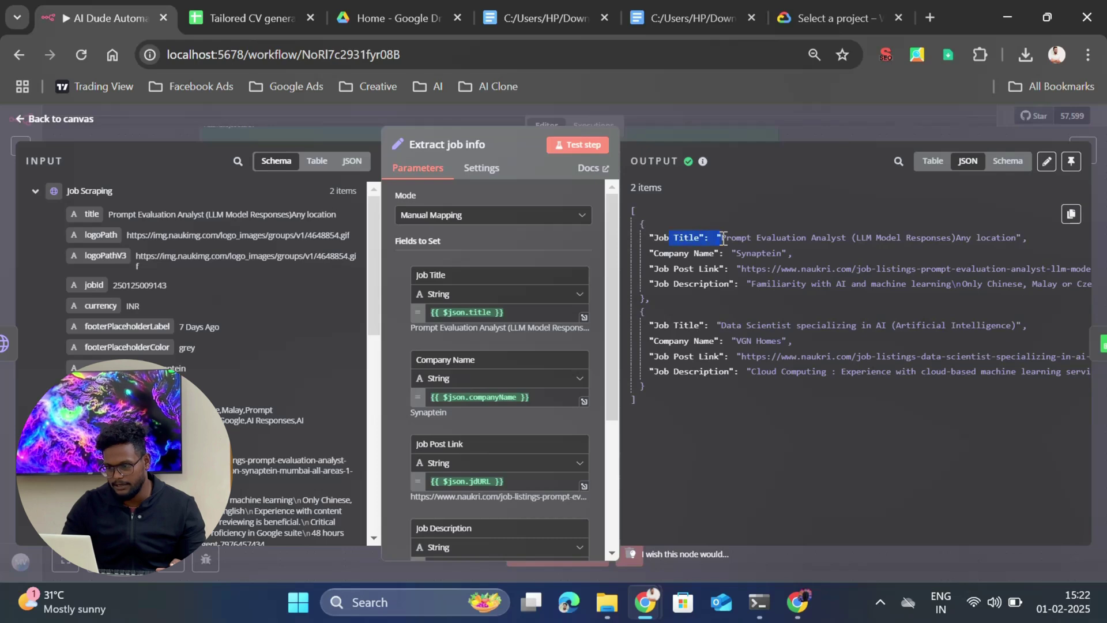
{"action": "left_click_drag", "start_coordinate": [653, 254], "coordinate": [703, 286]}
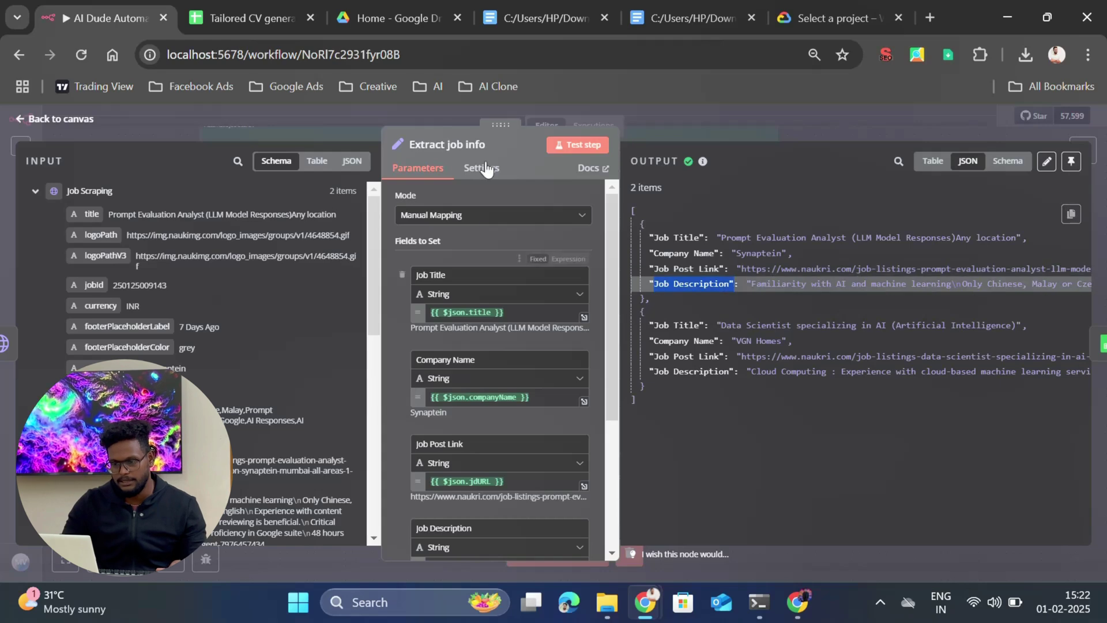
{"action": "left_click", "coordinate": [651, 121]}
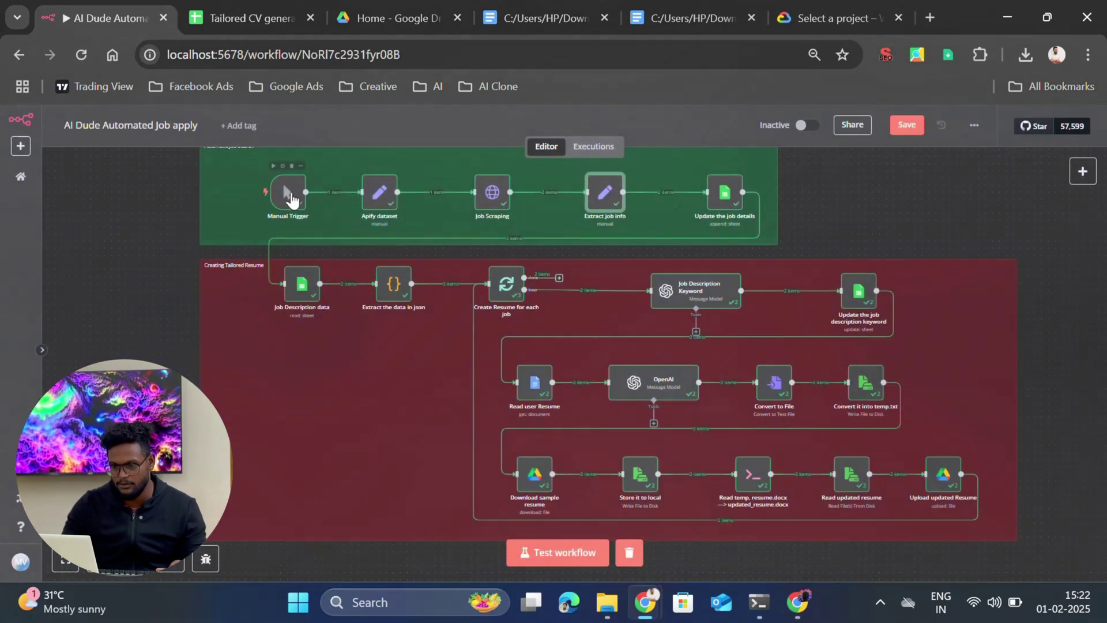
{"action": "double_click", "coordinate": [616, 200]}
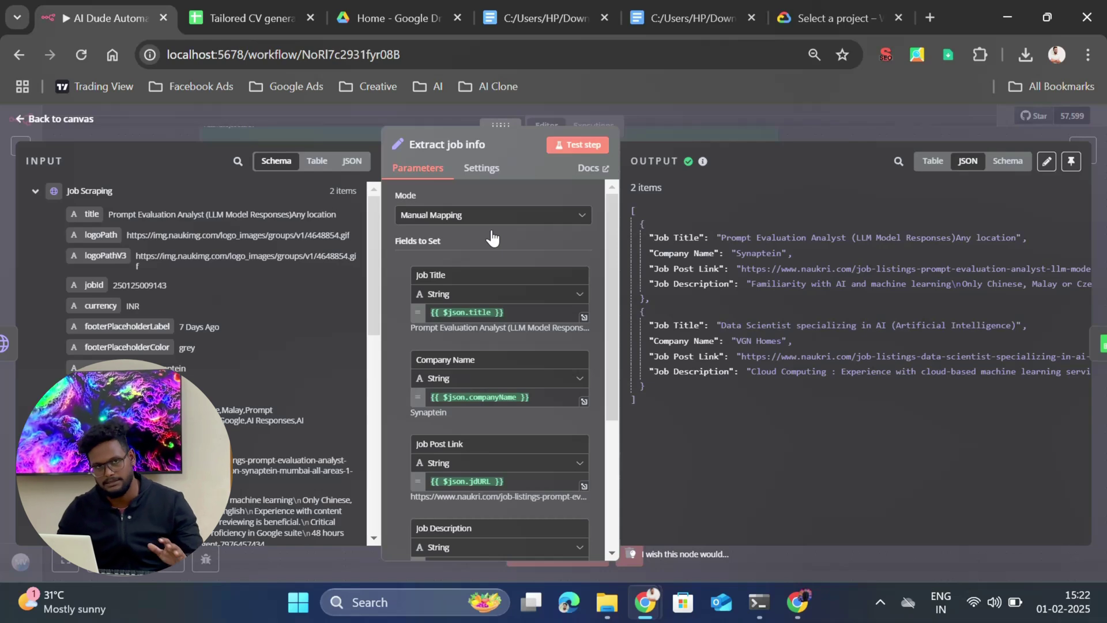
{"action": "left_click", "coordinate": [712, 114]}
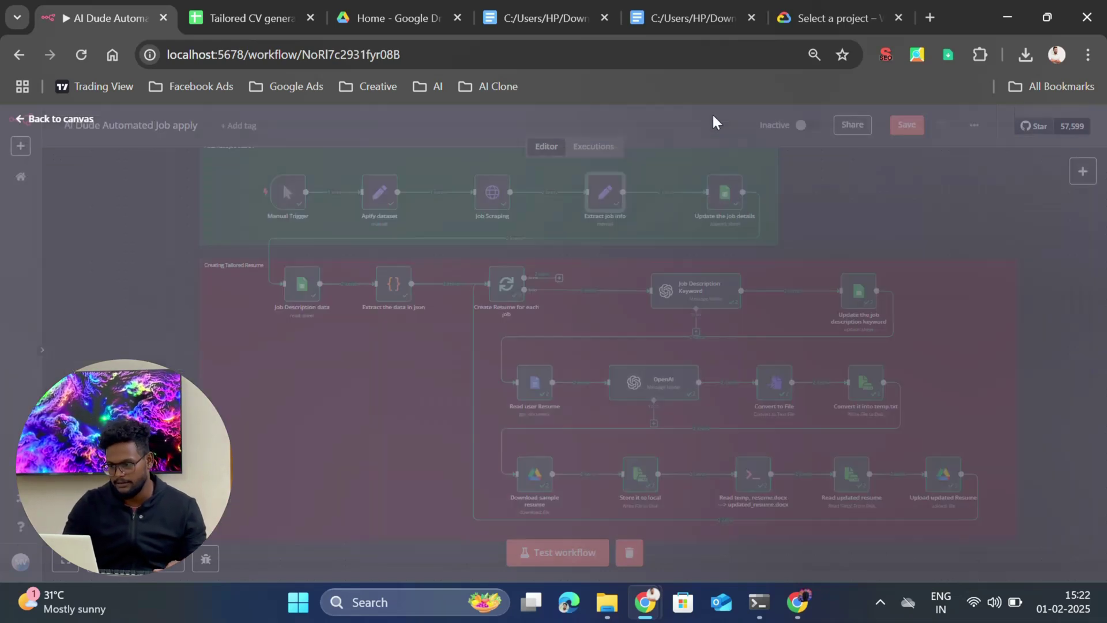
Search the node library for "set" and for "htt", and close it without adding a node
{"action": "left_click", "coordinate": [1081, 171]}
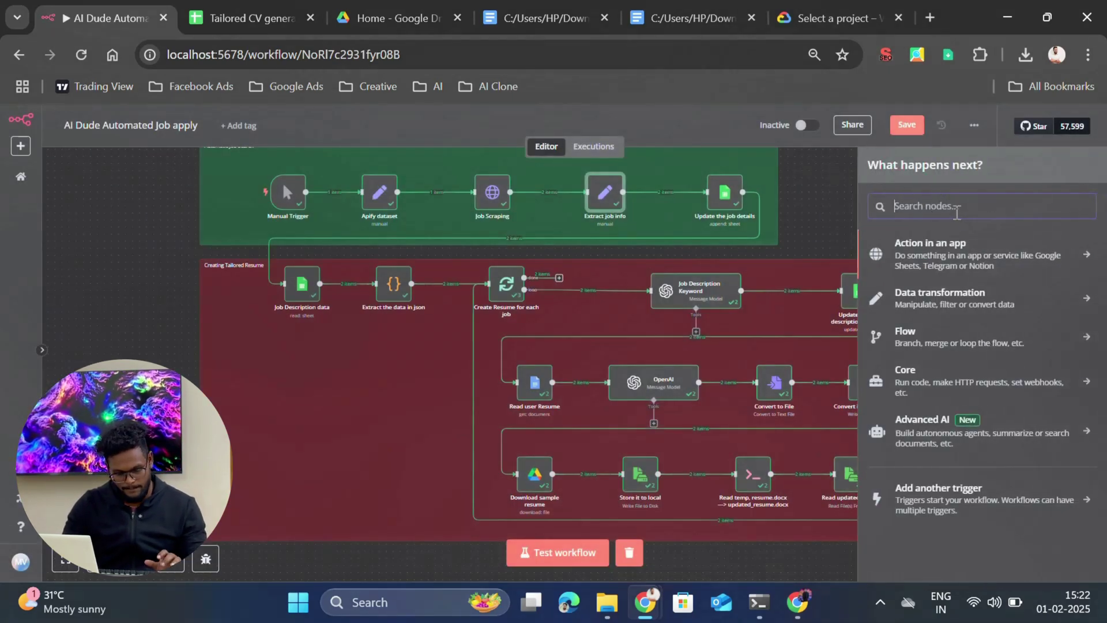
{"action": "type", "text": "set"}
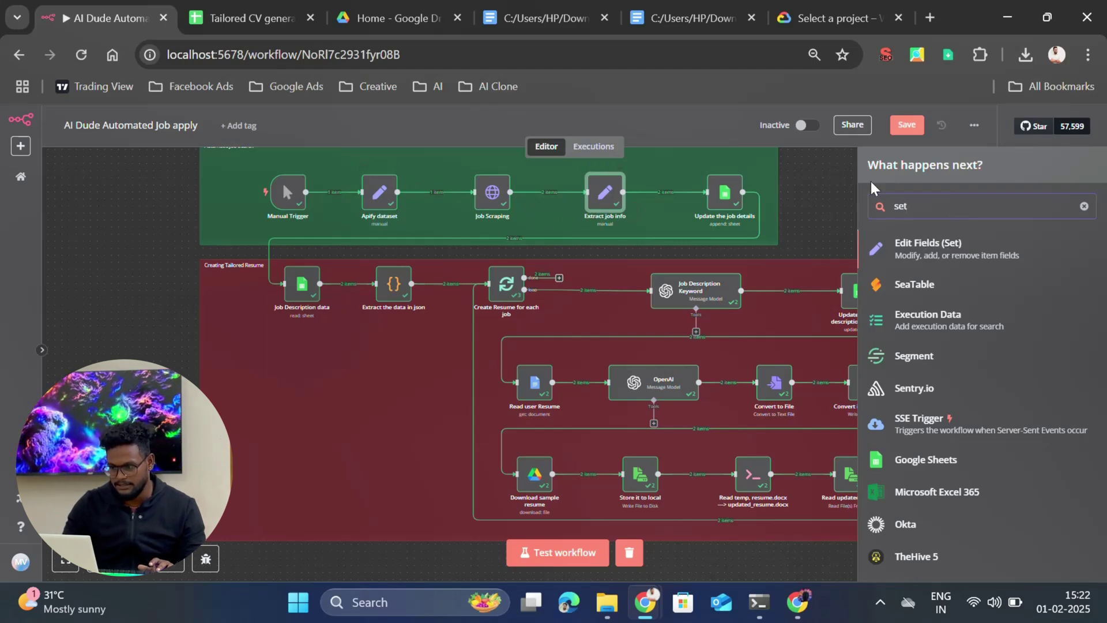
{"action": "key", "text": "BackSpace"}
{"action": "key", "text": "BackSpace"}
{"action": "key", "text": "BackSpace"}
{"action": "type", "text": "gh"}
{"action": "key", "text": "BackSpace"}
{"action": "key", "text": "BackSpace"}
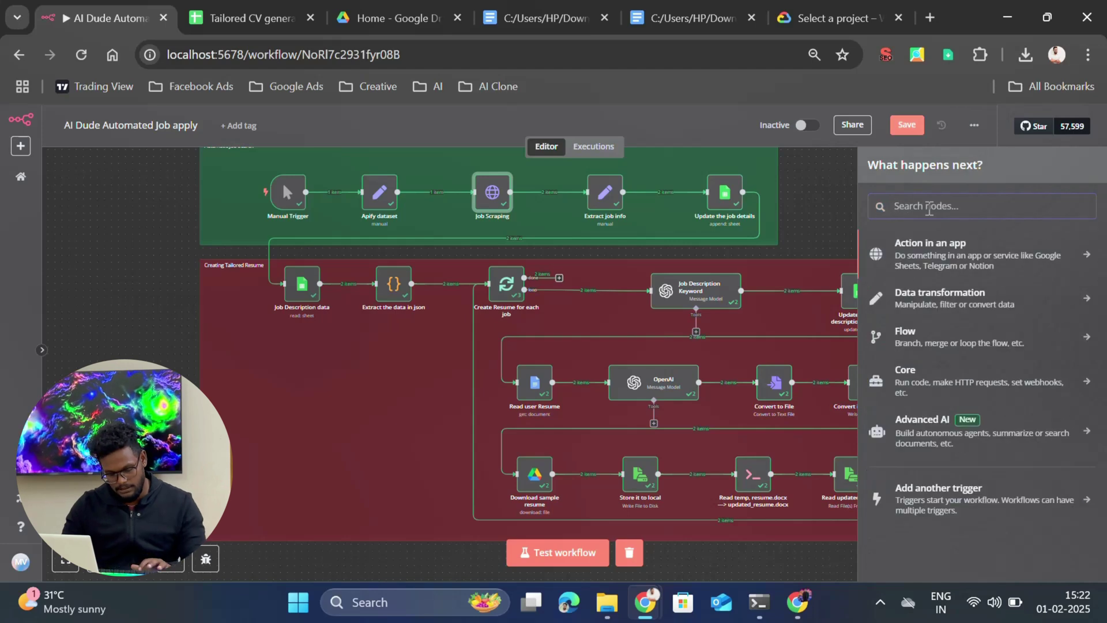
{"action": "type", "text": "htt"}
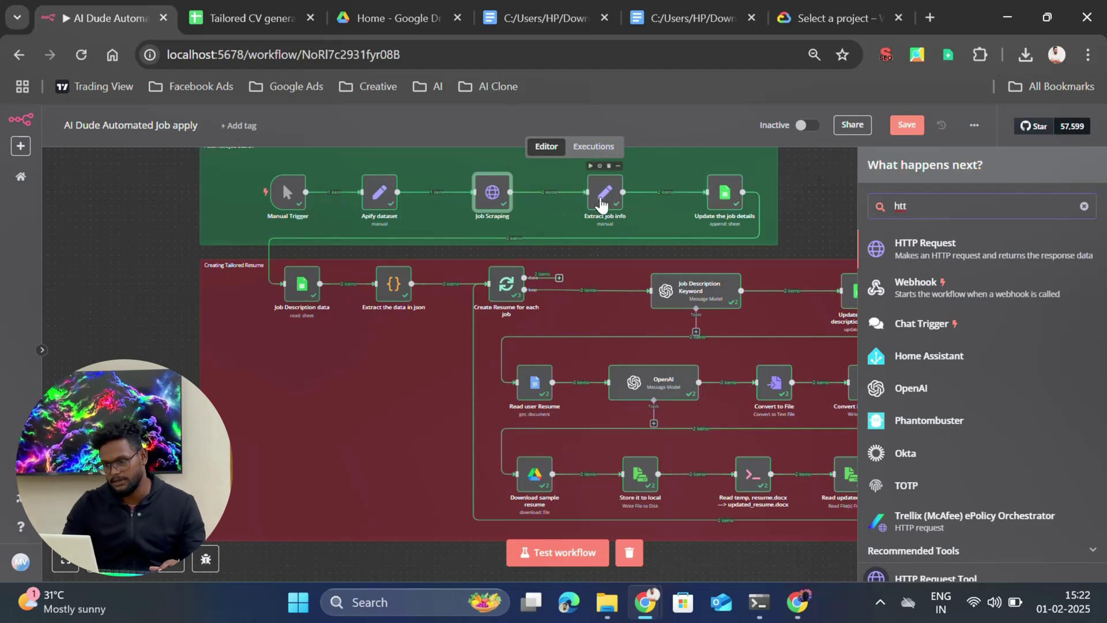
{"action": "left_click", "coordinate": [810, 206]}
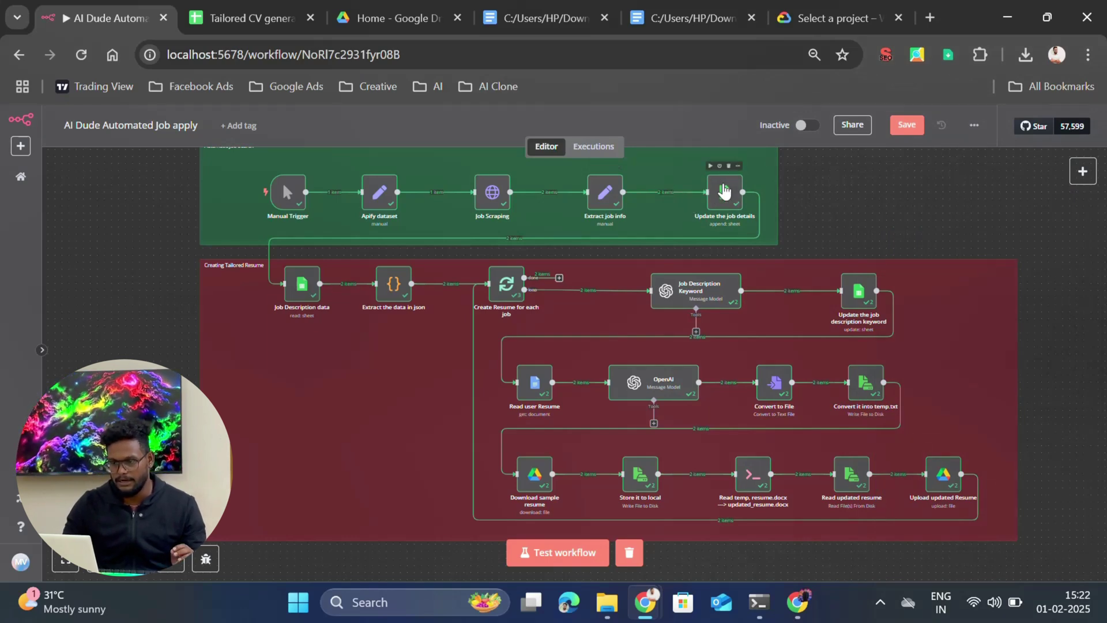
Switch to the Tailored CV generator sheet and go through the Job Post Link, Company Name, Job Description and Job Title headers
{"action": "left_click", "coordinate": [251, 17]}
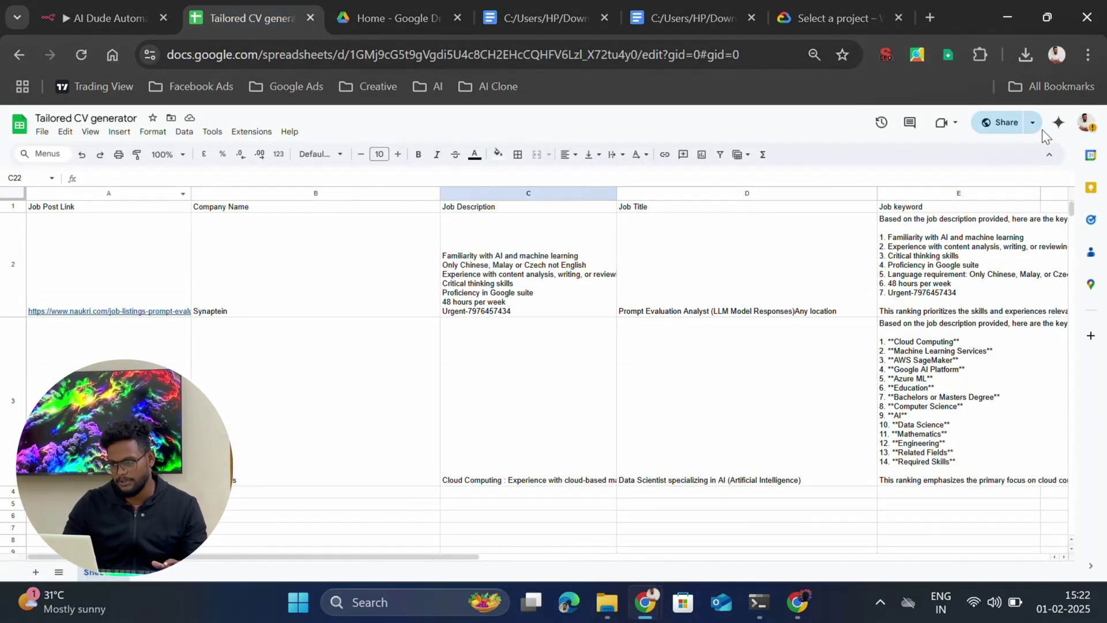
{"action": "left_click", "coordinate": [68, 209]}
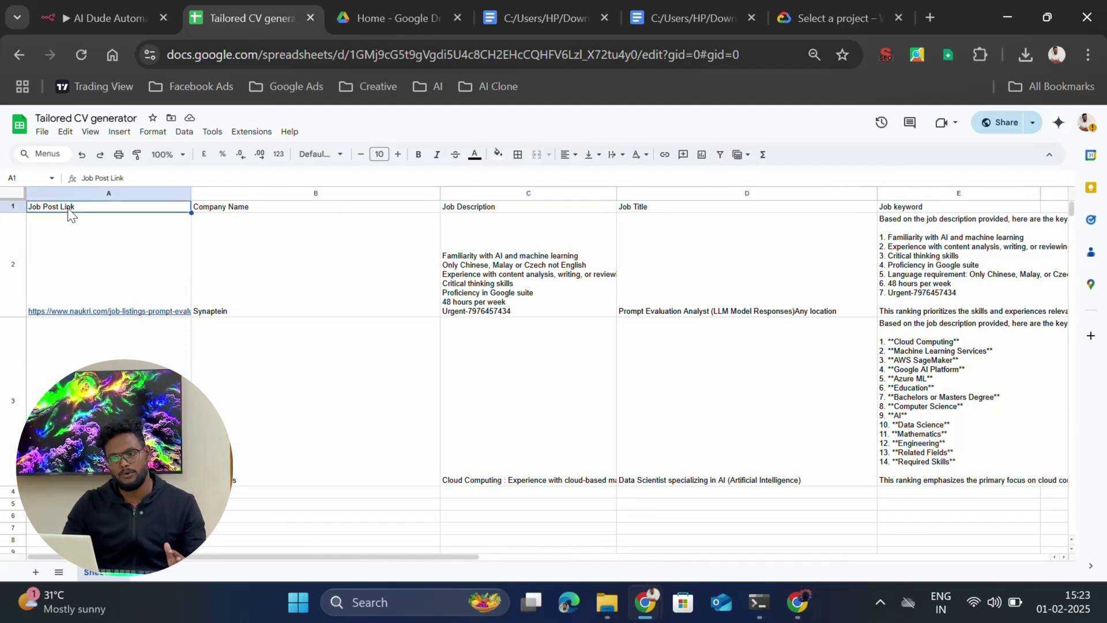
{"action": "left_click", "coordinate": [231, 213]}
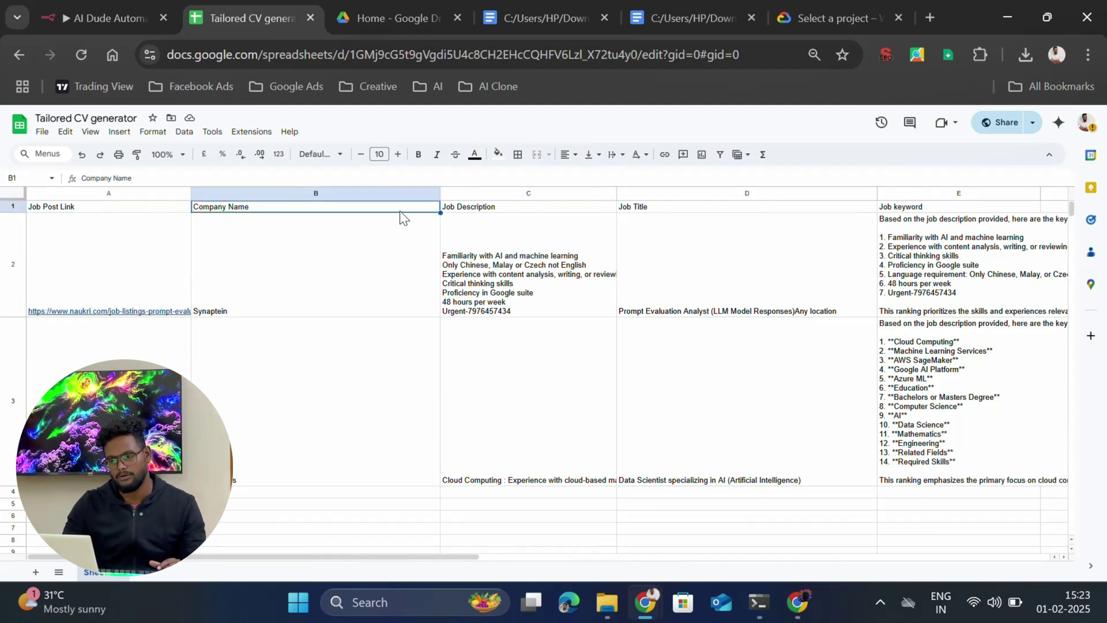
{"action": "left_click", "coordinate": [488, 215]}
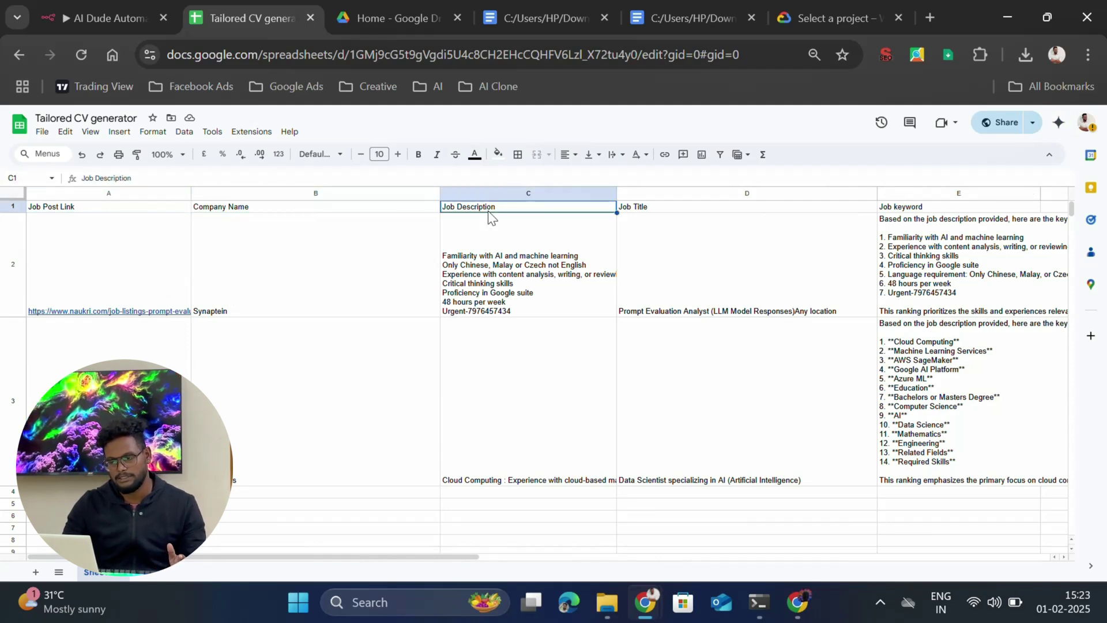
{"action": "left_click", "coordinate": [639, 216]}
{"action": "left_click", "coordinate": [645, 206]}
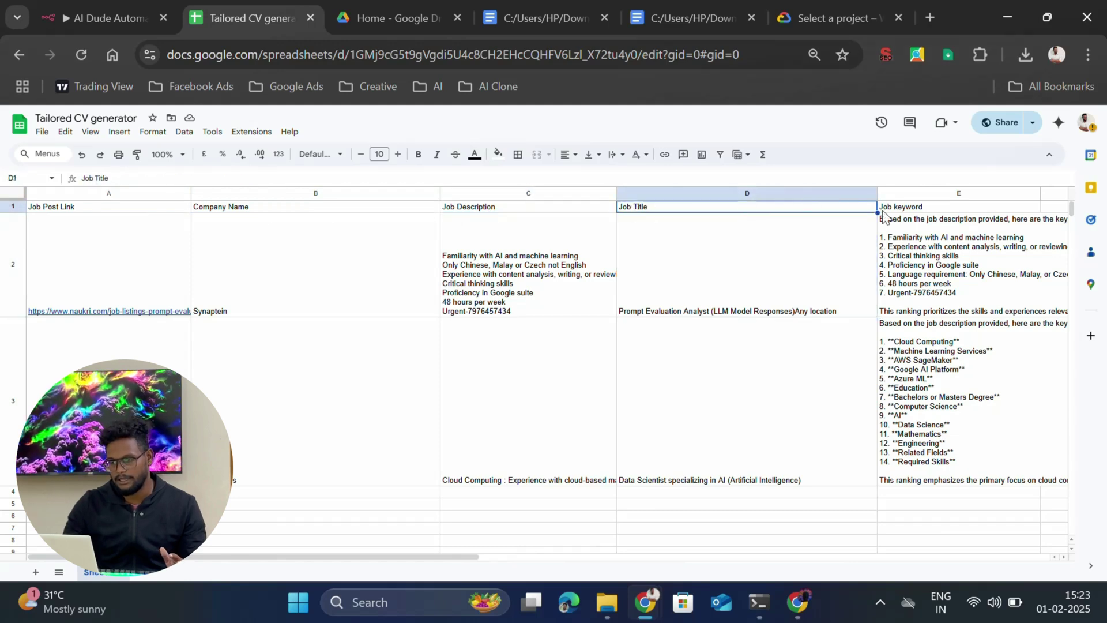
Check the Job keyword and Job Post Link headers in the sheet and return to the n8n workflow
{"action": "left_click", "coordinate": [885, 212]}
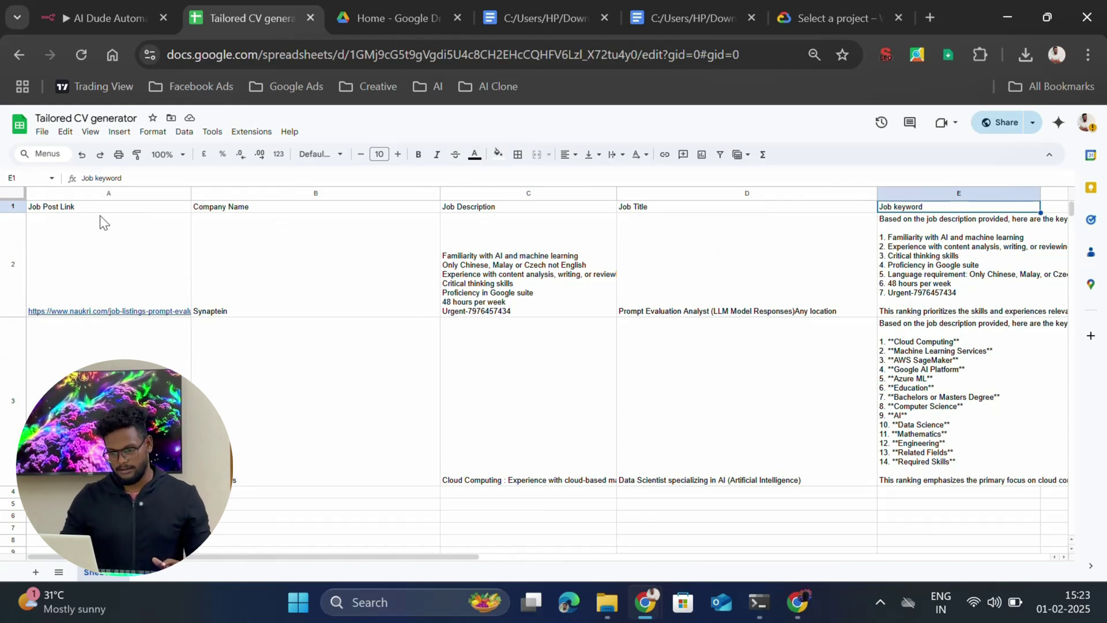
{"action": "left_click", "coordinate": [83, 207]}
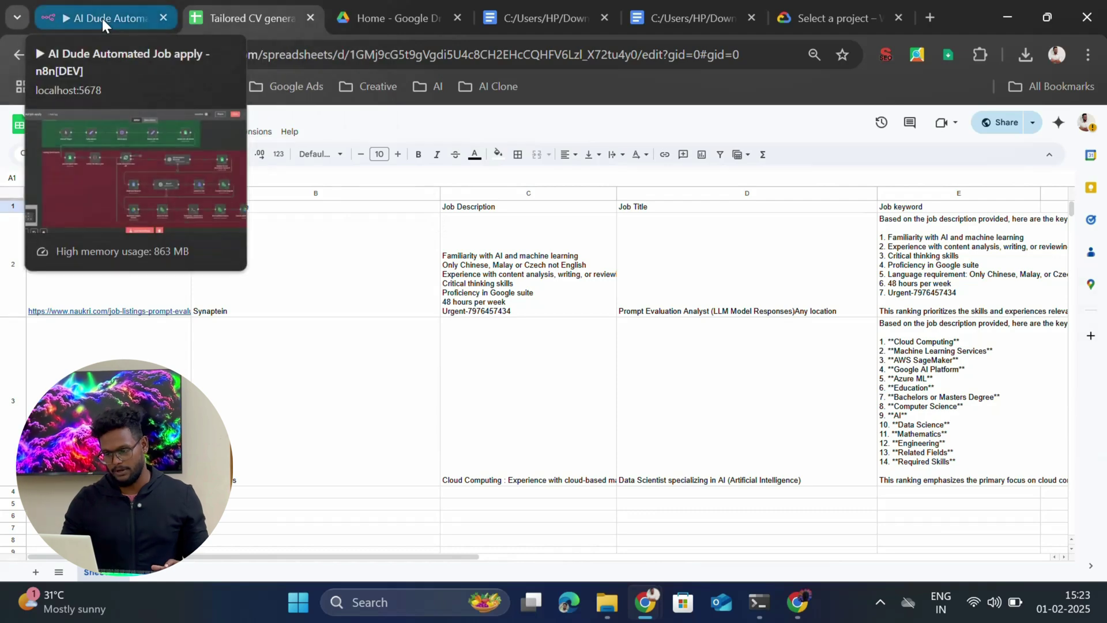
{"action": "left_click", "coordinate": [102, 18]}
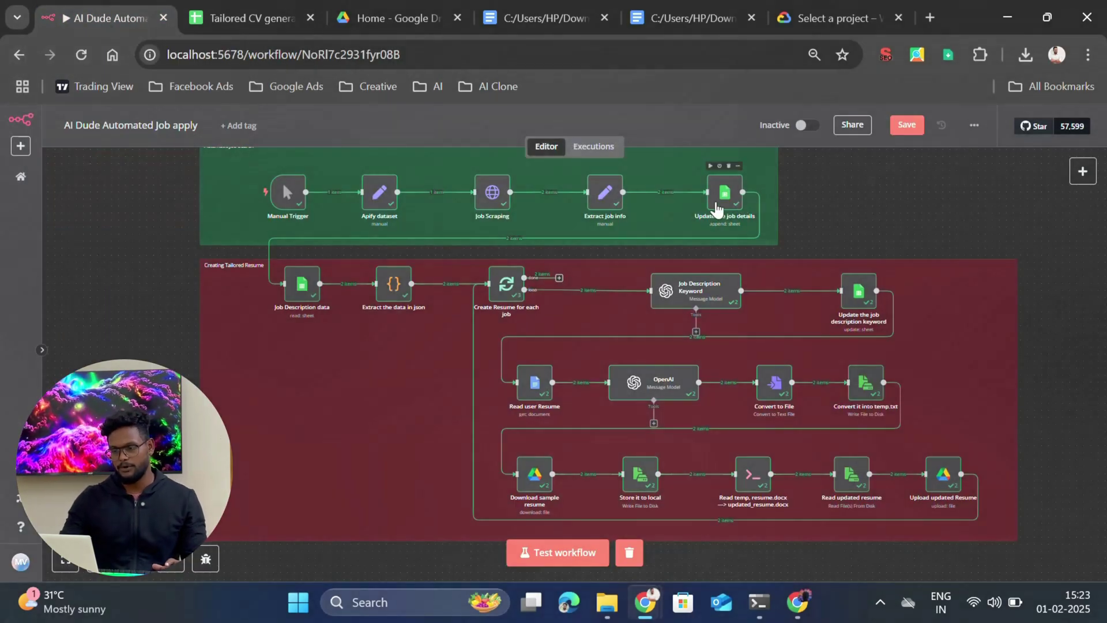
Open the Update the job details node and review its Append Row operation and the Google Sheets credential choices
{"action": "double_click", "coordinate": [717, 204]}
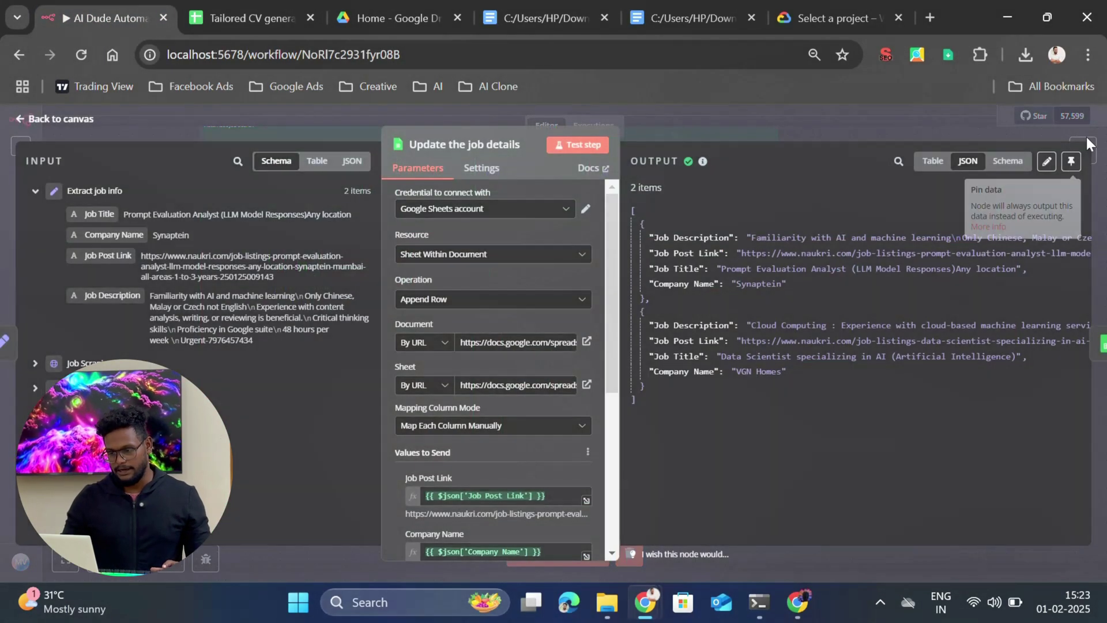
{"action": "left_click", "coordinate": [495, 301]}
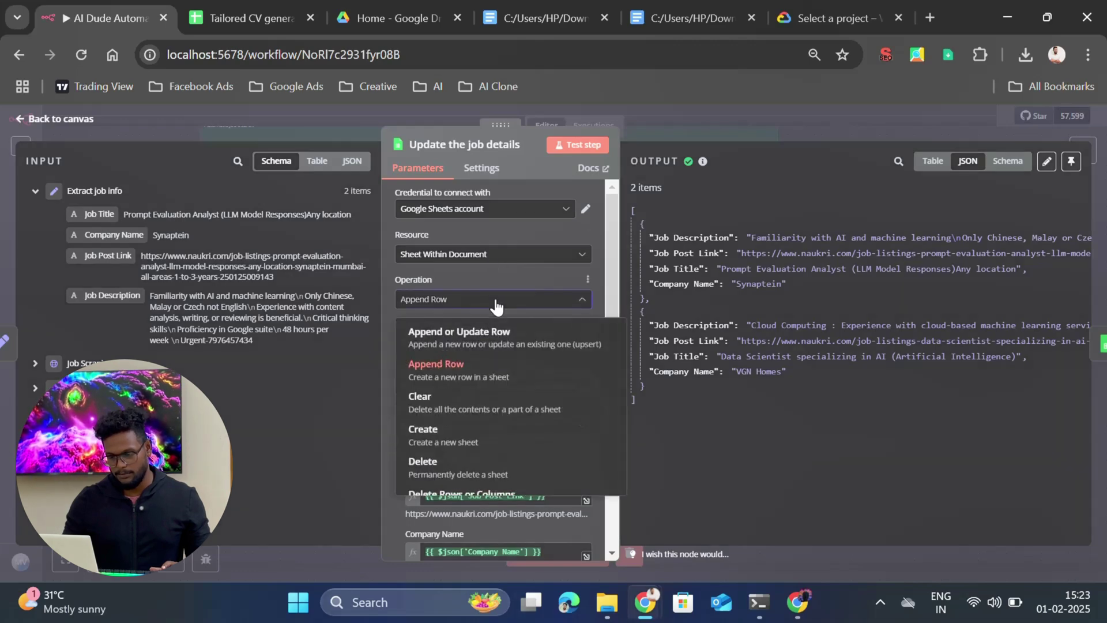
{"action": "left_click", "coordinate": [495, 372]}
{"action": "left_click", "coordinate": [468, 213]}
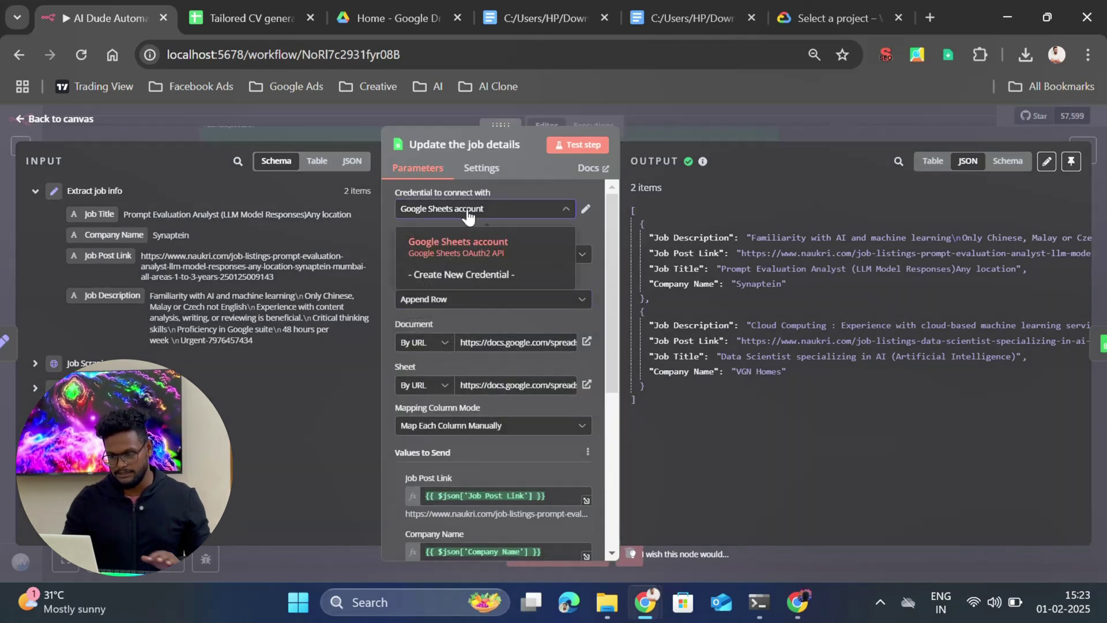
Switch to the Google Cloud page and load the Google Cloud console
{"action": "left_click", "coordinate": [805, 19]}
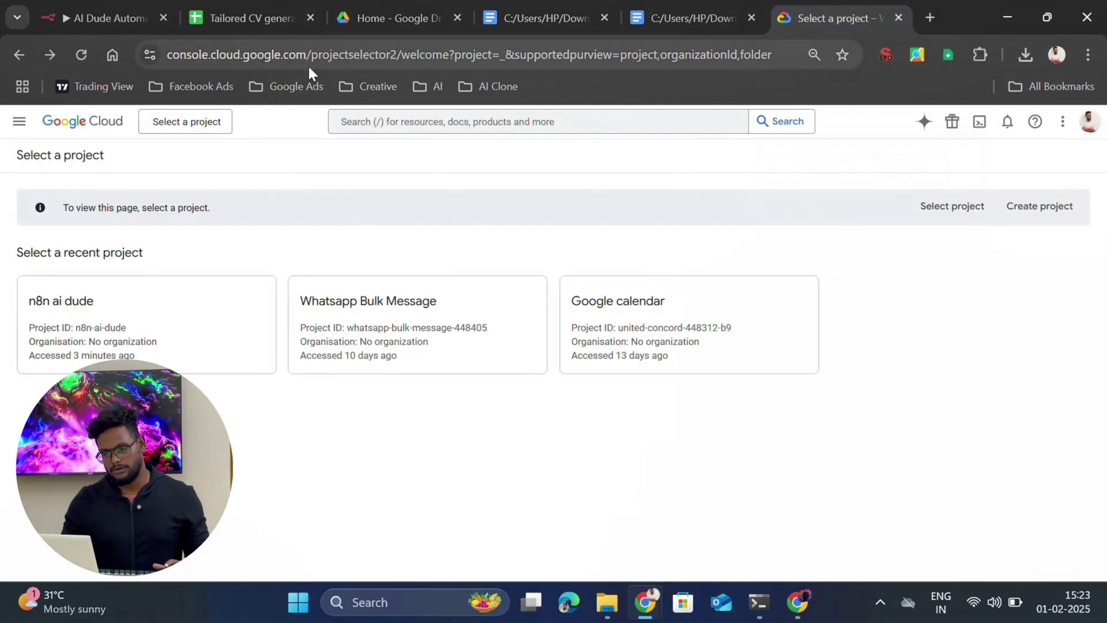
{"action": "left_click", "coordinate": [240, 55]}
{"action": "type", "text": "google"}
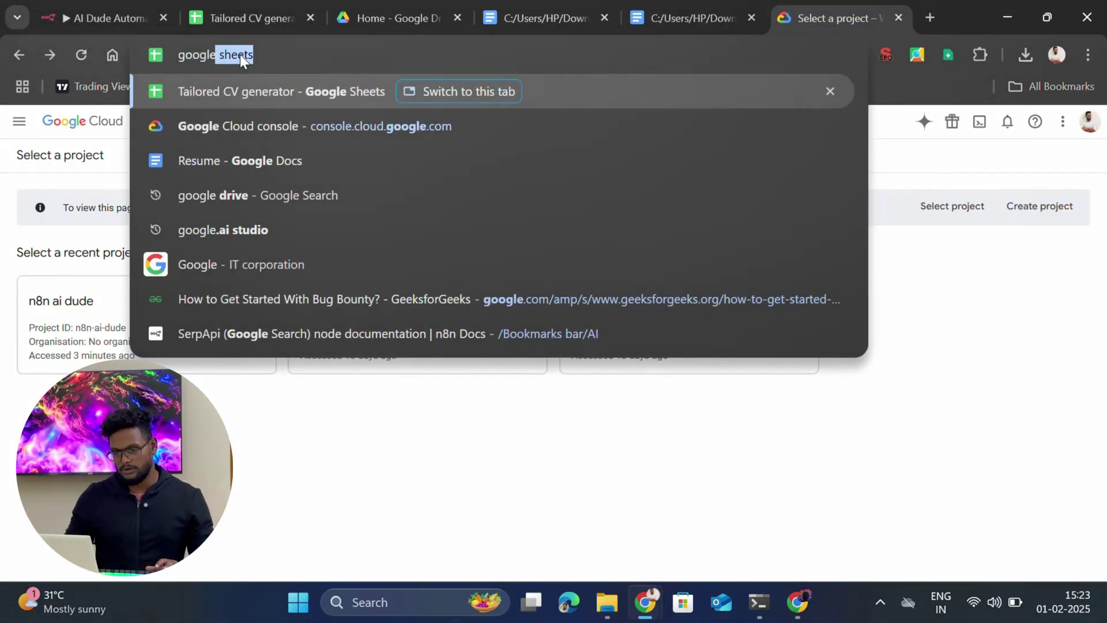
{"action": "key", "text": "Down"}
{"action": "key", "text": "Return"}
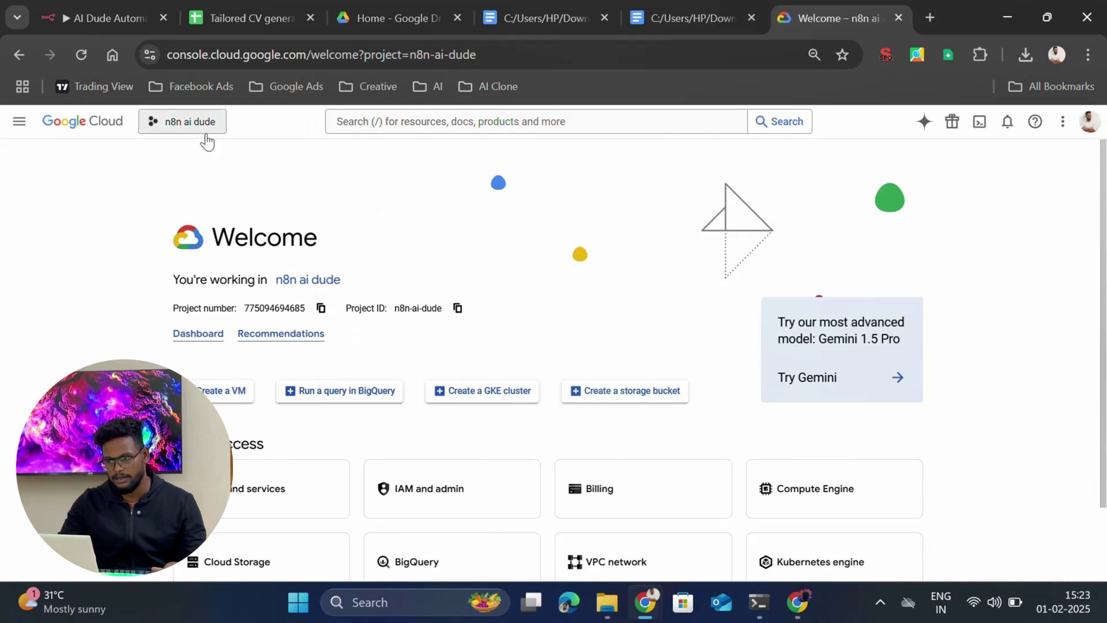
Create a new Google Cloud project named "Tutorial" with no organisation
{"action": "left_click", "coordinate": [180, 123]}
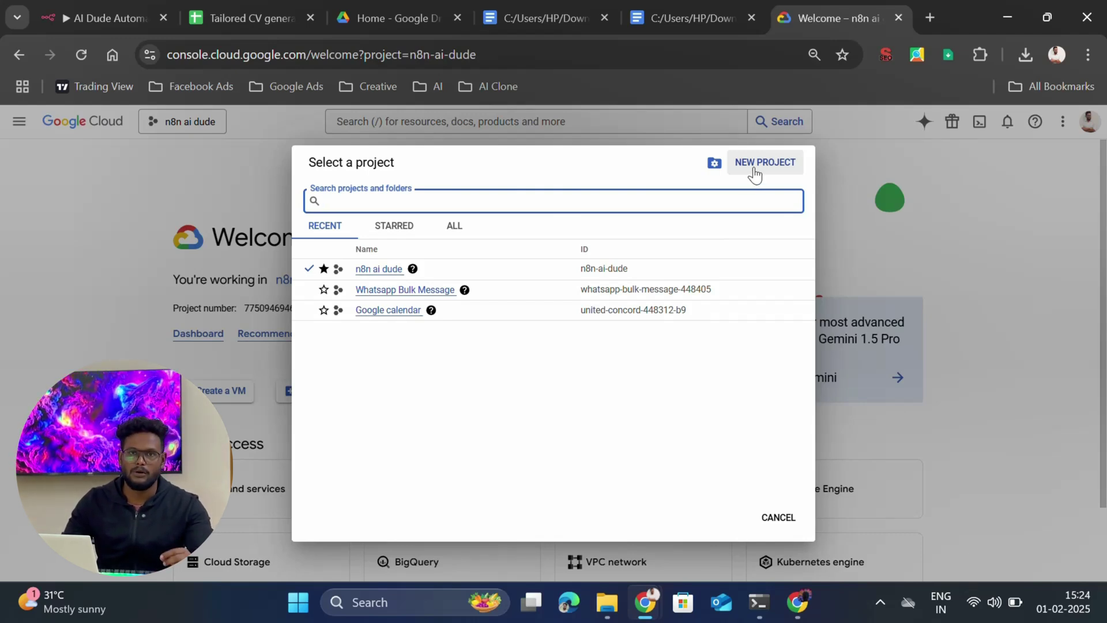
{"action": "left_click", "coordinate": [755, 173]}
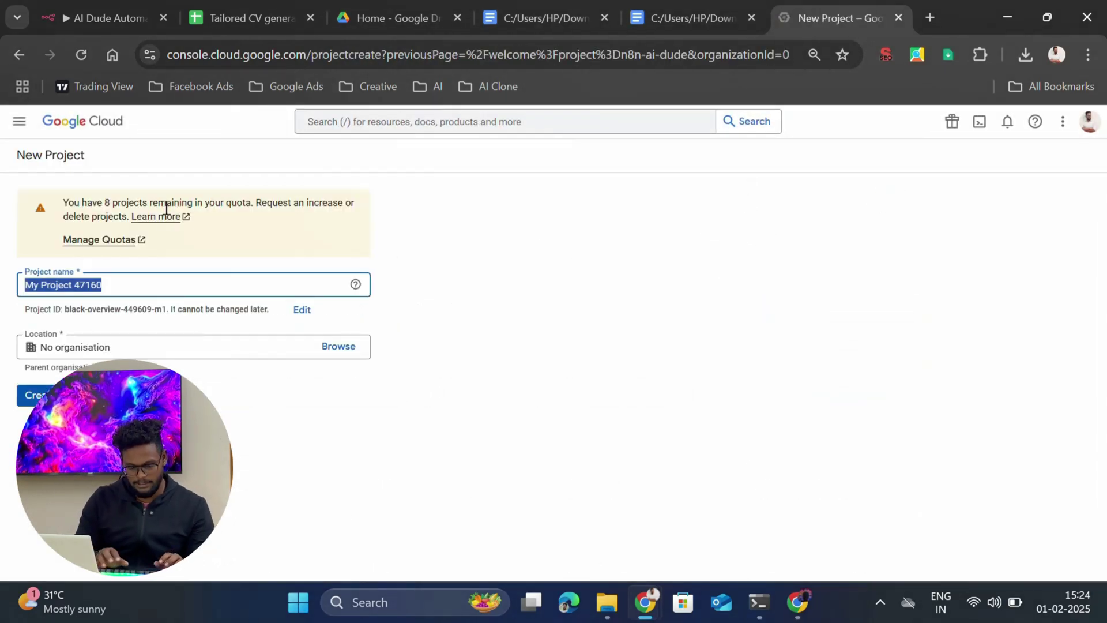
{"action": "key", "text": "BackSpace"}
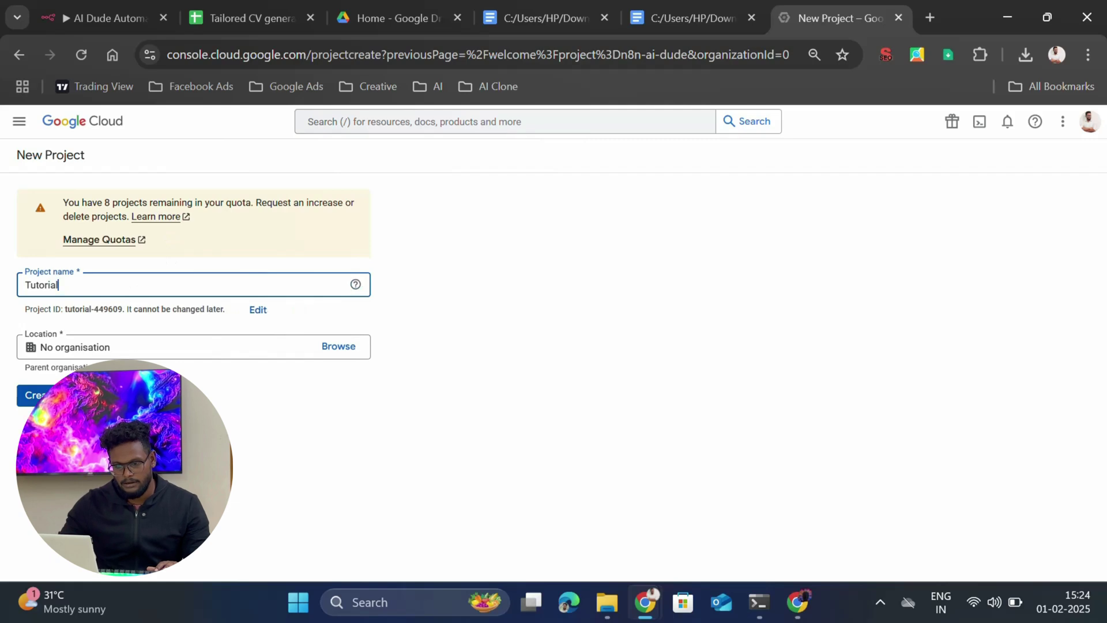
{"action": "left_click", "coordinate": [36, 396]}
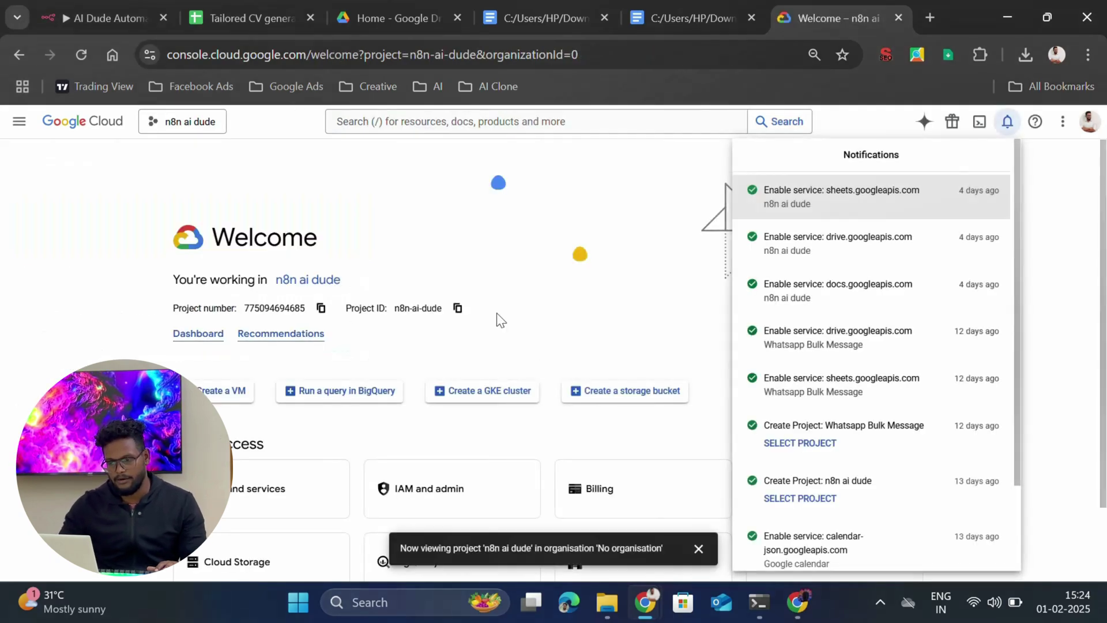
Switch the console from the n8n ai dude project to the Tutorial project
{"action": "left_click", "coordinate": [181, 122]}
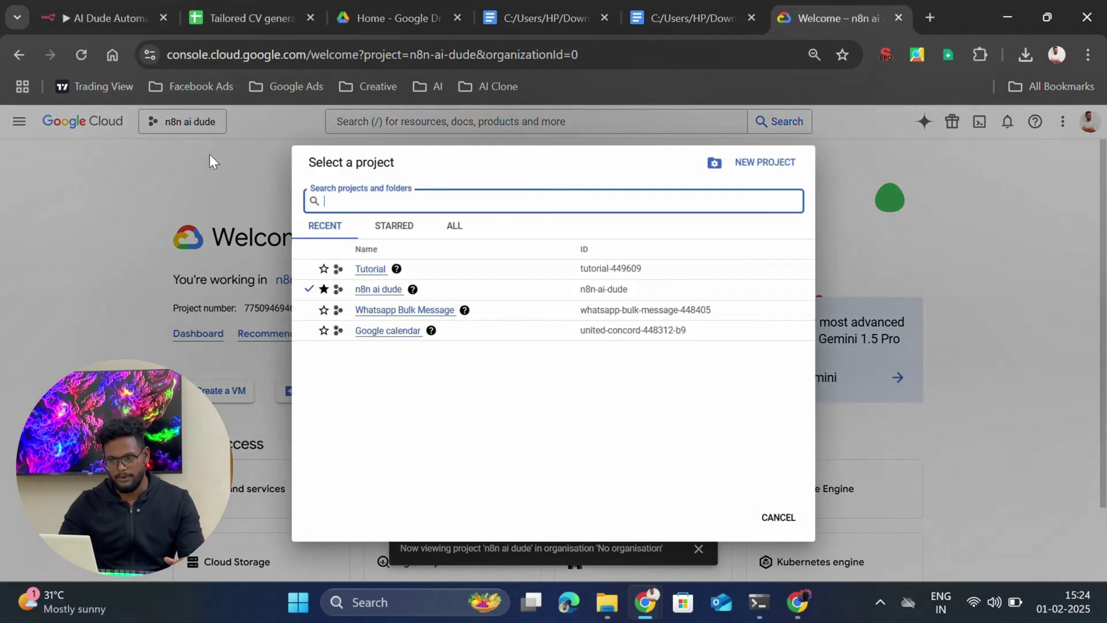
{"action": "left_click", "coordinate": [356, 276]}
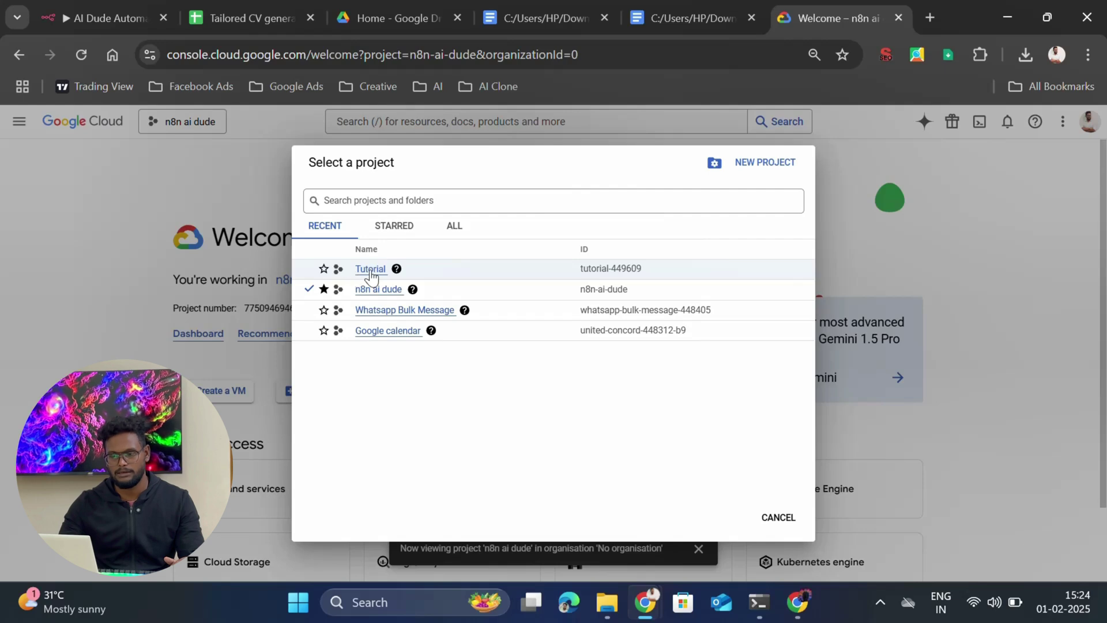
{"action": "left_click", "coordinate": [367, 276]}
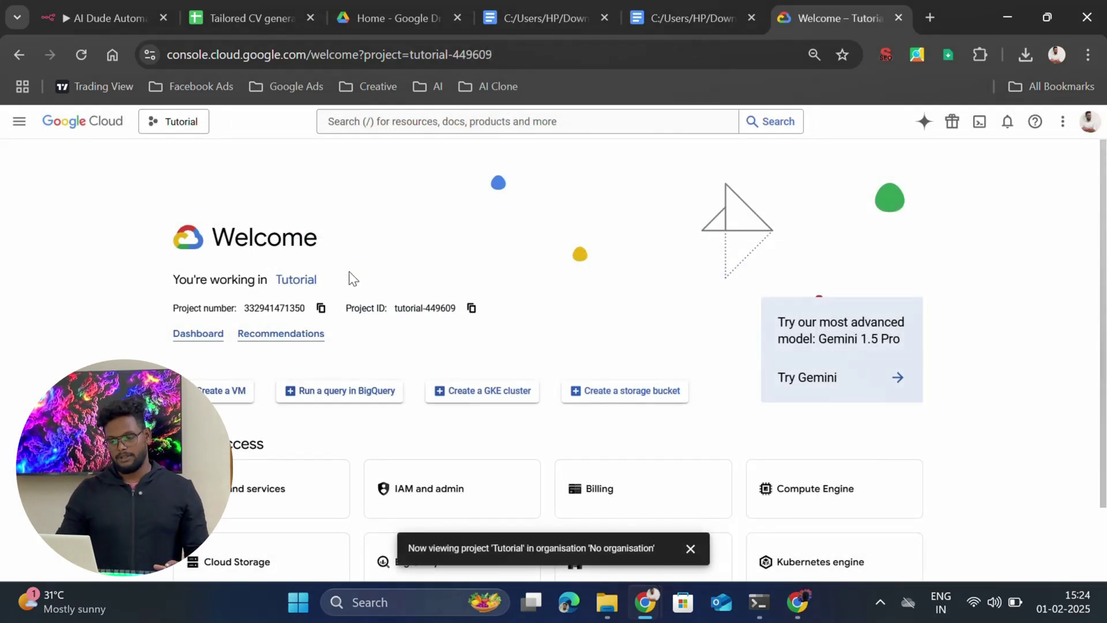
Find the Google Sheets API in the Tutorial project's API library and enable it
{"action": "scroll", "coordinate": [437, 264], "scroll_direction": "down", "scroll_amount": 2}
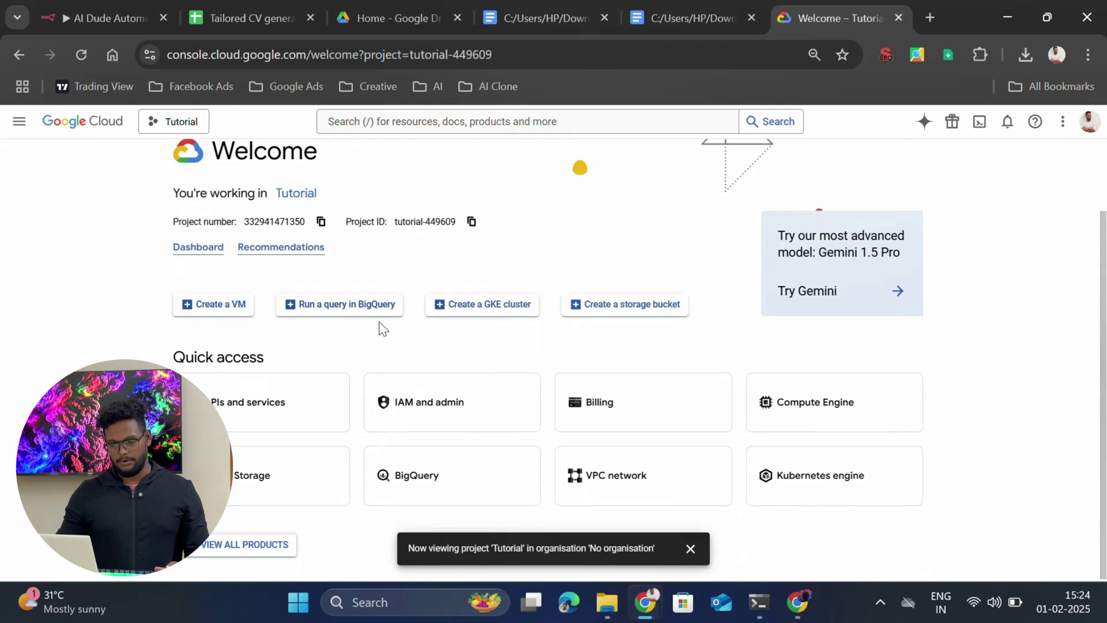
{"action": "left_click", "coordinate": [237, 413]}
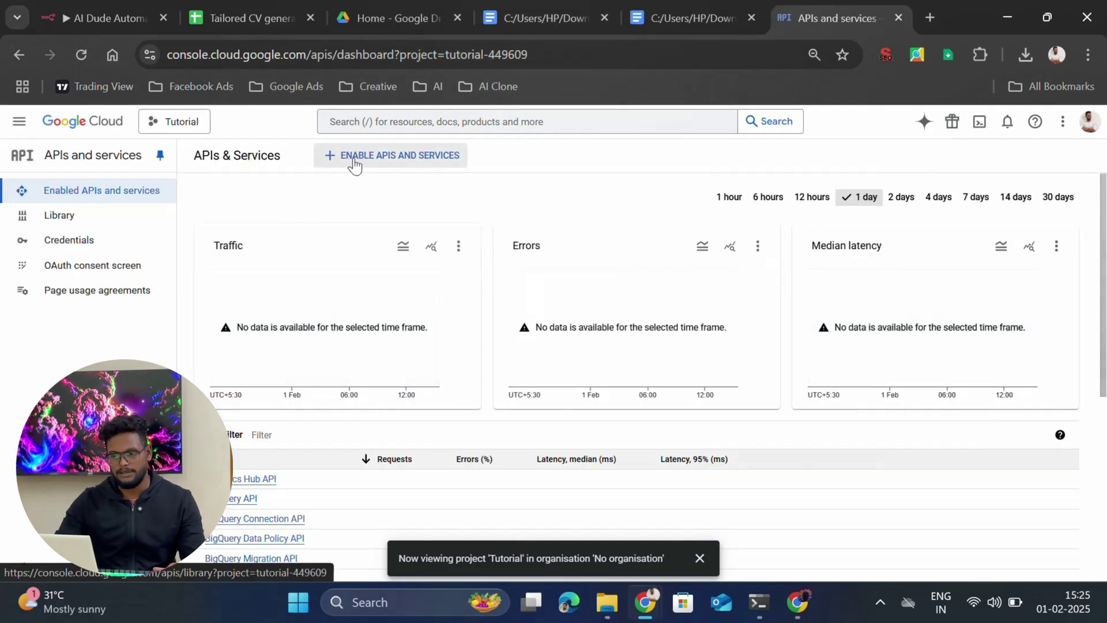
{"action": "left_click", "coordinate": [353, 163]}
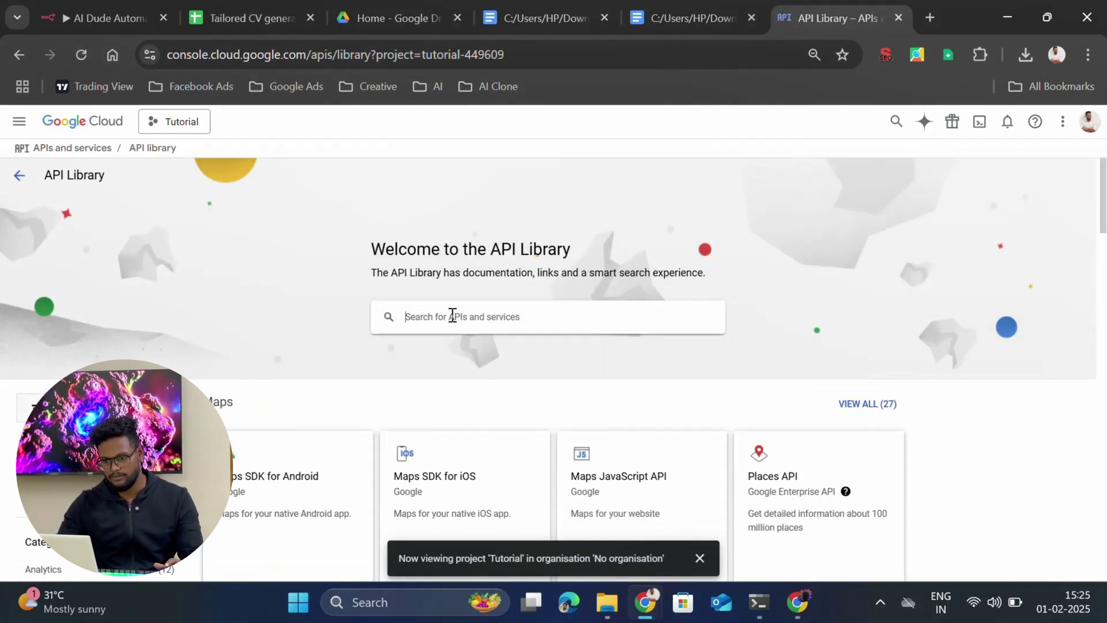
{"action": "type", "text": "goog"}
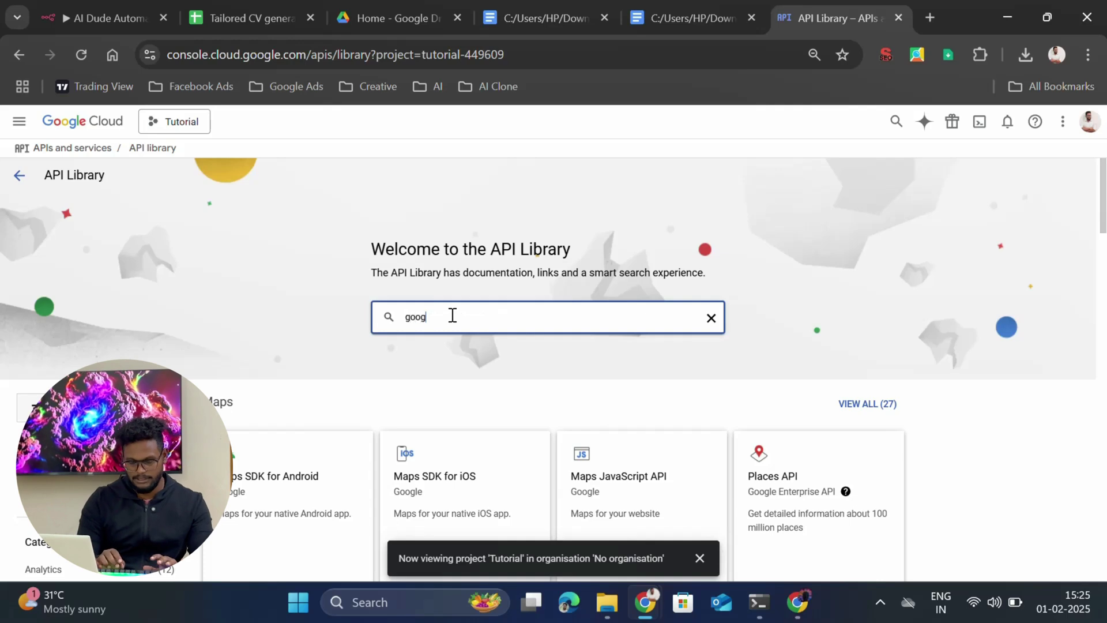
{"action": "type", "text": "le shee"}
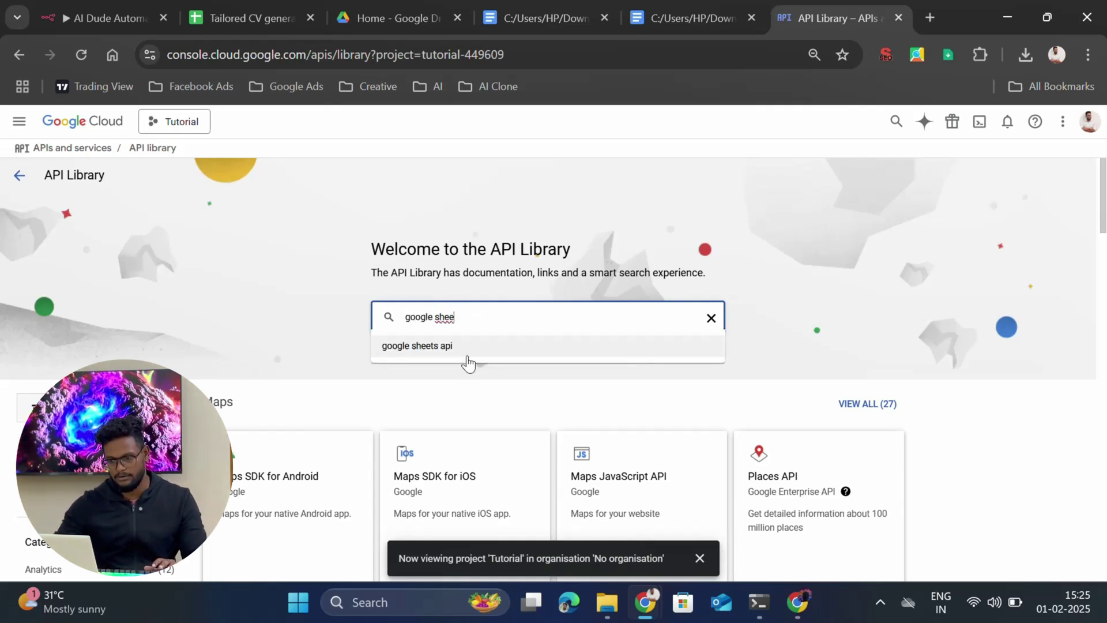
{"action": "left_click", "coordinate": [467, 356]}
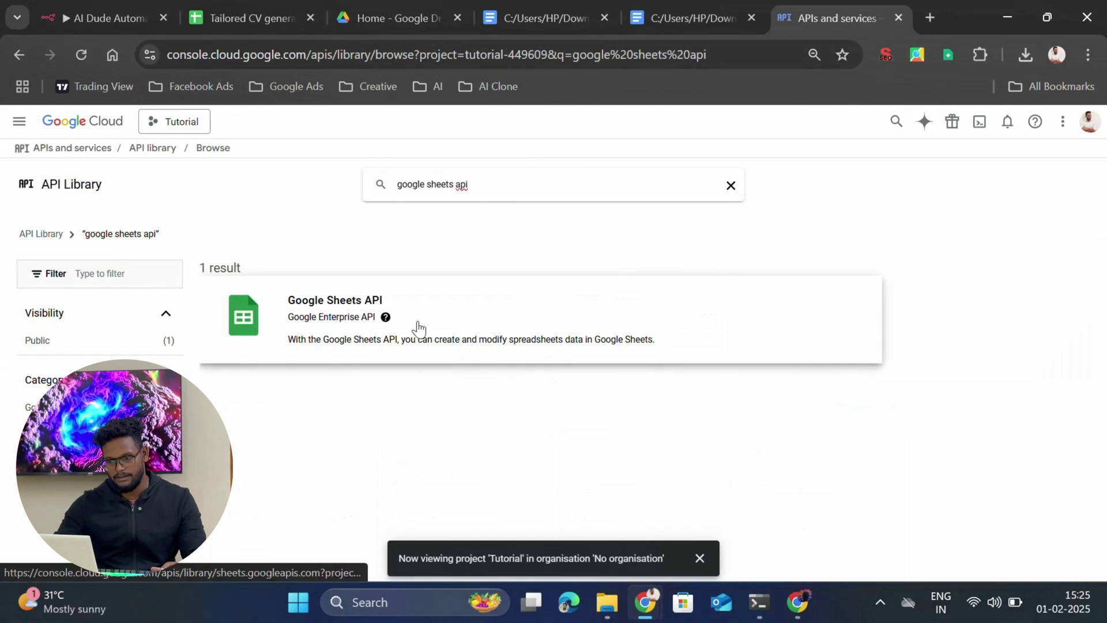
{"action": "left_click", "coordinate": [427, 317]}
{"action": "left_click", "coordinate": [168, 299]}
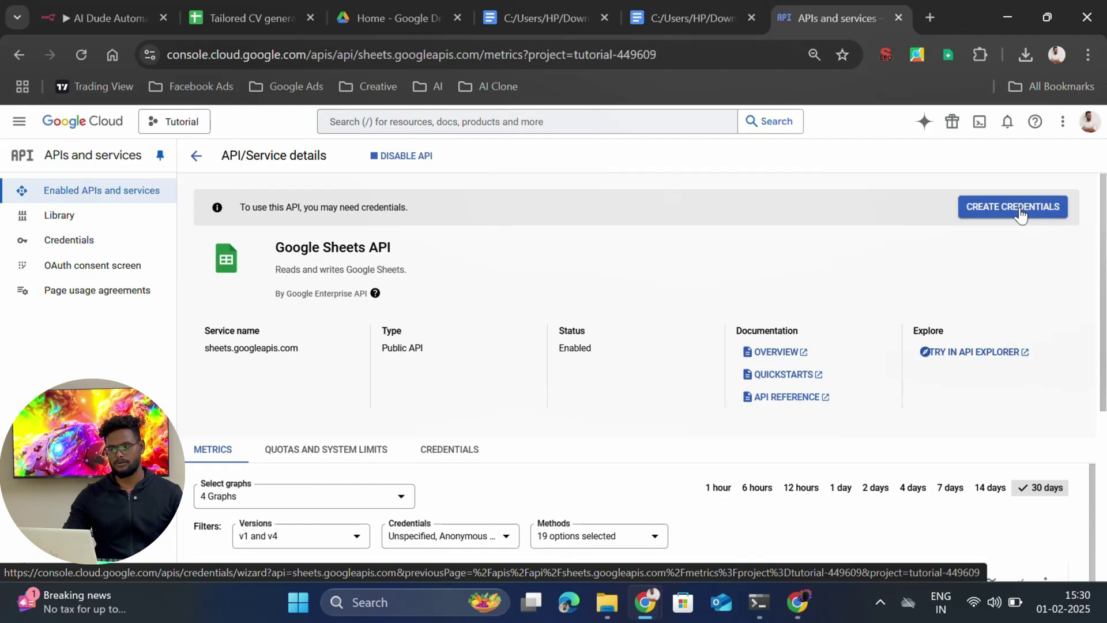
Start creating credentials for the Google Sheets API and save the scopes stage without adding any scopes
{"action": "left_click", "coordinate": [1021, 214]}
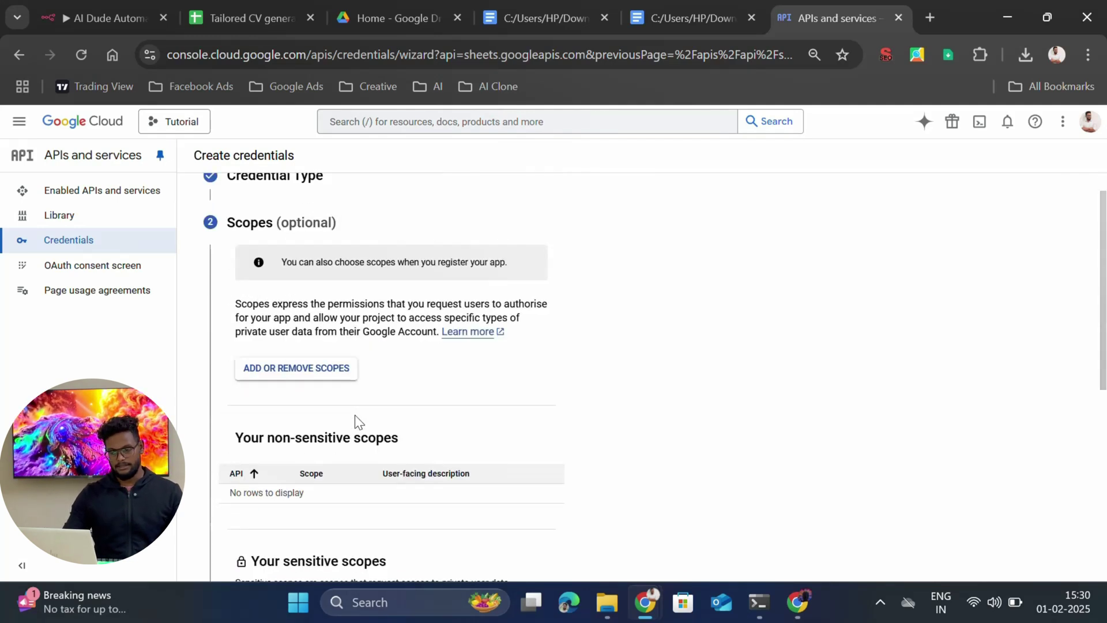
{"action": "scroll", "coordinate": [293, 274], "scroll_direction": "up", "scroll_amount": 1}
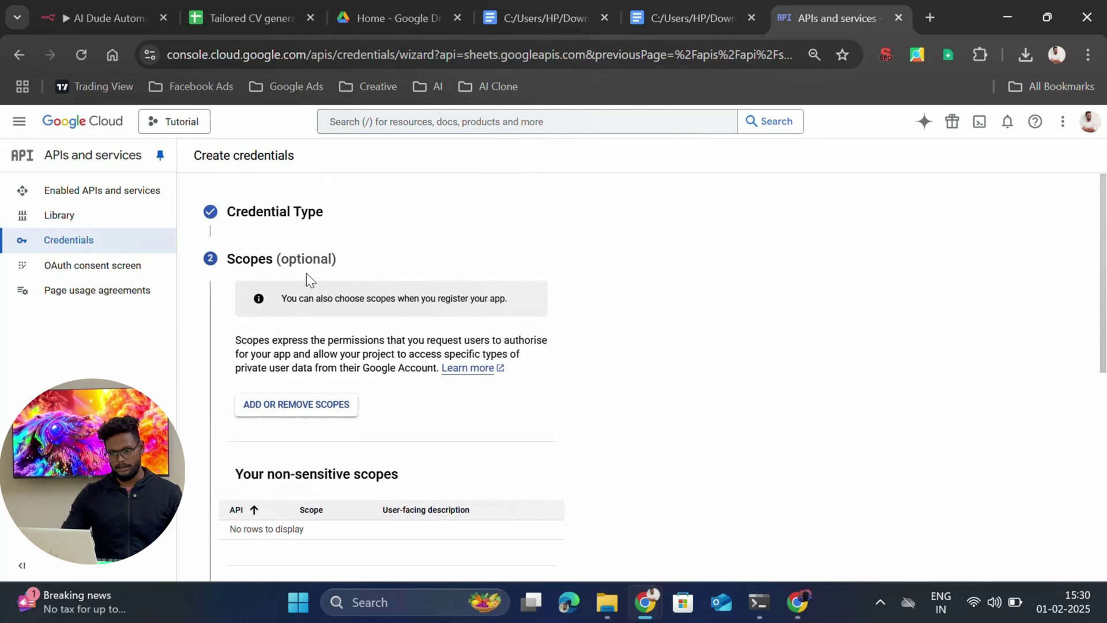
{"action": "scroll", "coordinate": [367, 344], "scroll_direction": "down", "scroll_amount": 7}
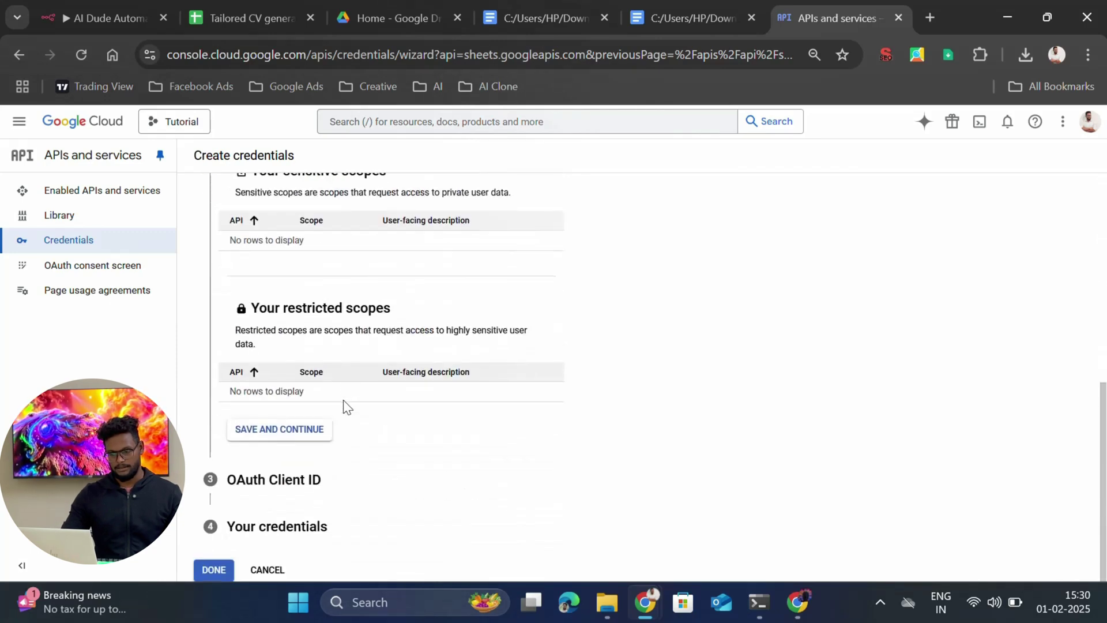
{"action": "left_click", "coordinate": [281, 431]}
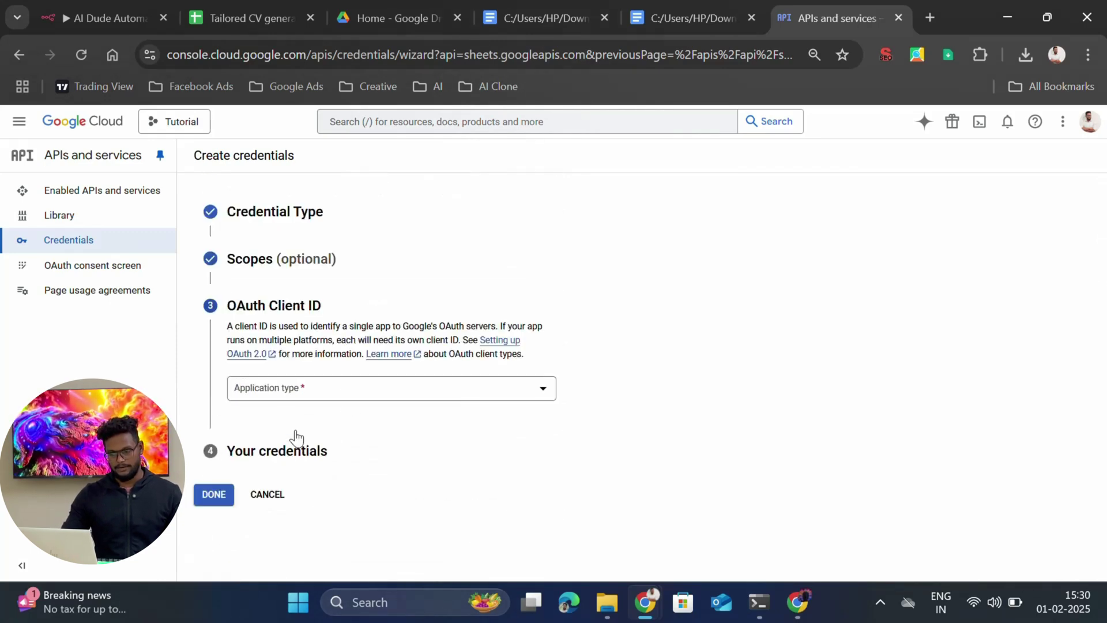
Set the OAuth client's application type to Web application, keeping the name Web client 1
{"action": "left_click", "coordinate": [315, 397]}
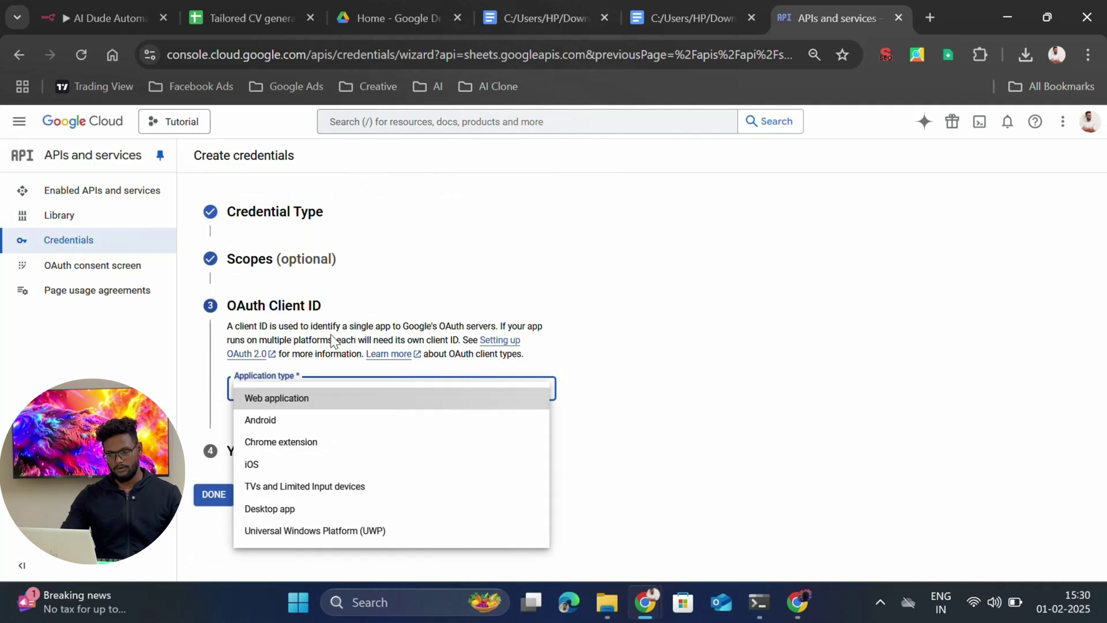
{"action": "left_click", "coordinate": [323, 405]}
{"action": "scroll", "coordinate": [330, 405], "scroll_direction": "down", "scroll_amount": 2}
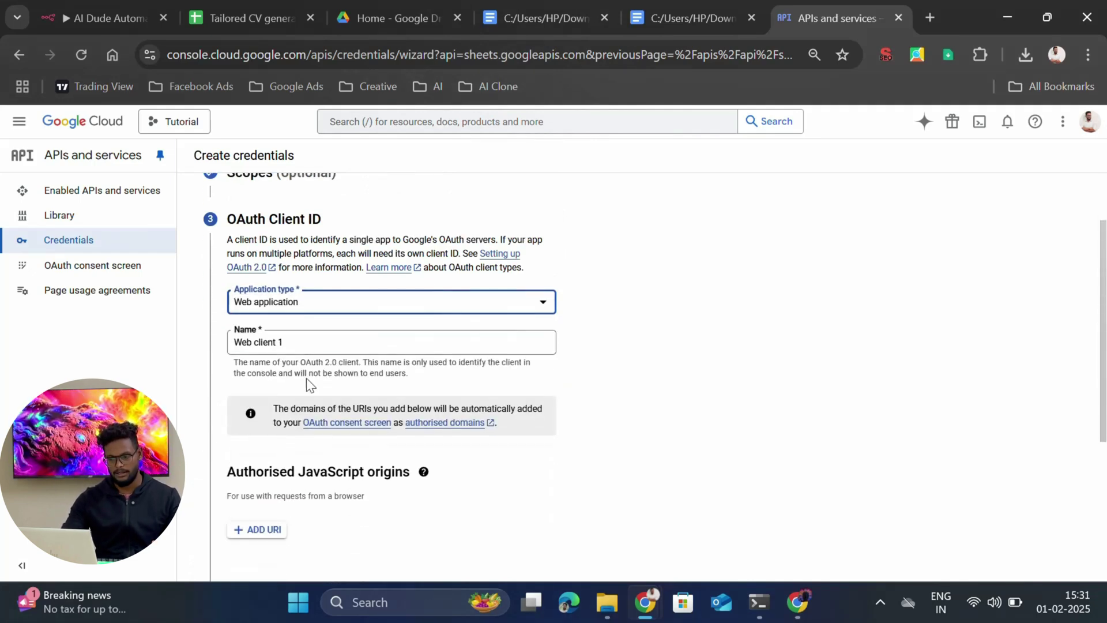
{"action": "left_click", "coordinate": [310, 343]}
{"action": "scroll", "coordinate": [332, 343], "scroll_direction": "down", "scroll_amount": 5}
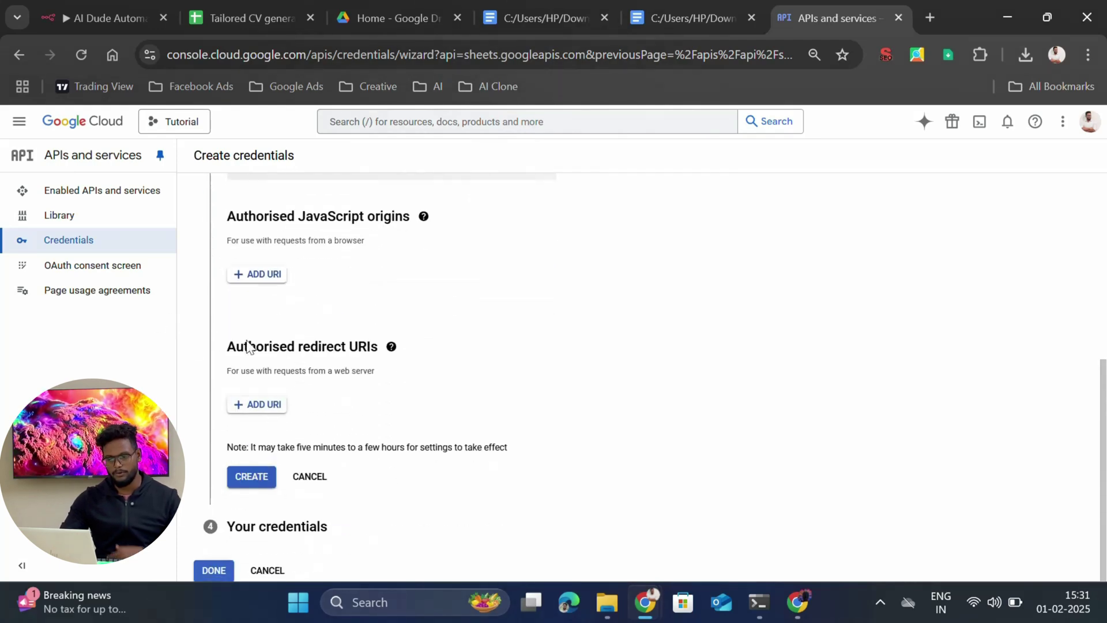
{"action": "left_click", "coordinate": [270, 404]}
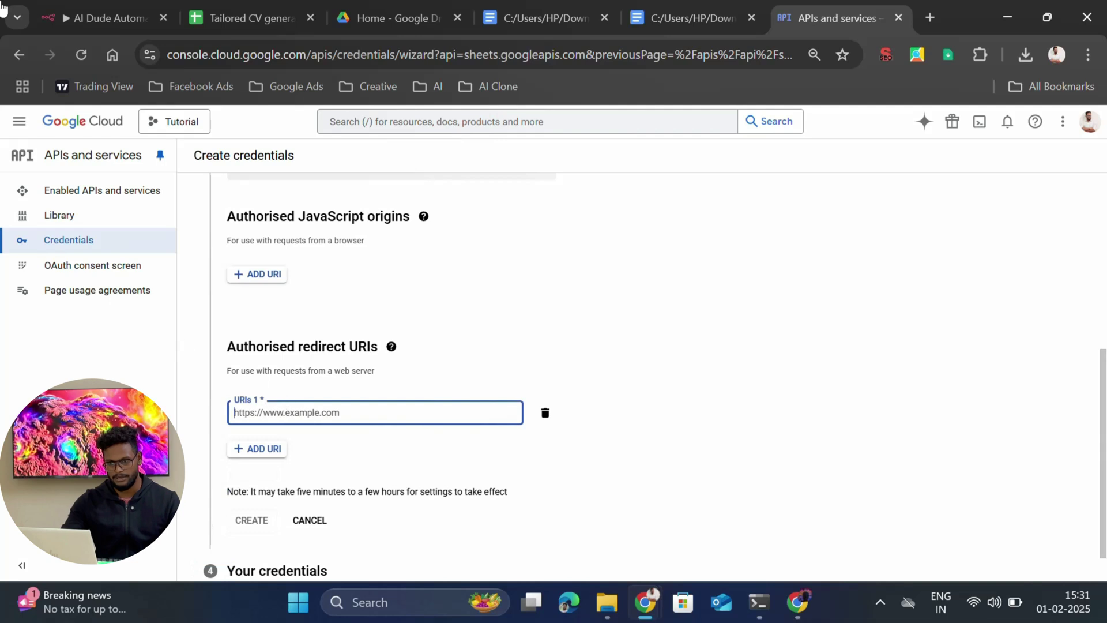
{"action": "left_click", "coordinate": [94, 17]}
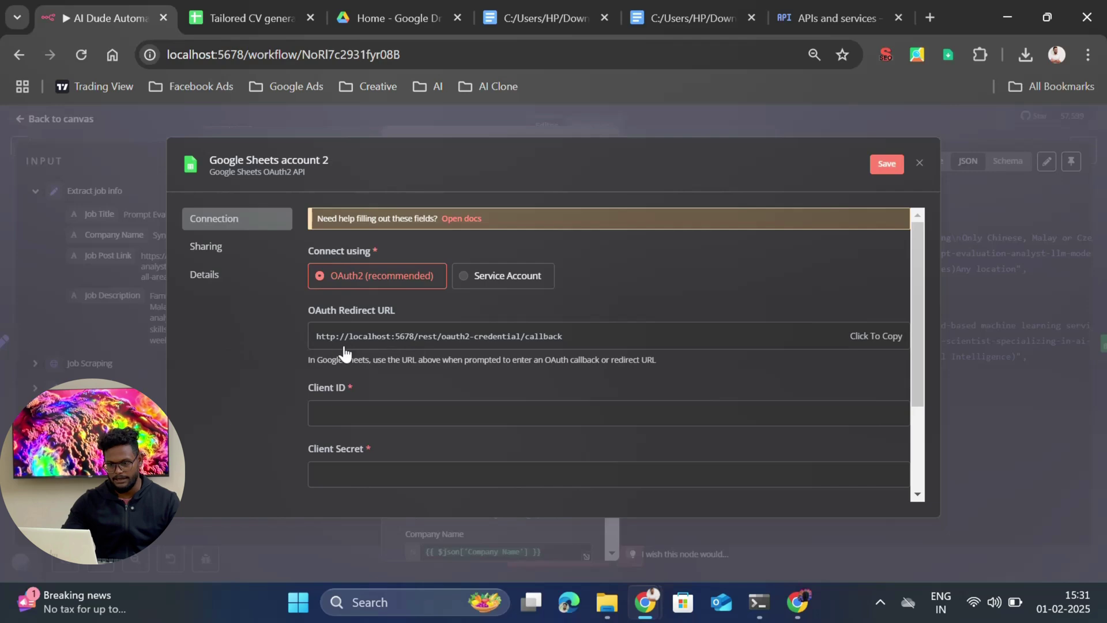
{"action": "left_click", "coordinate": [877, 342]}
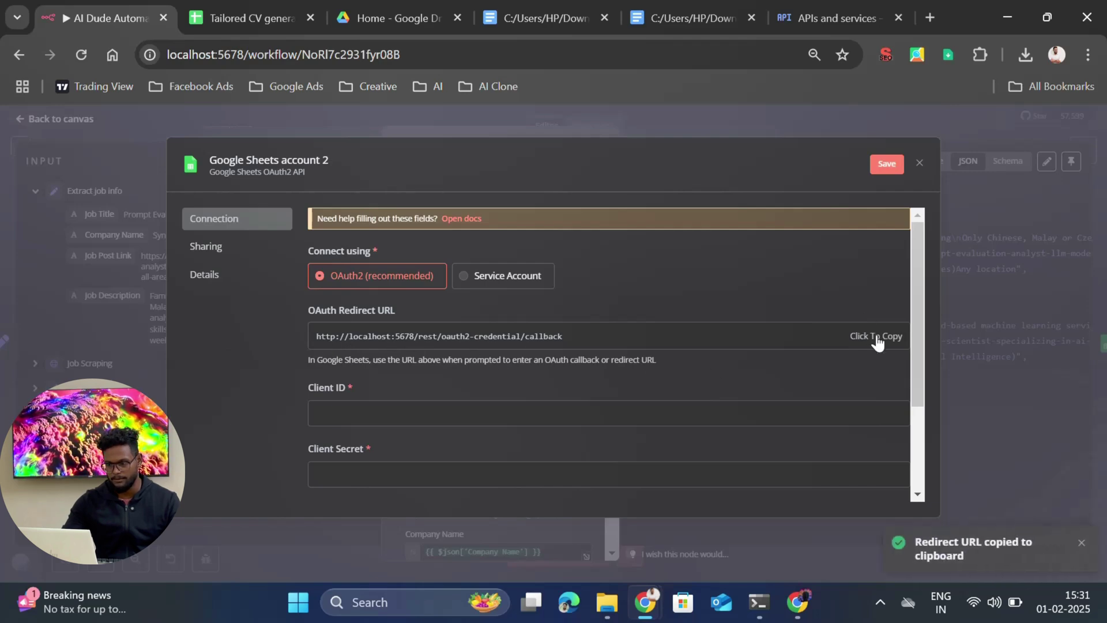
{"action": "key", "text": "ctrl+shift+Tab"}
{"action": "left_click", "coordinate": [276, 410]}
{"action": "key", "text": "ctrl+v"}
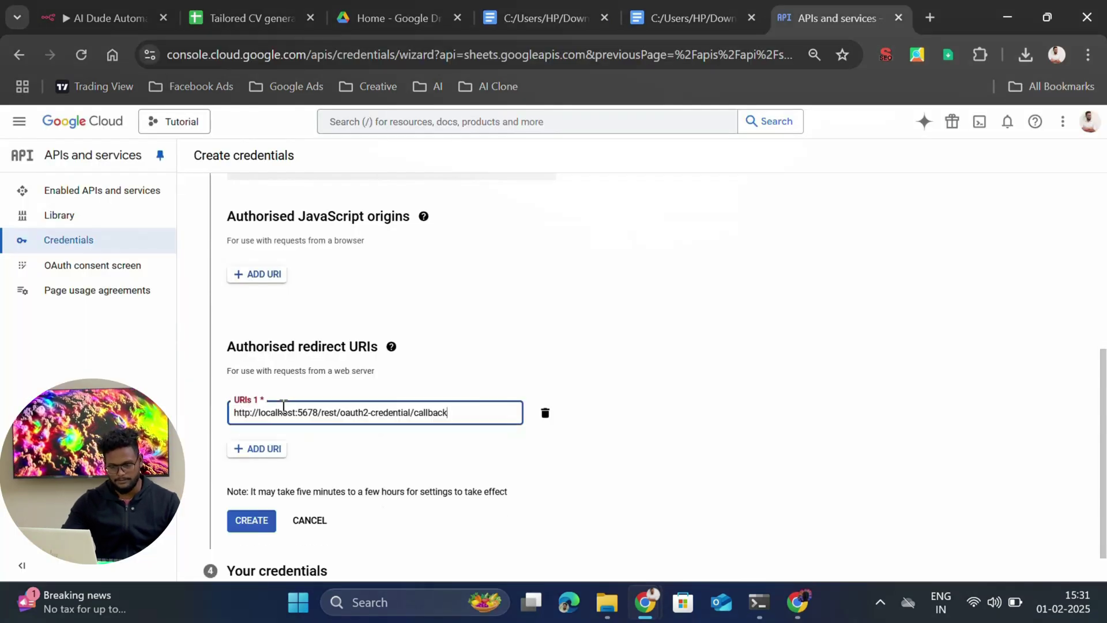
{"action": "scroll", "coordinate": [288, 452], "scroll_direction": "down", "scroll_amount": 1}
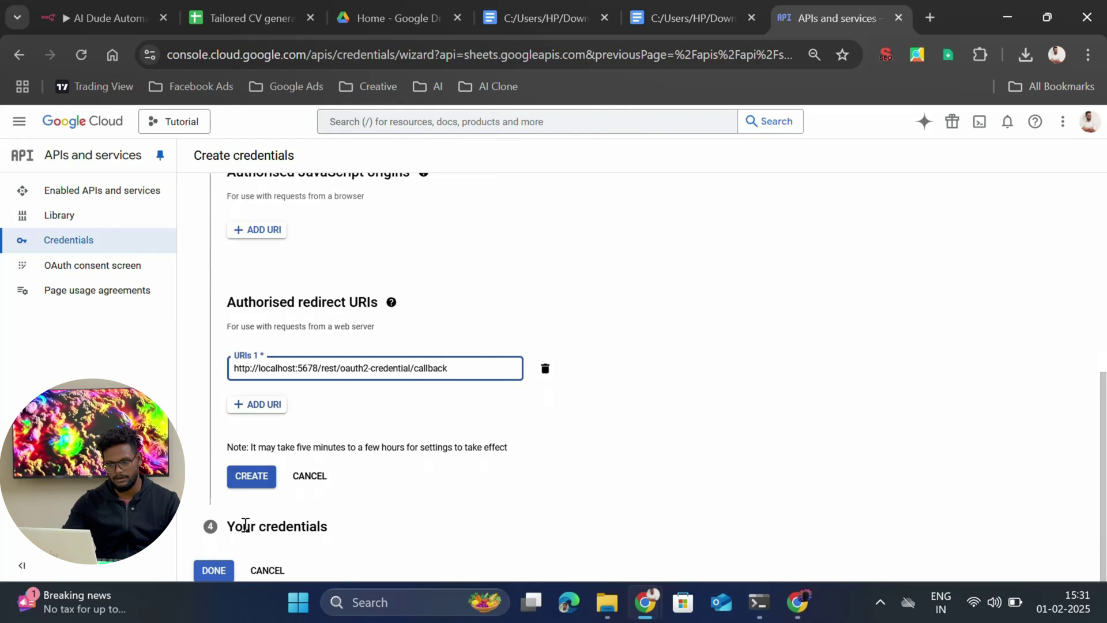
Create the OAuth web client and copy its client ID into the Client ID field of n8n's Google Sheets account 2 credential
{"action": "left_click", "coordinate": [258, 476]}
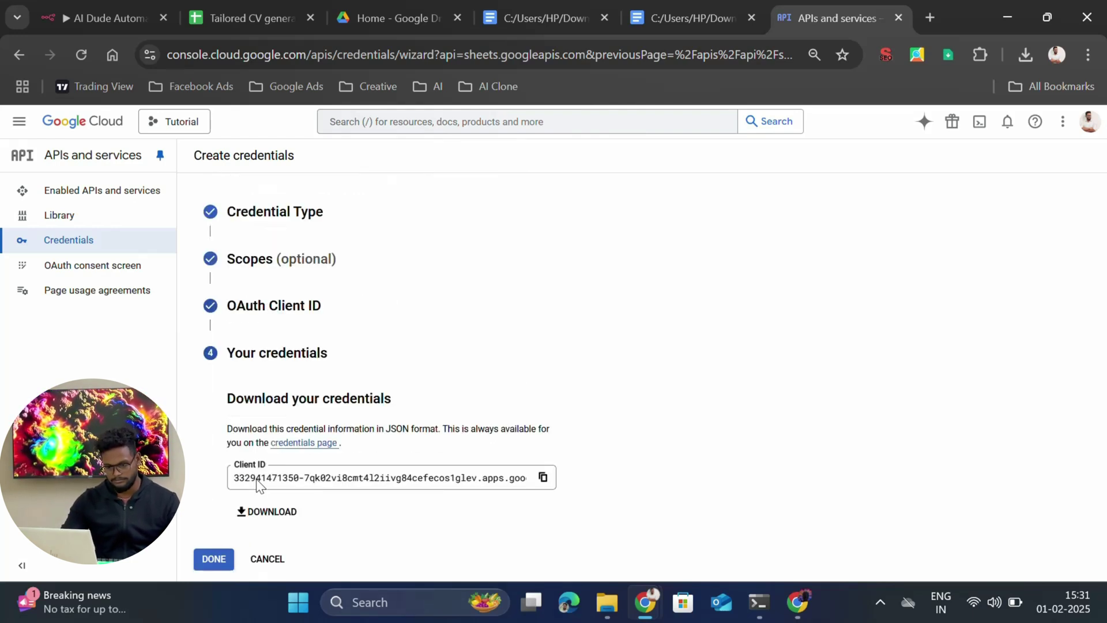
{"action": "left_click", "coordinate": [541, 479]}
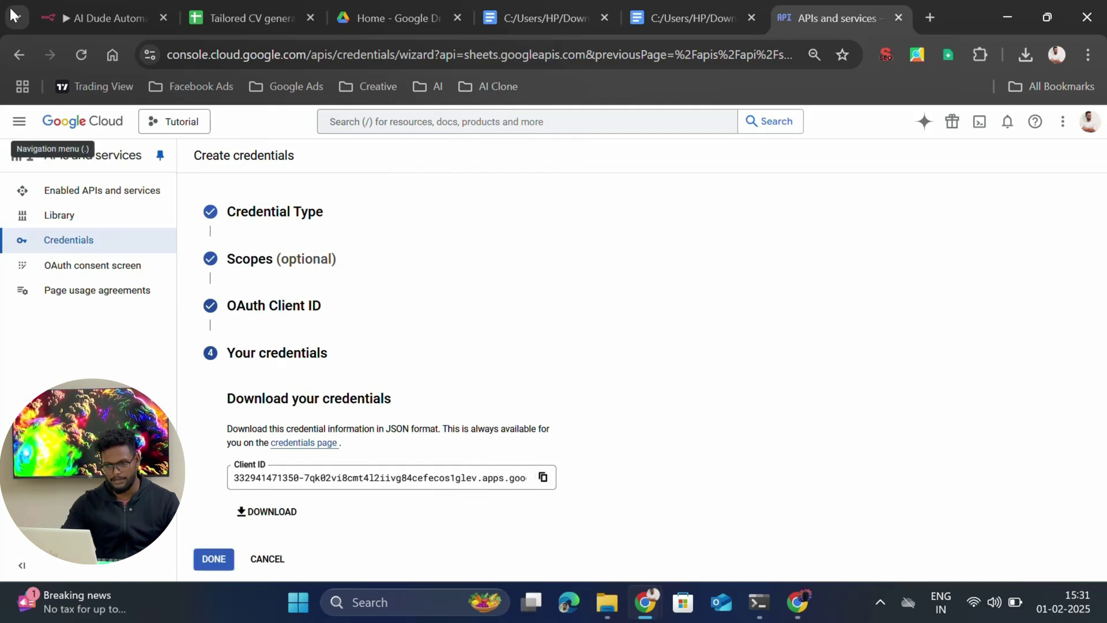
{"action": "left_click", "coordinate": [104, 18]}
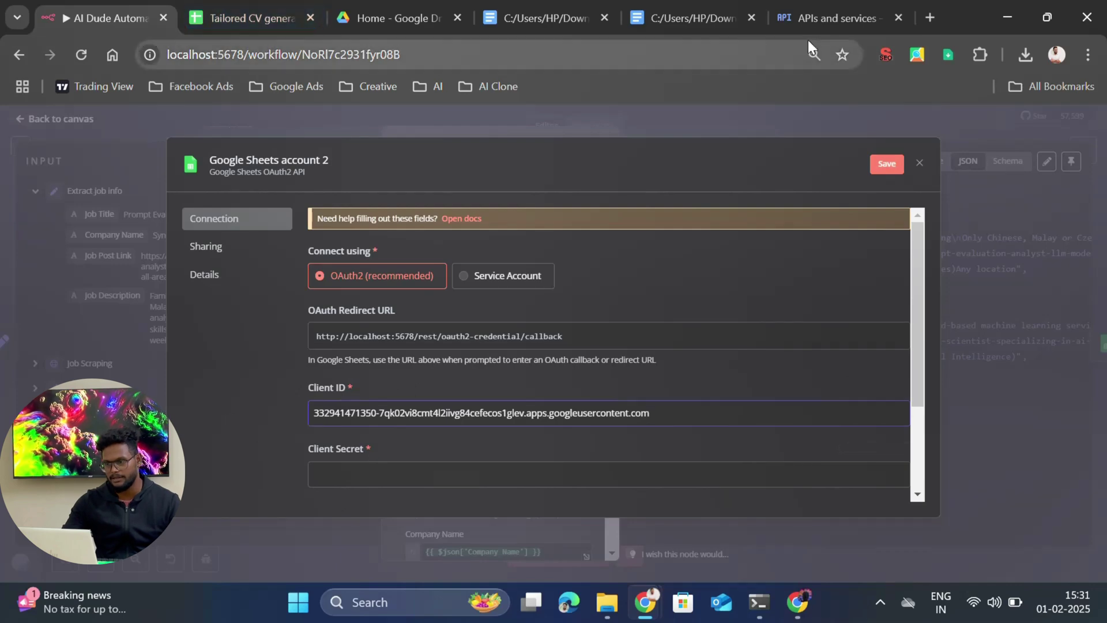
Finish the Google Cloud credentials wizard, copy Web client 1's client secret and paste it into the Client Secret field of n8n's Google Sheets credential
{"action": "left_click", "coordinate": [810, 18]}
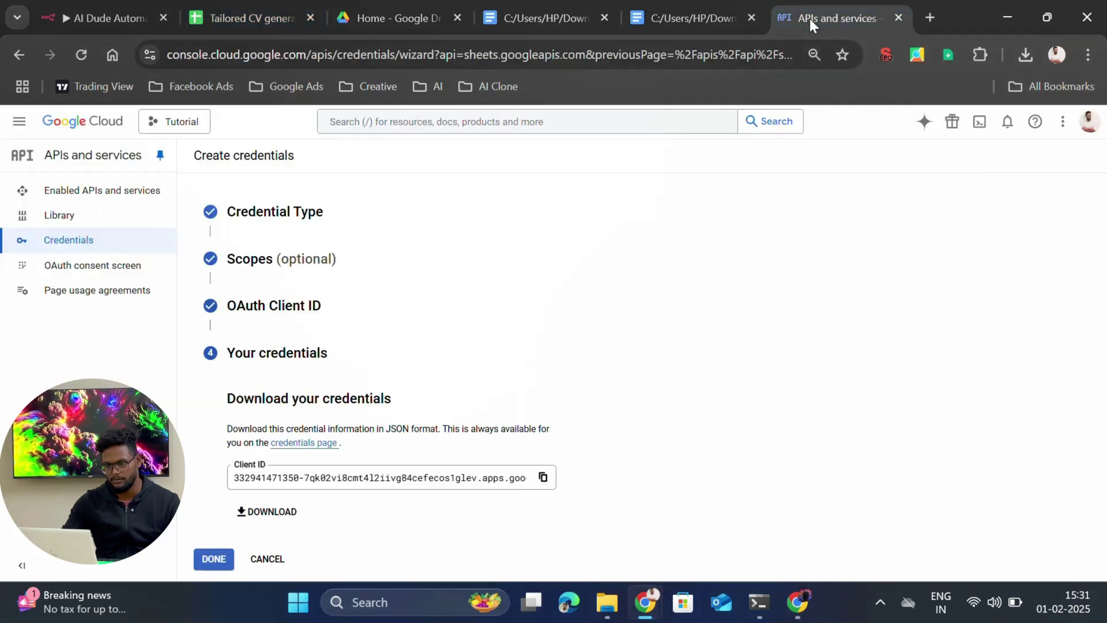
{"action": "left_click", "coordinate": [213, 559]}
{"action": "left_click", "coordinate": [96, 250]}
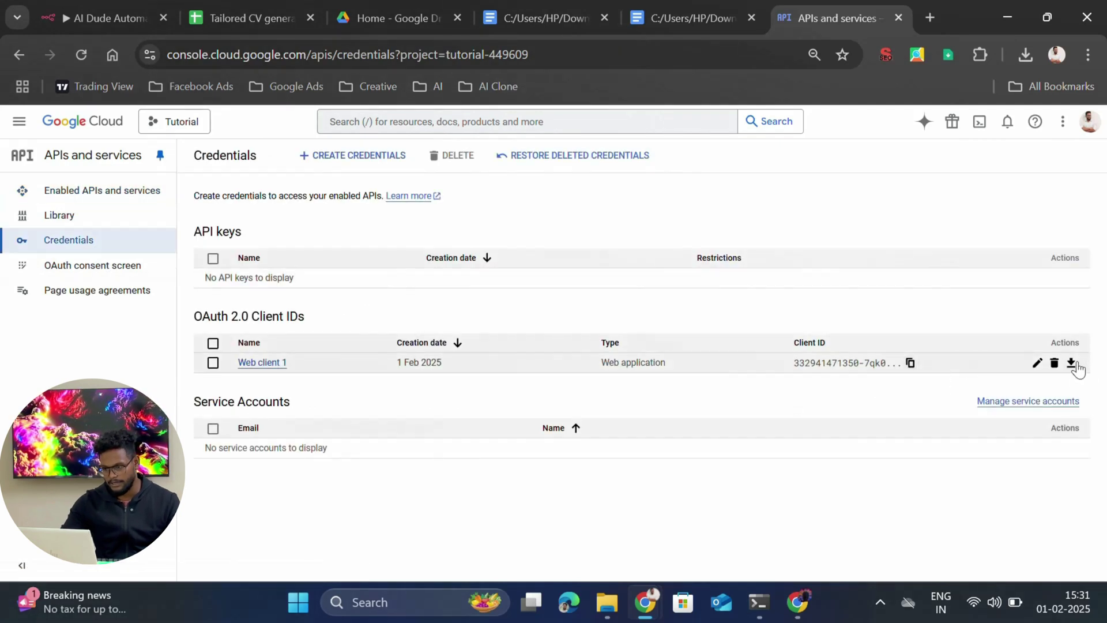
{"action": "left_click", "coordinate": [1037, 363]}
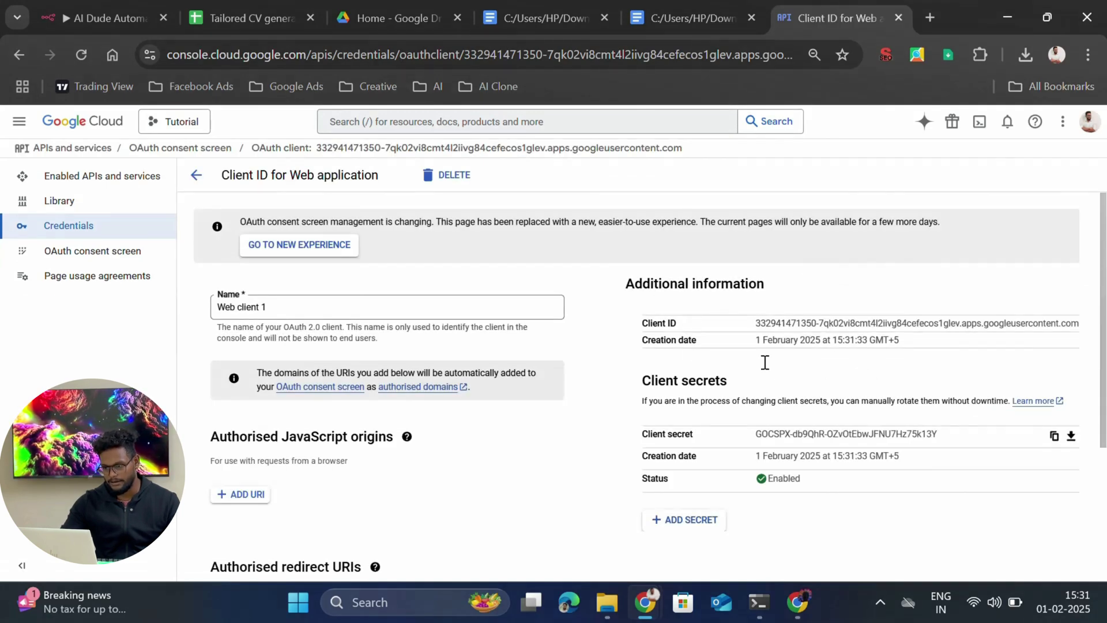
{"action": "left_click", "coordinate": [1055, 436]}
{"action": "key", "text": "alt+Tab"}
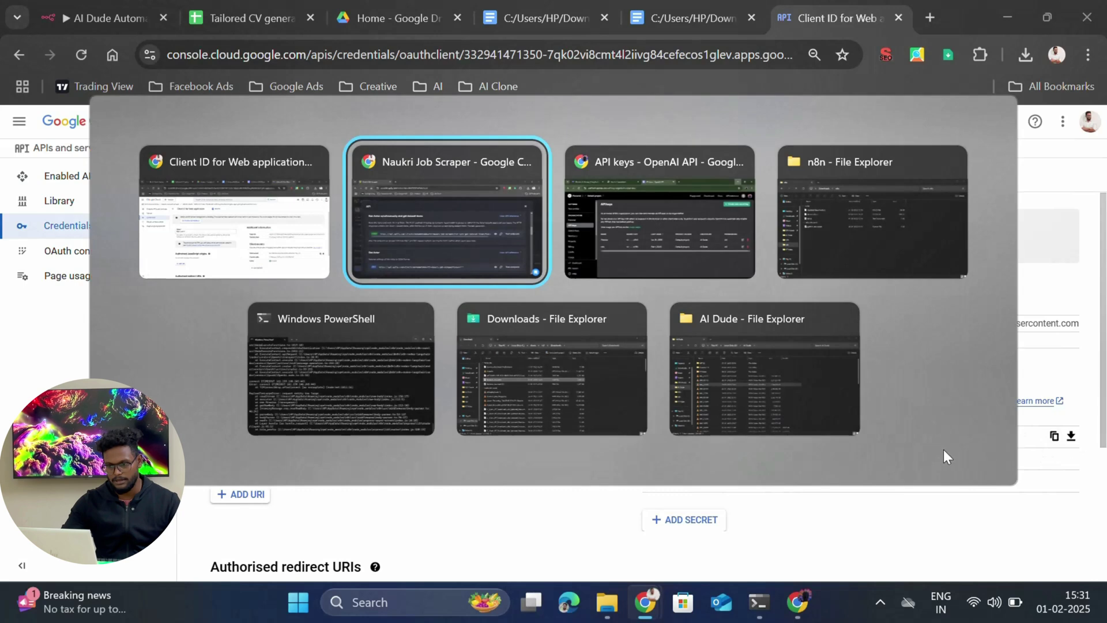
{"action": "left_click", "coordinate": [245, 230]}
{"action": "left_click", "coordinate": [85, 19]}
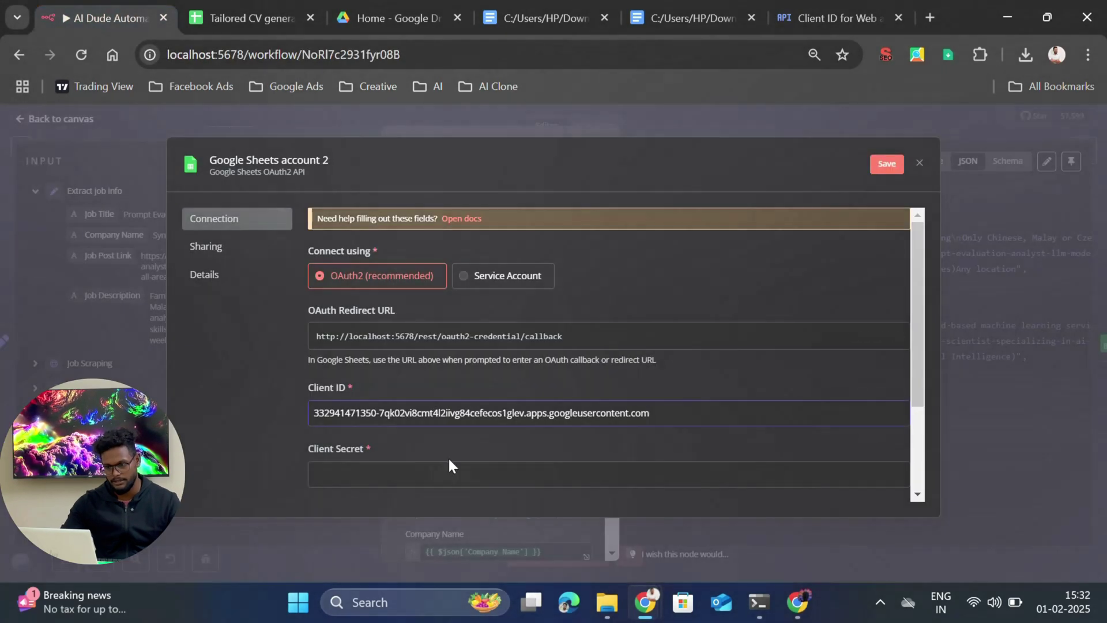
{"action": "left_click", "coordinate": [392, 476]}
{"action": "key", "text": "ctrl+v"}
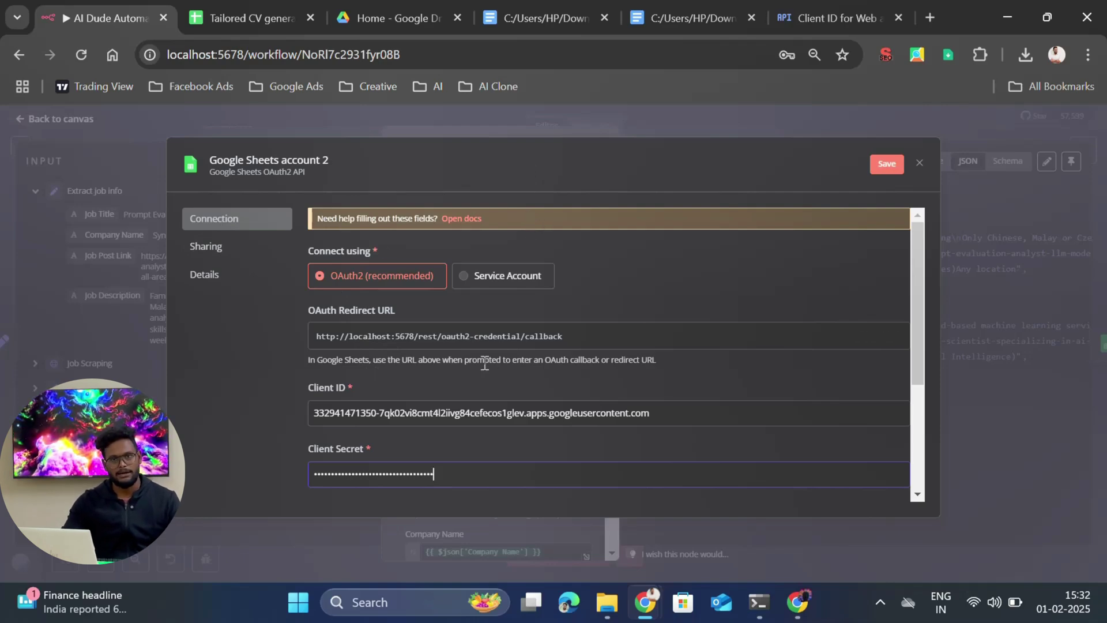
Discard the unsaved Google Sheets account 2 credential and keep Google Sheets account as the Update the job details node's credential
{"action": "scroll", "coordinate": [513, 352], "scroll_direction": "down", "scroll_amount": 3}
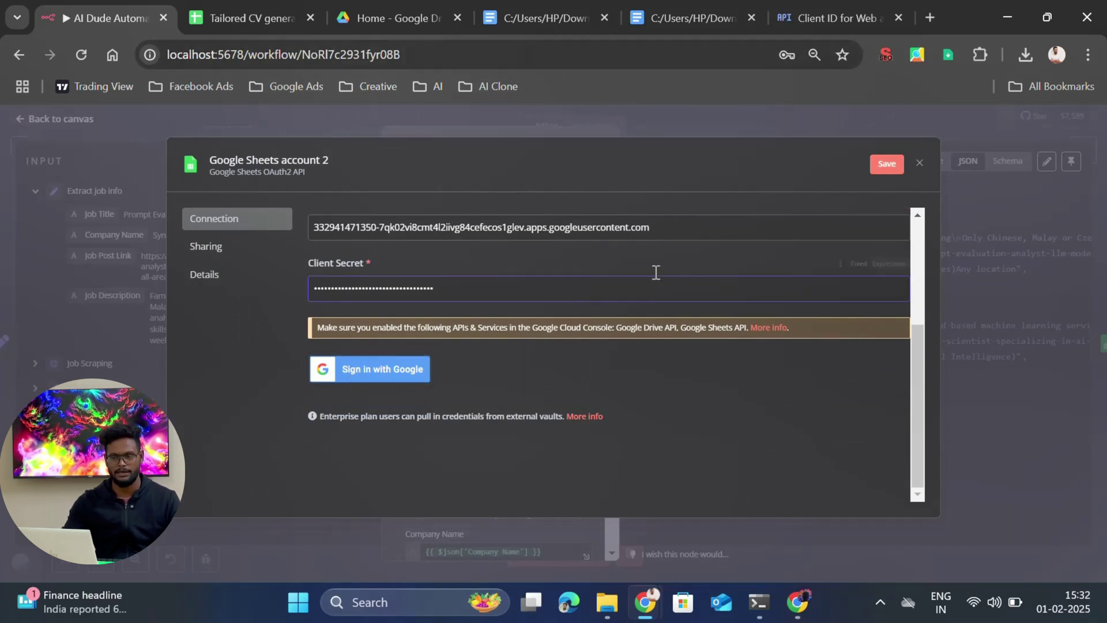
{"action": "left_click", "coordinate": [919, 164]}
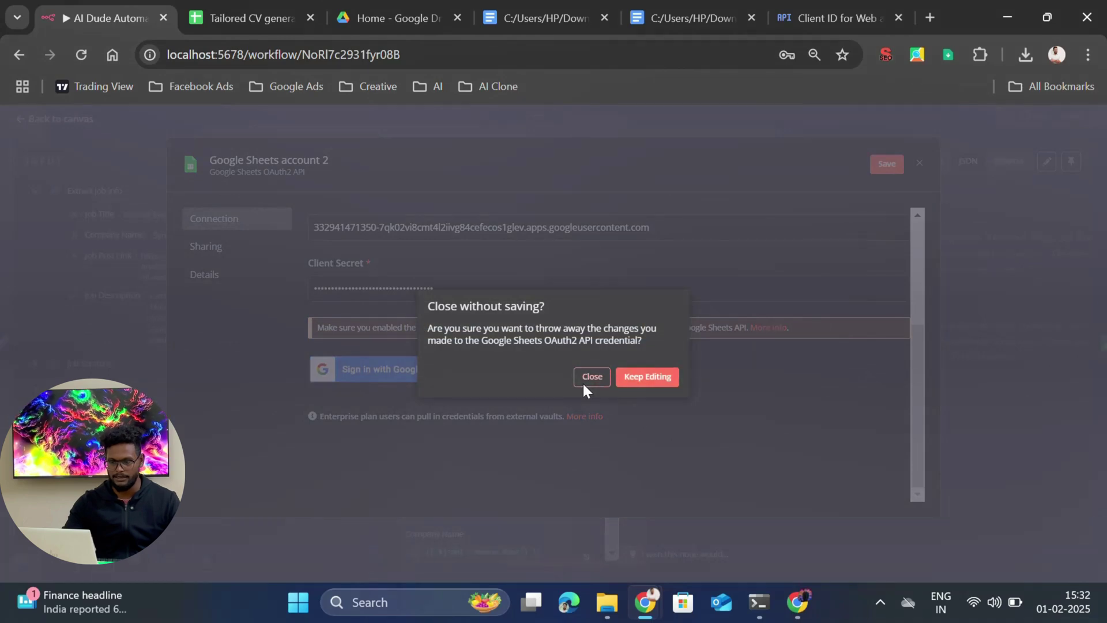
{"action": "left_click", "coordinate": [588, 381]}
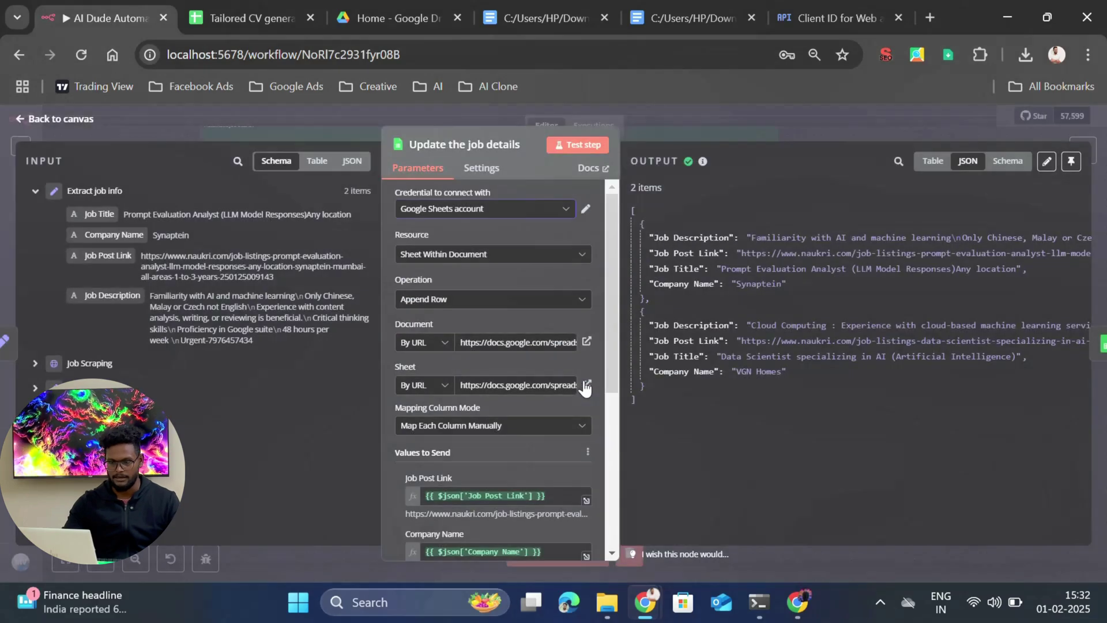
{"action": "left_click", "coordinate": [520, 212]}
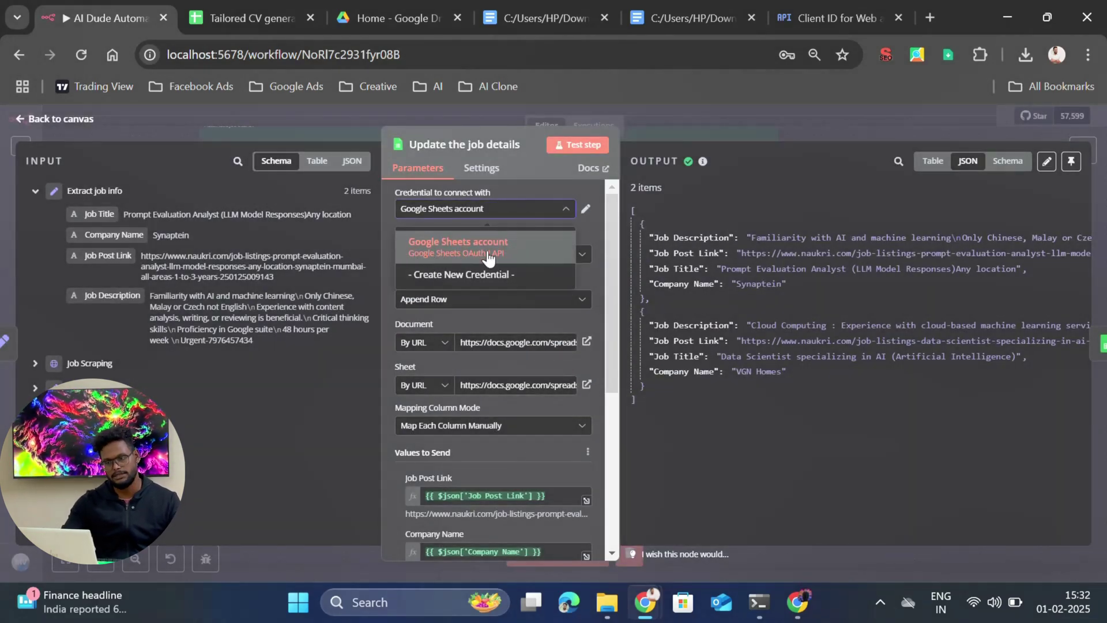
{"action": "left_click", "coordinate": [597, 231]}
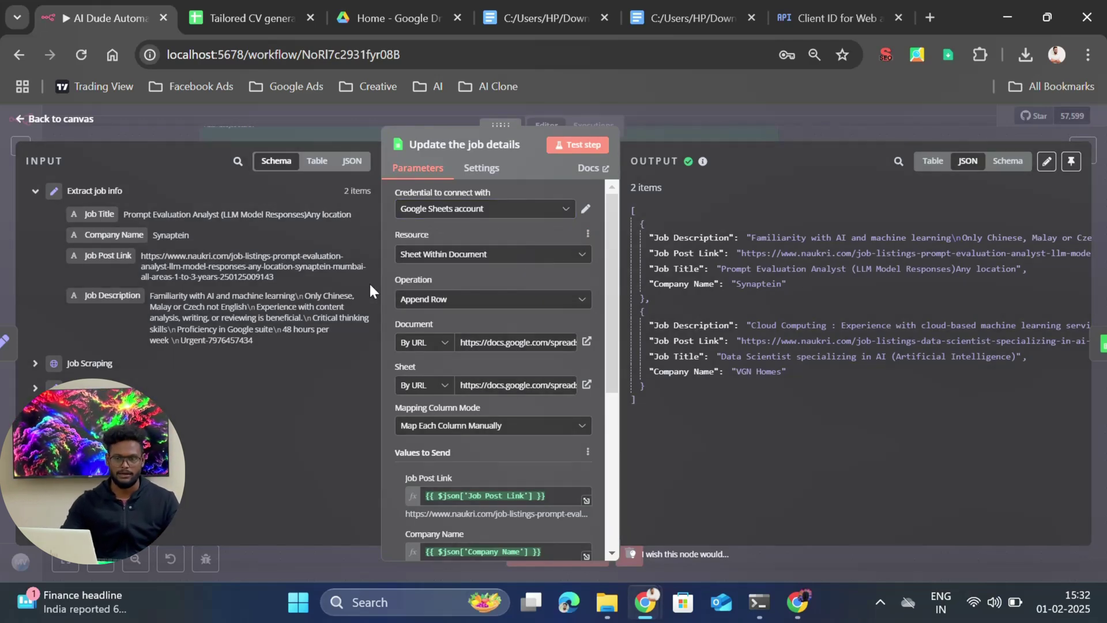
Review the Update the job details node's Append Row operation, its target spreadsheet, and the job fields in its input and output
{"action": "left_click", "coordinate": [459, 307]}
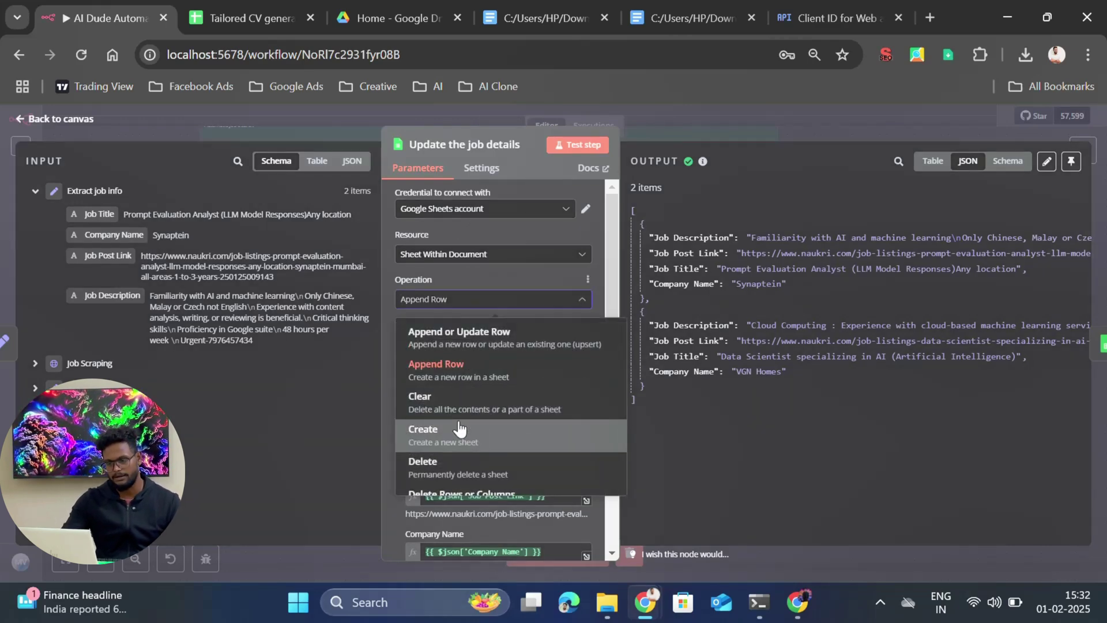
{"action": "left_click", "coordinate": [461, 383]}
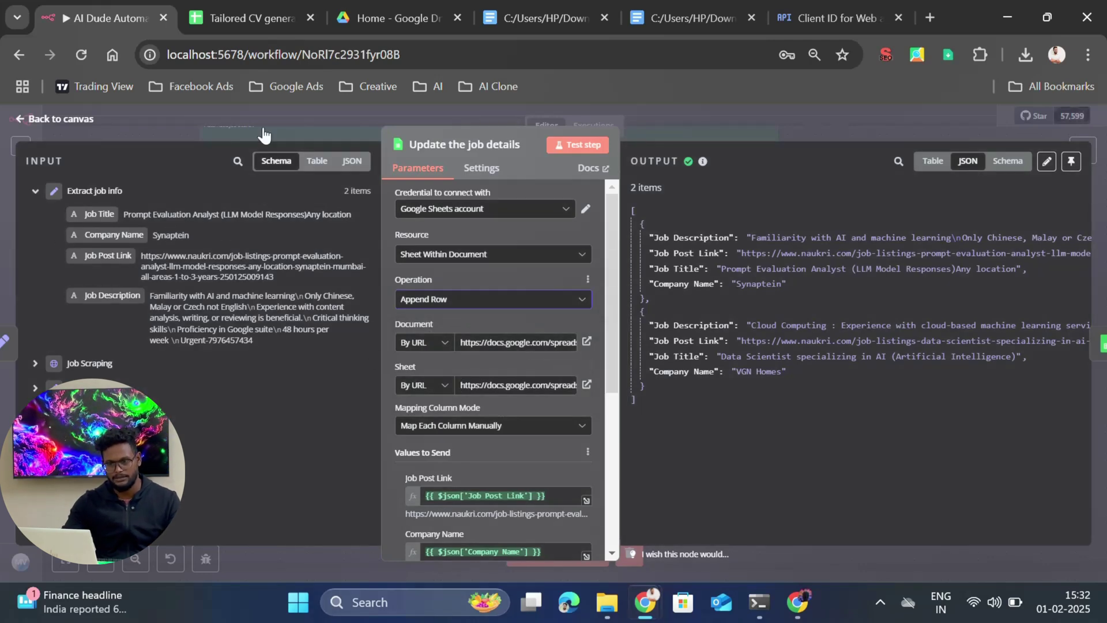
{"action": "left_click", "coordinate": [233, 7]}
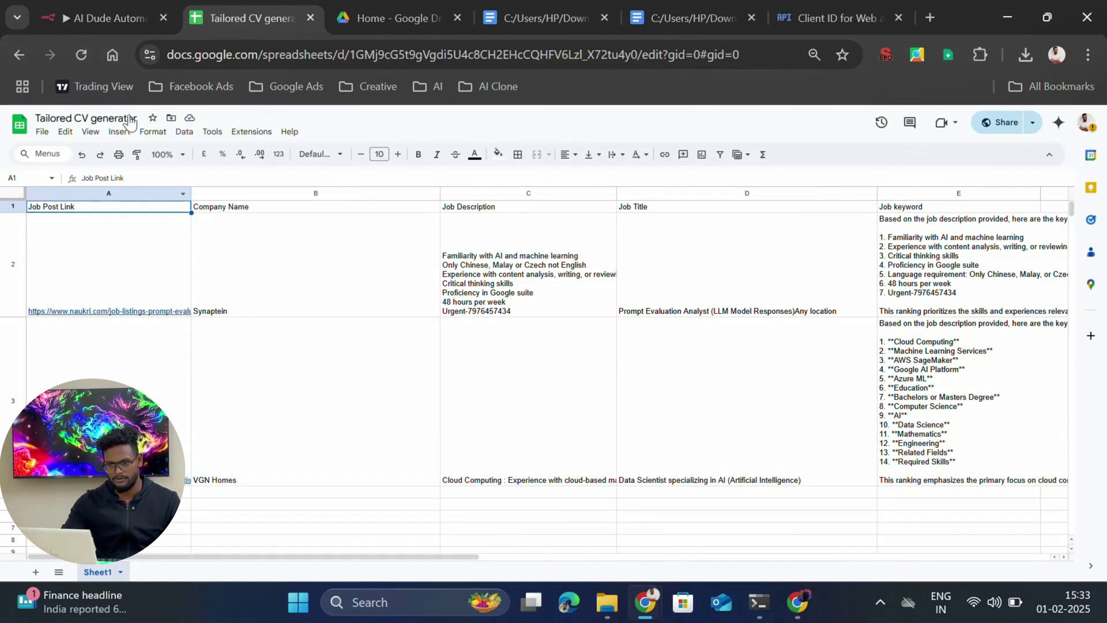
{"action": "left_click", "coordinate": [94, 9]}
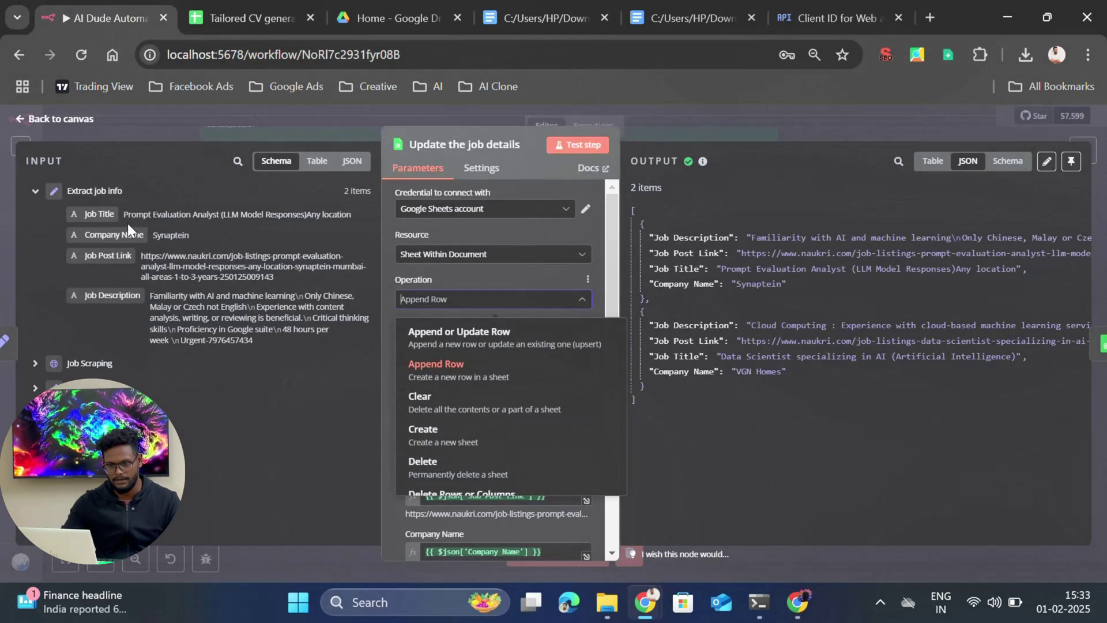
{"action": "left_click_drag", "start_coordinate": [126, 218], "coordinate": [272, 229]}
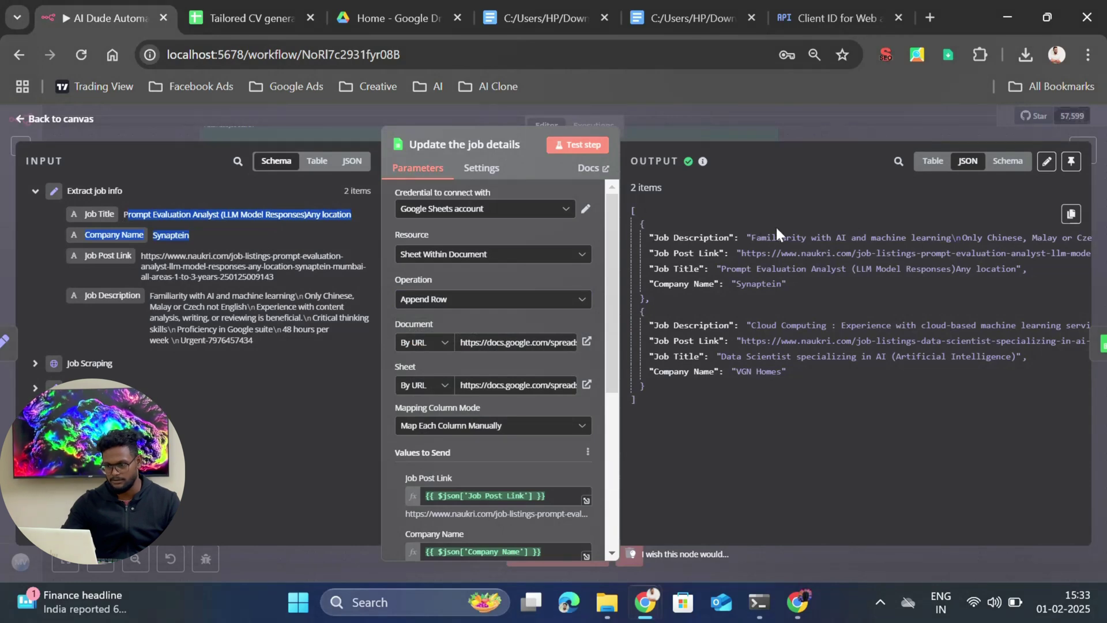
{"action": "left_click_drag", "start_coordinate": [748, 237], "coordinate": [895, 260]}
{"action": "left_click_drag", "start_coordinate": [650, 237], "coordinate": [899, 266]}
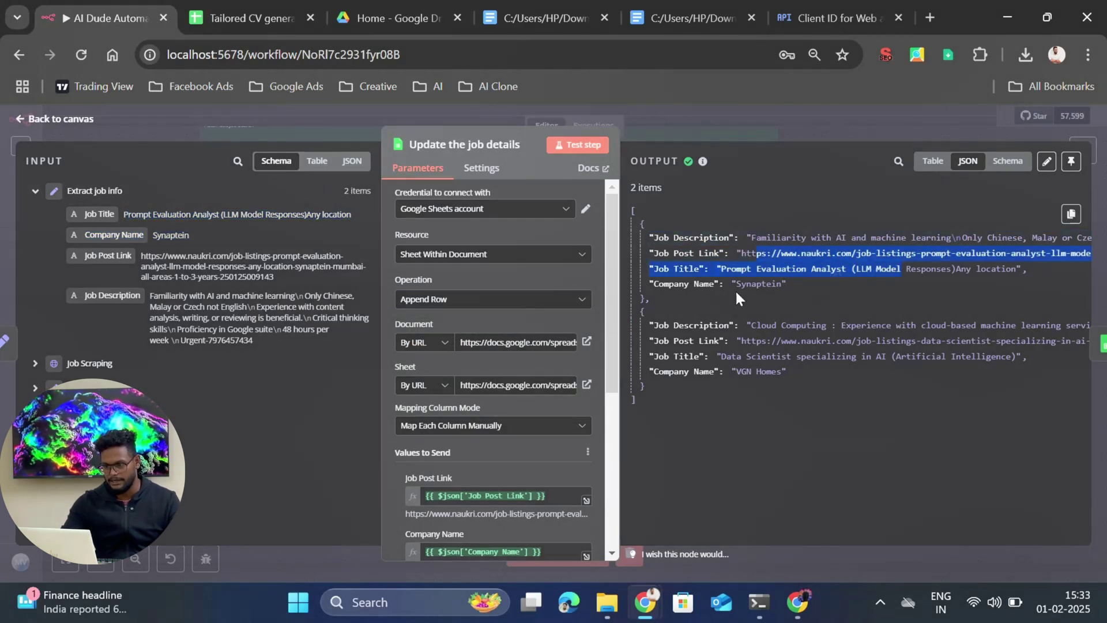
{"action": "left_click", "coordinate": [763, 286]}
{"action": "left_click", "coordinate": [768, 124]}
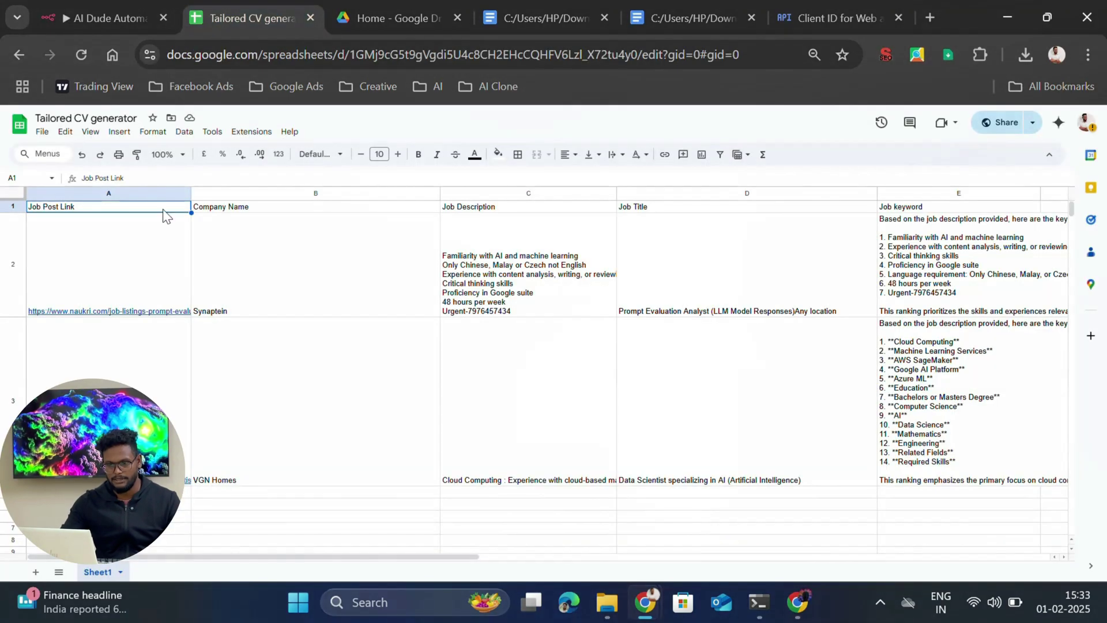
Clear the existing job entries in cells A2:E3 of the Tailored CV generator sheet
{"action": "left_click", "coordinate": [213, 20]}
{"action": "left_click", "coordinate": [137, 265]}
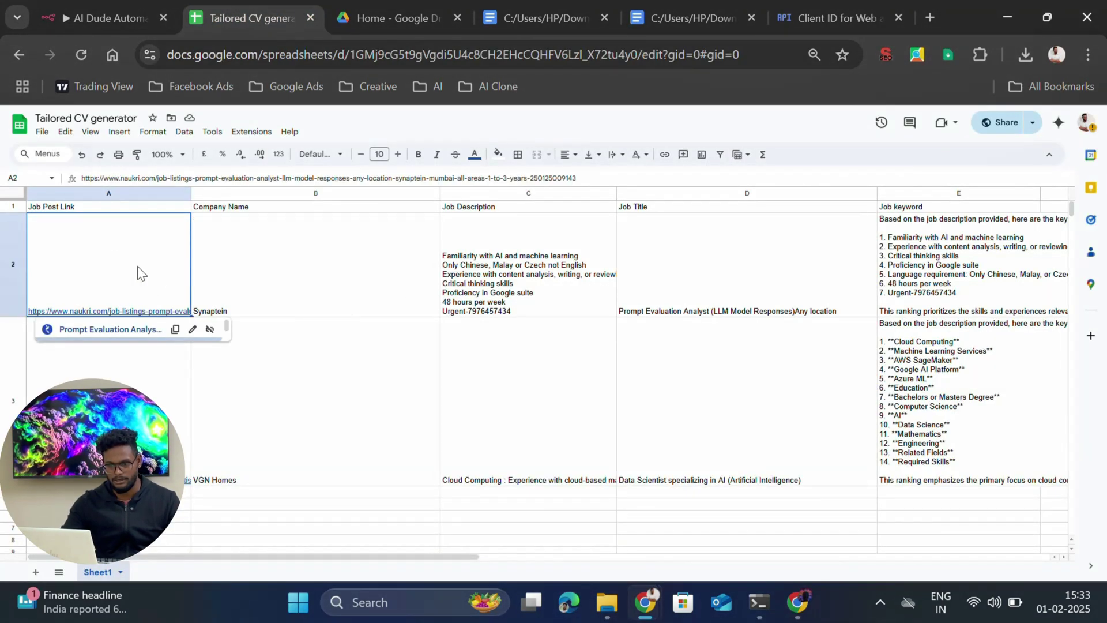
{"action": "key", "text": "shift+Right"}
{"action": "key", "text": "shift+Right"}
{"action": "key", "text": "shift+Right"}
{"action": "key", "text": "shift+Right"}
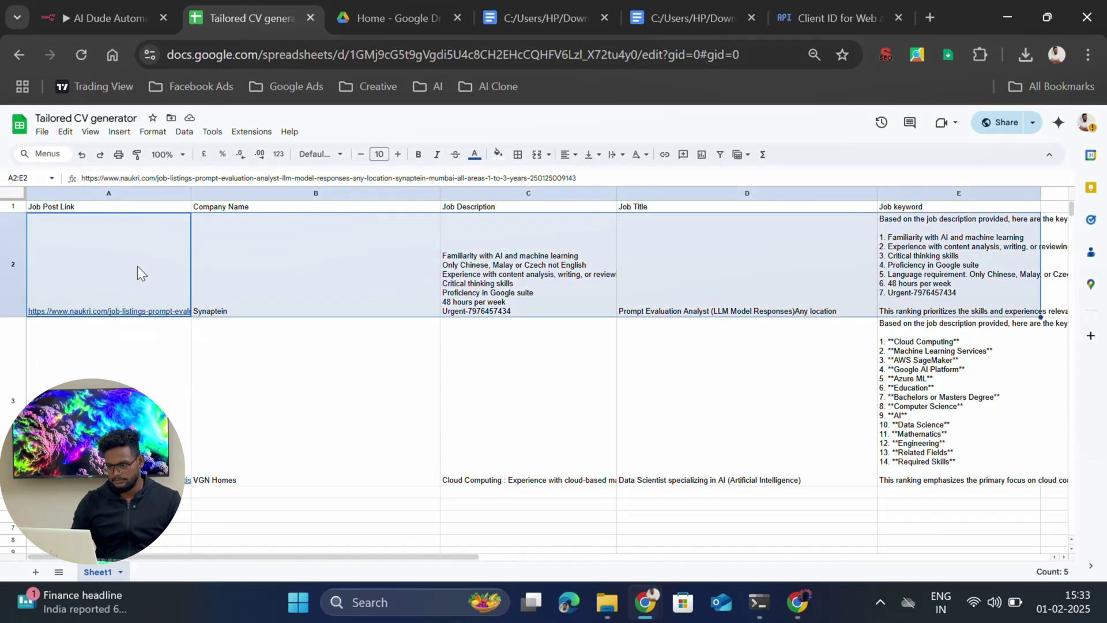
{"action": "key", "text": "shift+Down"}
{"action": "key", "text": "Delete"}
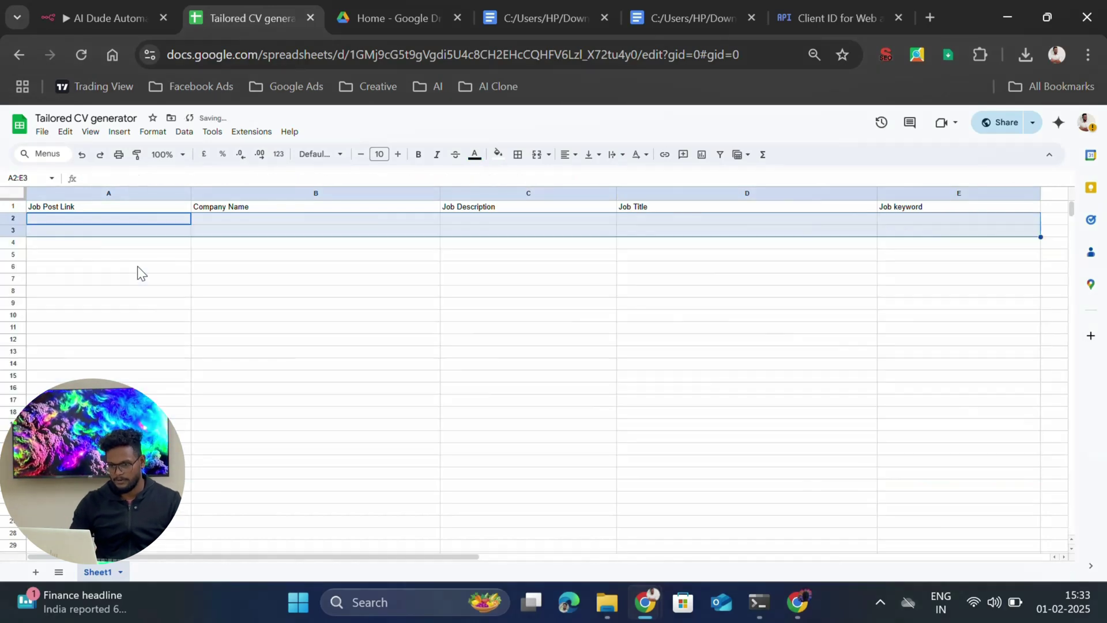
Run the Extract job info node in n8n and test the Update the job details node to append the jobs to the sheet
{"action": "left_click", "coordinate": [135, 19]}
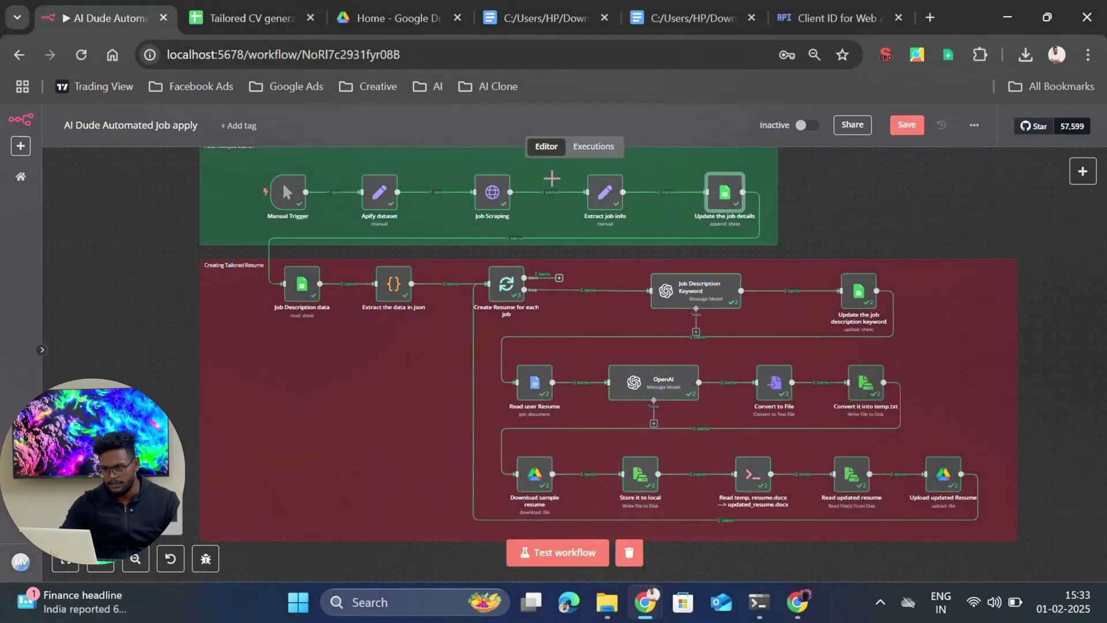
{"action": "left_click", "coordinate": [590, 166]}
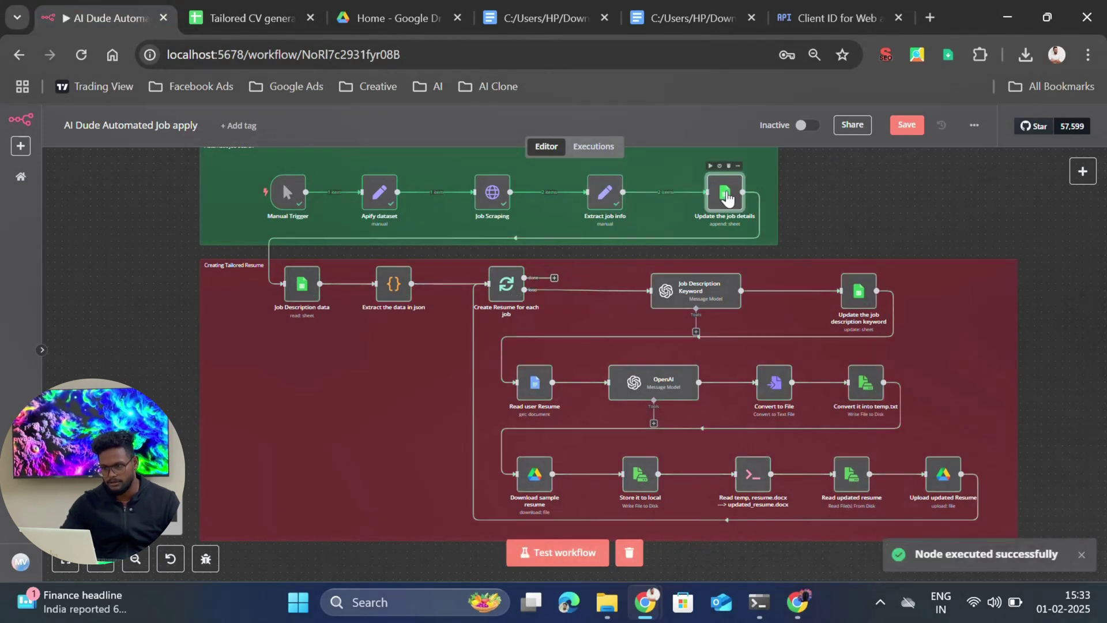
{"action": "double_click", "coordinate": [726, 195]}
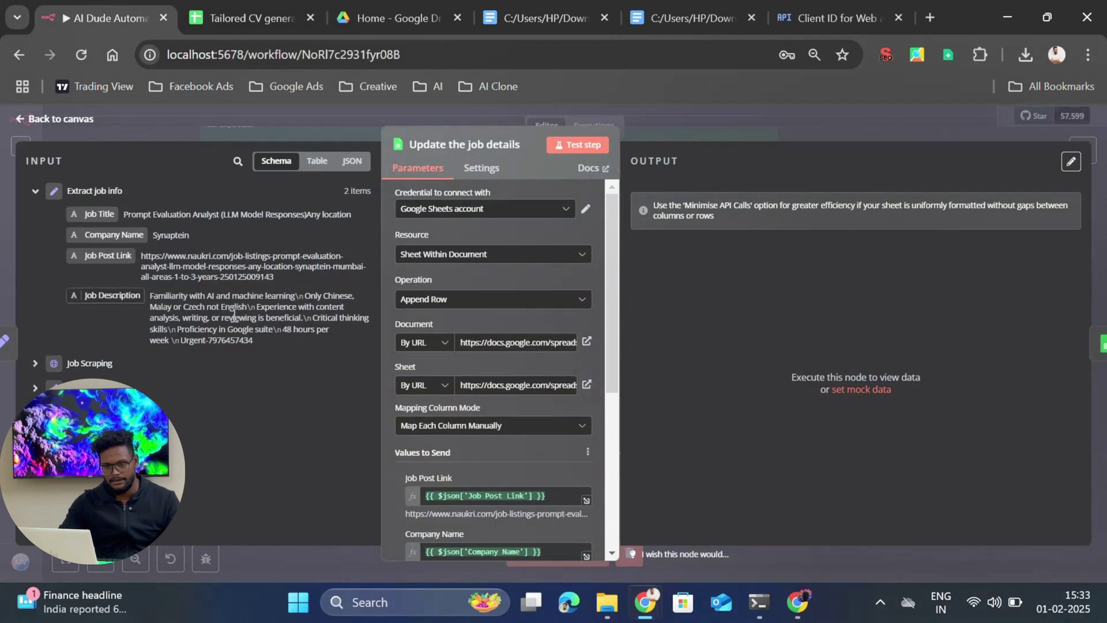
{"action": "left_click", "coordinate": [571, 151]}
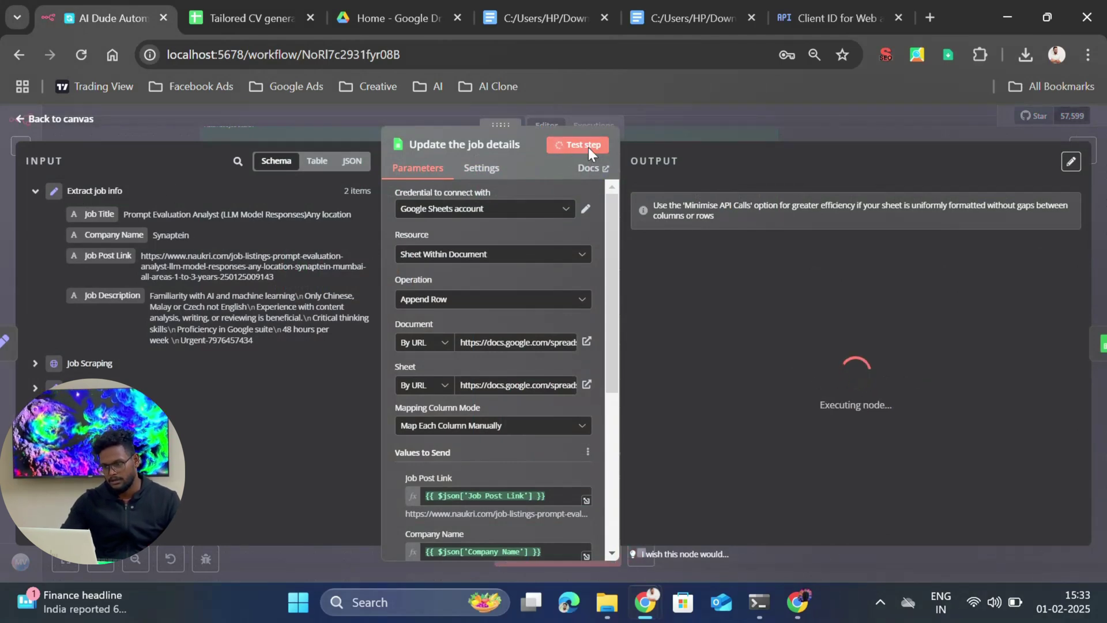
Examine the appended job rows in the Tailored CV generator sheet, including the Job Title and Job keyword columns
{"action": "left_click", "coordinate": [243, 15]}
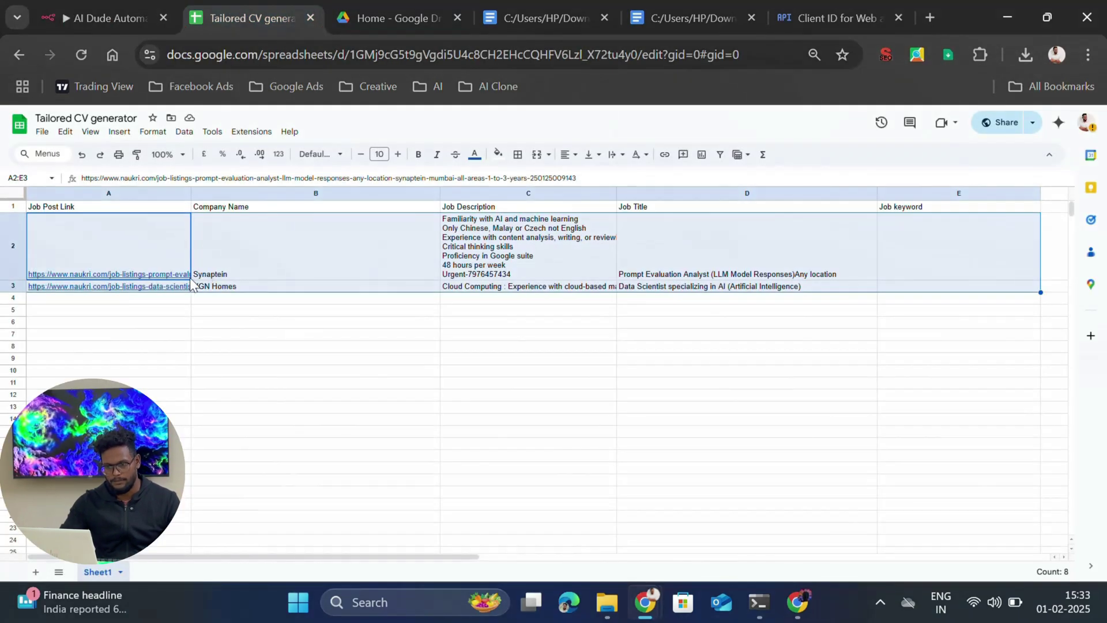
{"action": "left_click", "coordinate": [776, 248]}
{"action": "left_click", "coordinate": [809, 287]}
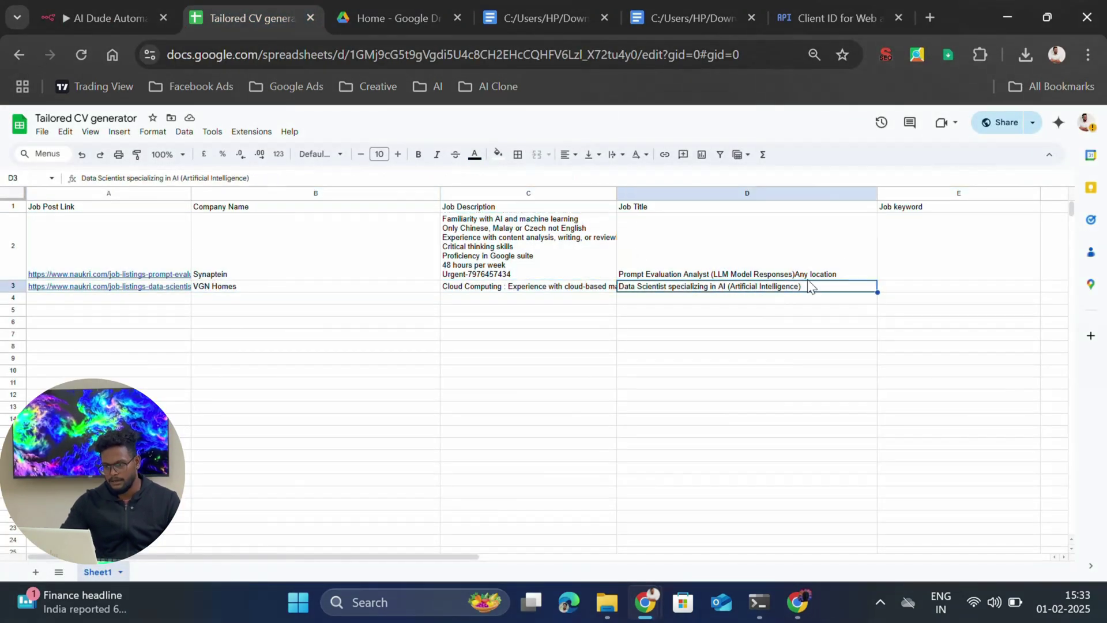
{"action": "left_click", "coordinate": [937, 245]}
{"action": "left_click", "coordinate": [936, 288]}
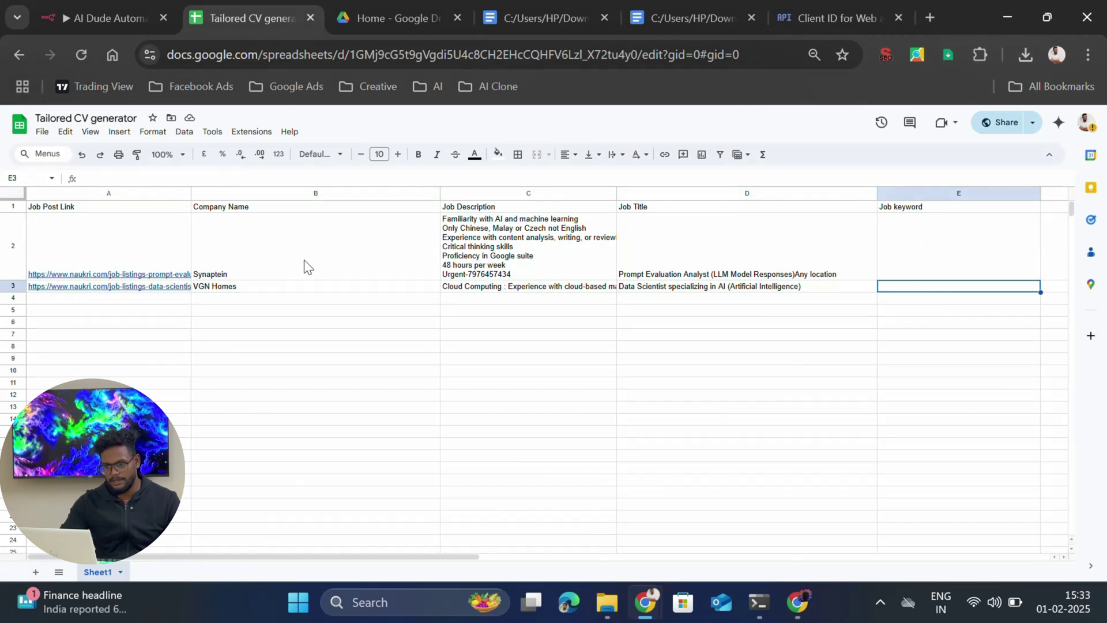
{"action": "key", "text": "ctrl+shift+Tab"}
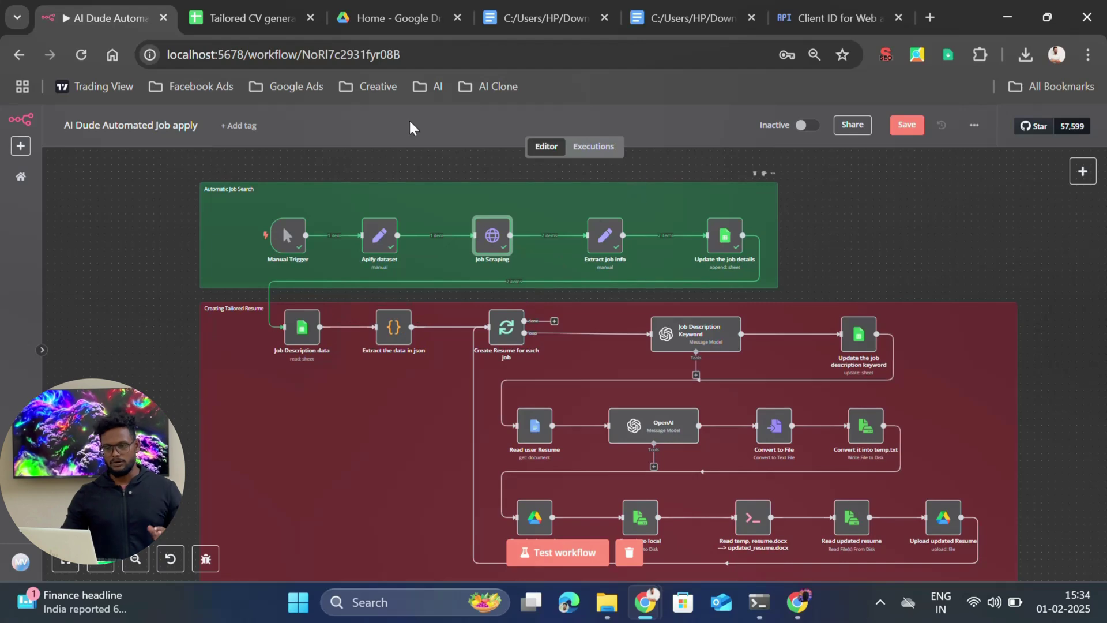
{"action": "left_click", "coordinate": [267, 25]}
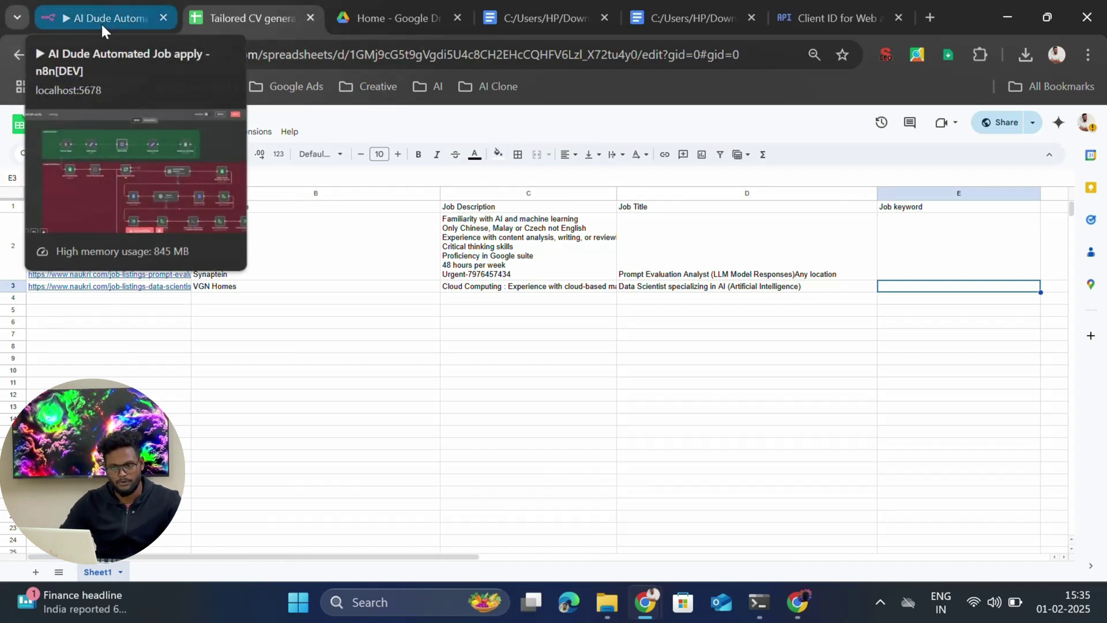
Switch back to n8n and test the Job Description data node with its operation set to Get Row(s)
{"action": "left_click", "coordinate": [101, 23]}
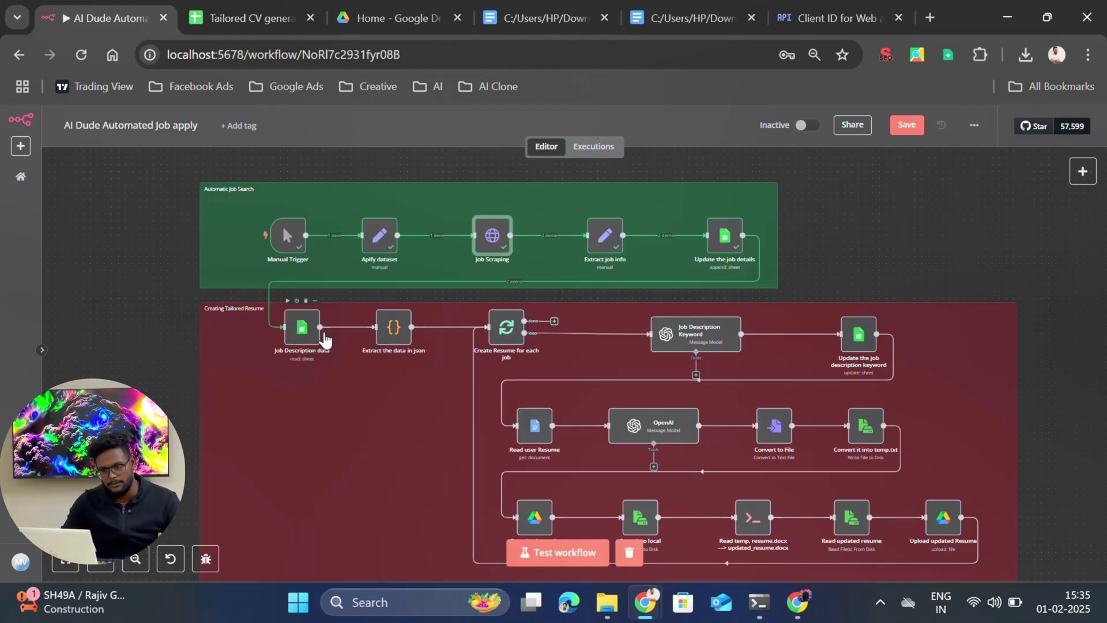
{"action": "left_click", "coordinate": [311, 343]}
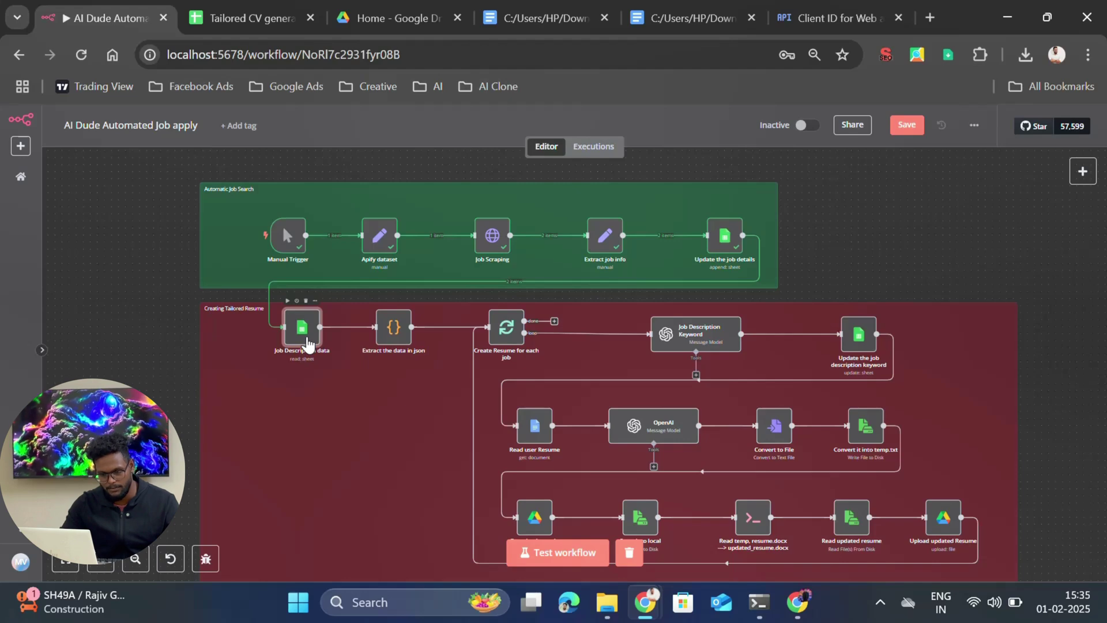
{"action": "double_click", "coordinate": [307, 345]}
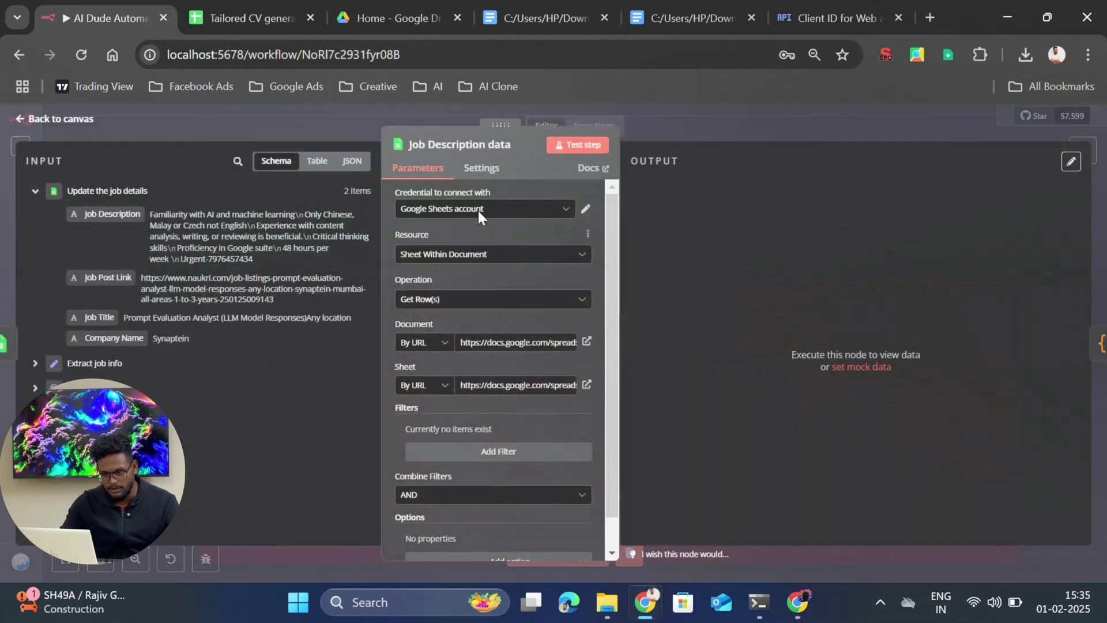
{"action": "left_click", "coordinate": [446, 299]}
{"action": "scroll", "coordinate": [476, 391], "scroll_direction": "up", "scroll_amount": 1}
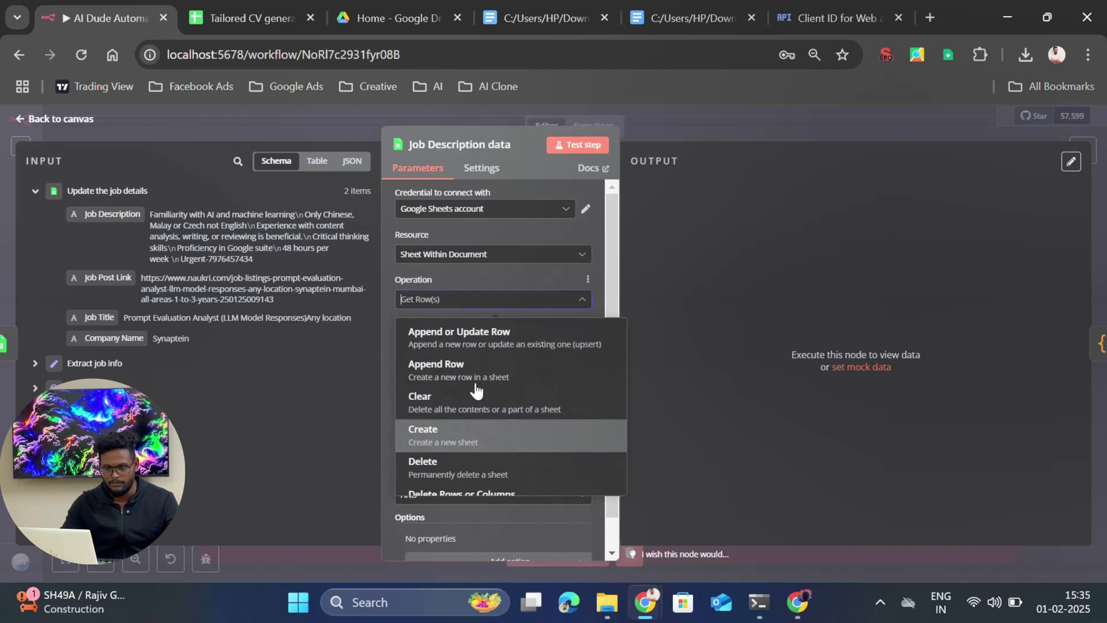
{"action": "scroll", "coordinate": [478, 369], "scroll_direction": "down", "scroll_amount": 2}
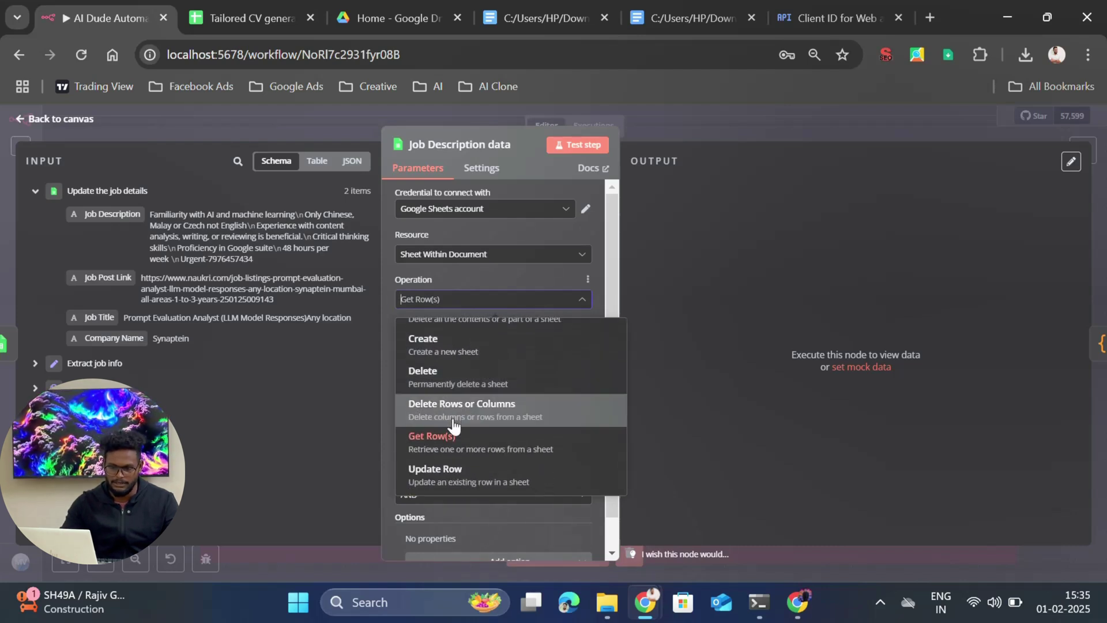
{"action": "left_click", "coordinate": [458, 456]}
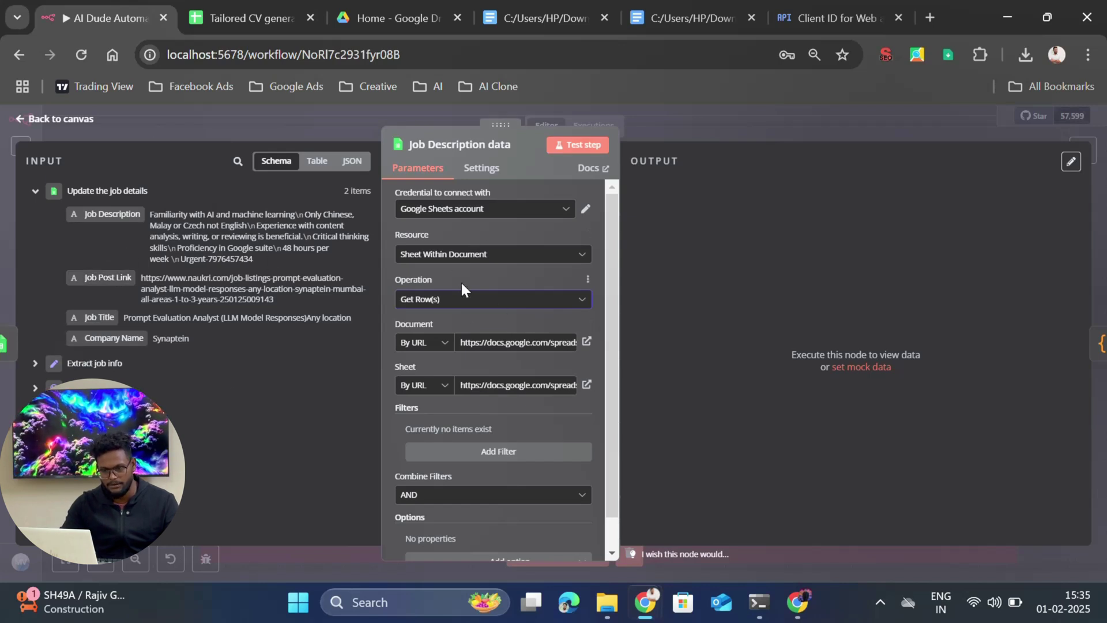
{"action": "left_click", "coordinate": [591, 155]}
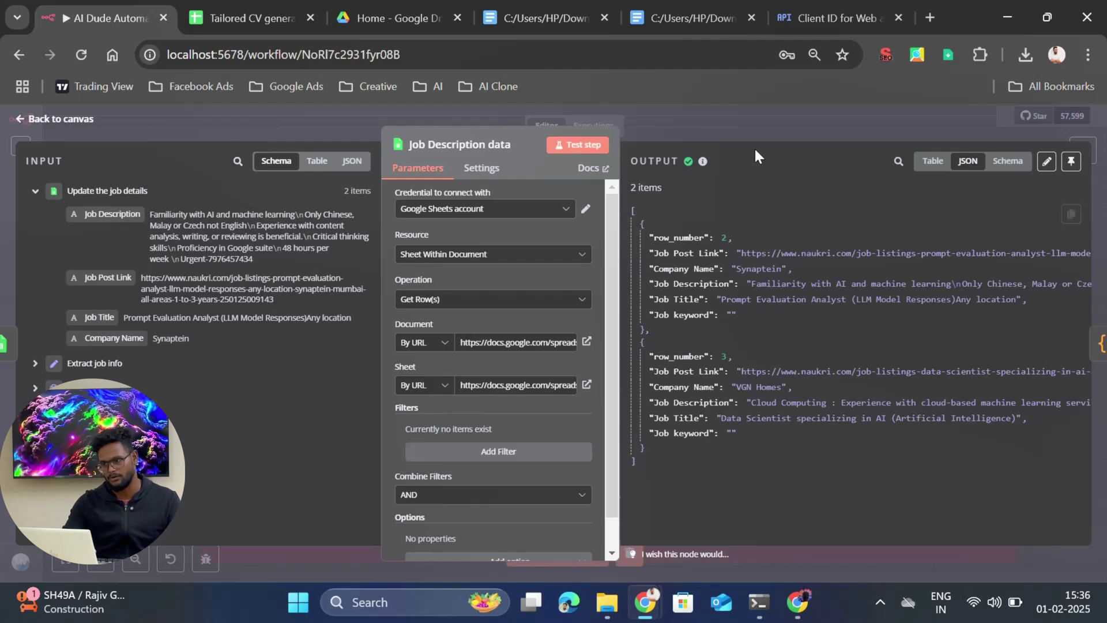
{"action": "left_click", "coordinate": [766, 126]}
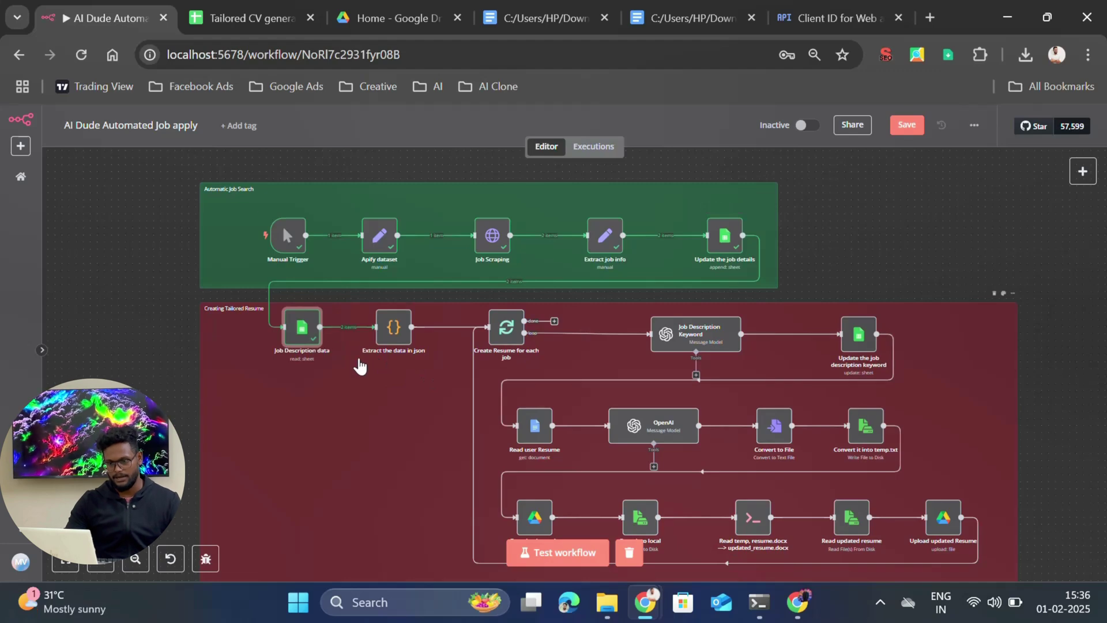
Review the JavaScript mapping in the Extract the data in json node and test the node
{"action": "double_click", "coordinate": [394, 326]}
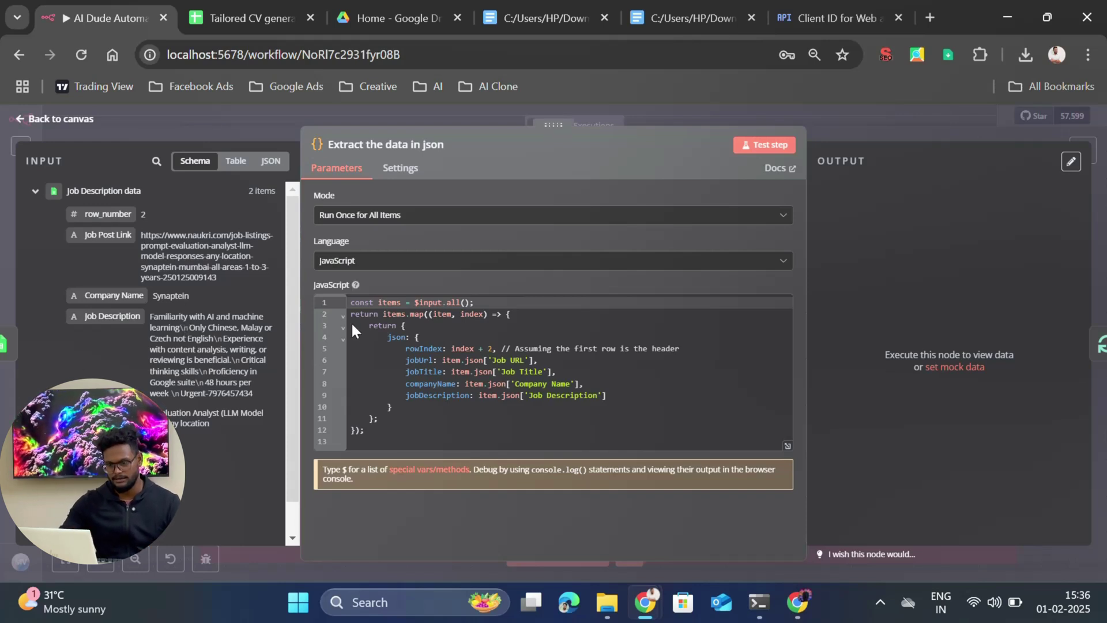
{"action": "left_click_drag", "start_coordinate": [354, 315], "coordinate": [410, 408]}
{"action": "left_click", "coordinate": [465, 363]}
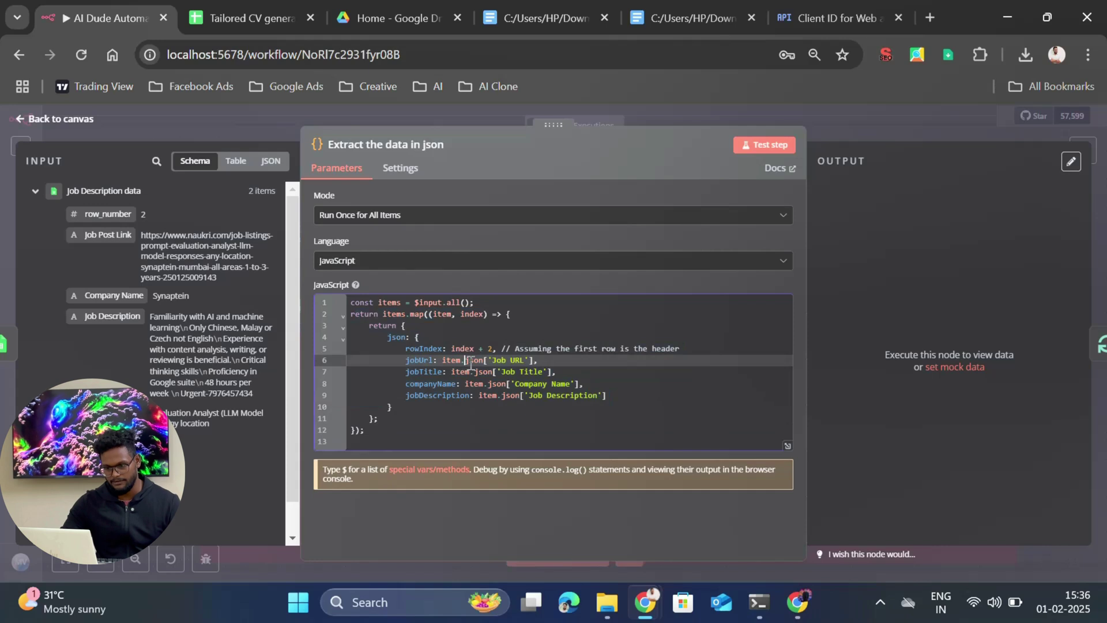
{"action": "left_click", "coordinate": [474, 314]}
{"action": "left_click_drag", "start_coordinate": [474, 313], "coordinate": [382, 292]}
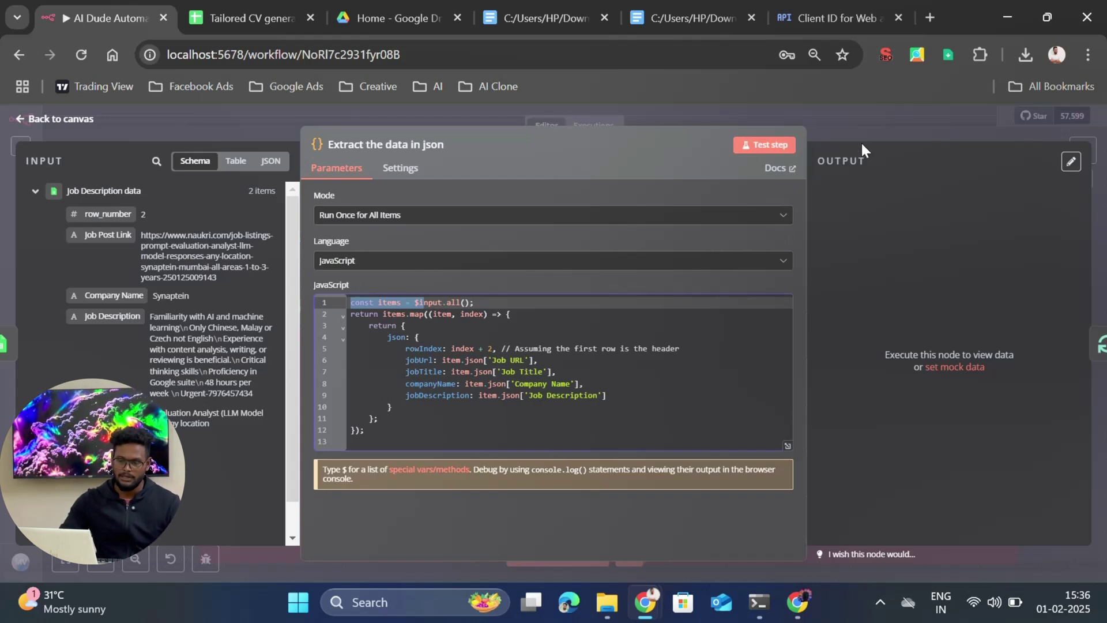
{"action": "left_click", "coordinate": [768, 147]}
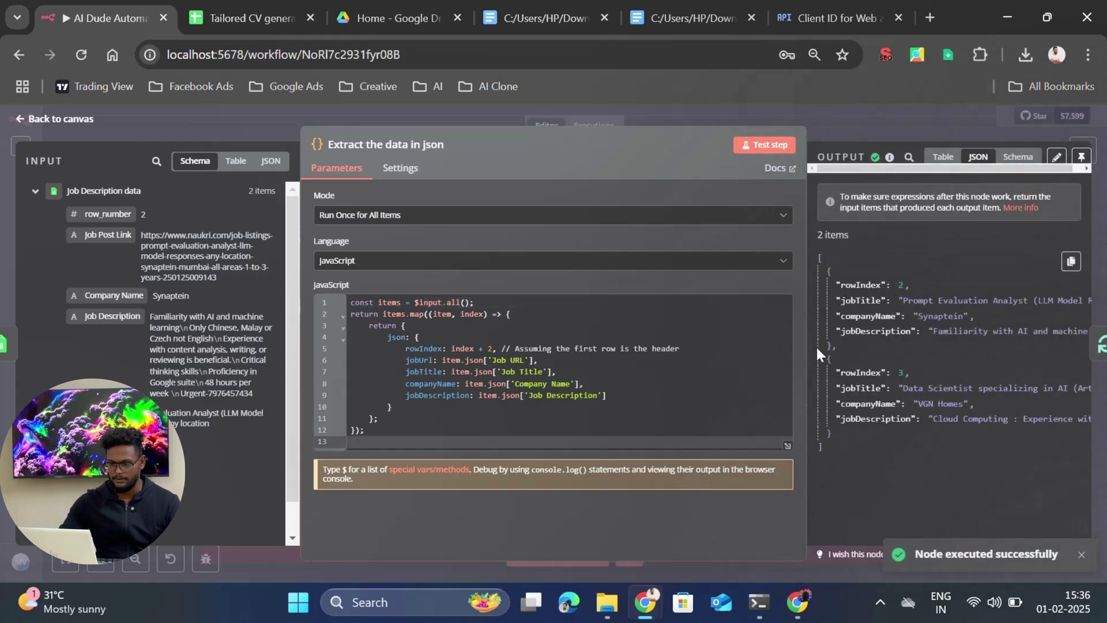
{"action": "left_click", "coordinate": [847, 119]}
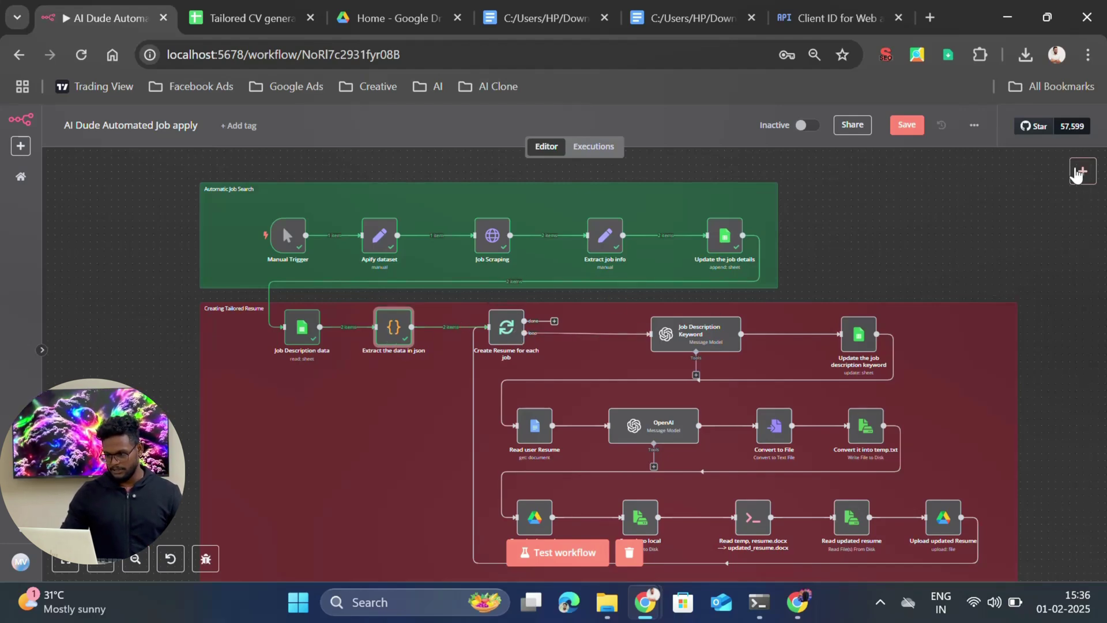
{"action": "left_click", "coordinate": [1077, 173]}
{"action": "left_click", "coordinate": [604, 316]}
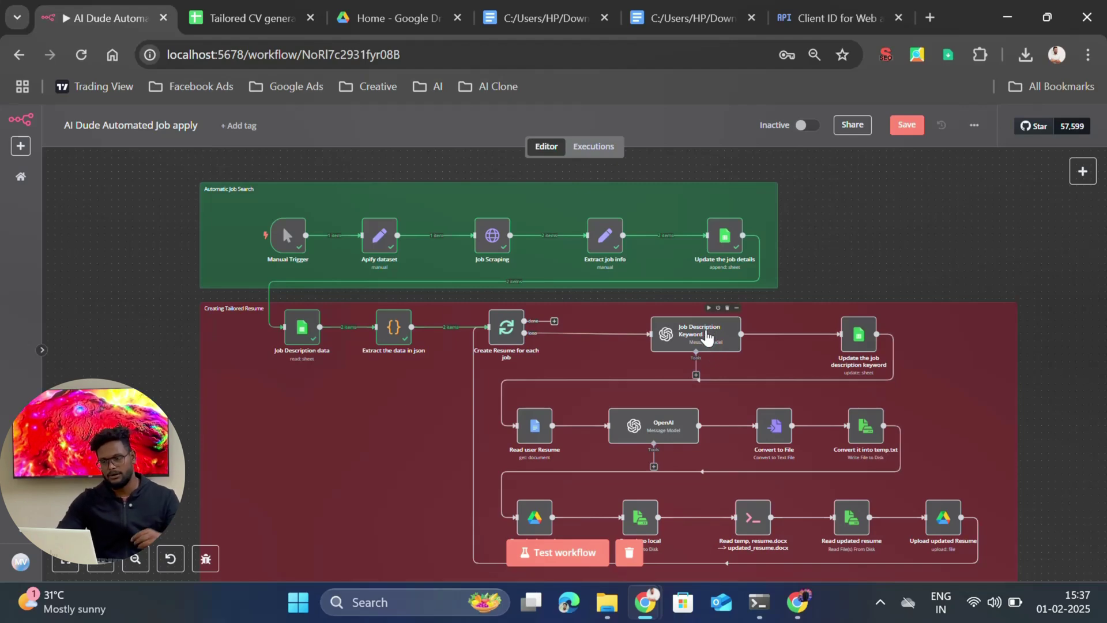
Open the Job Description Keyword node and view the API Key field of its OpenAI credential form without saving anything
{"action": "double_click", "coordinate": [707, 338]}
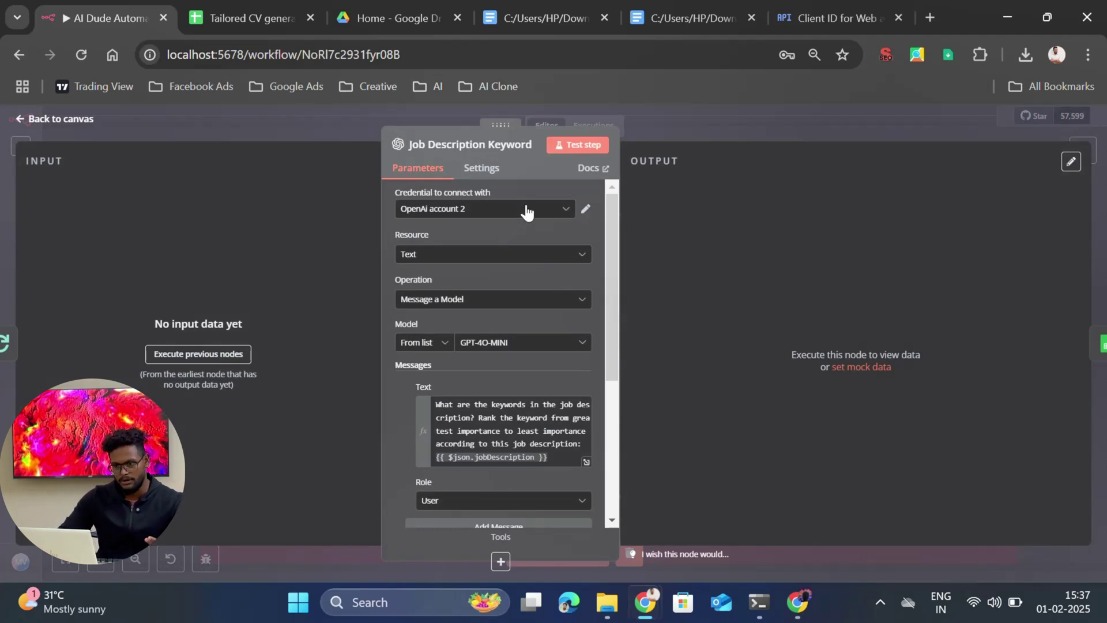
{"action": "left_click", "coordinate": [526, 211]}
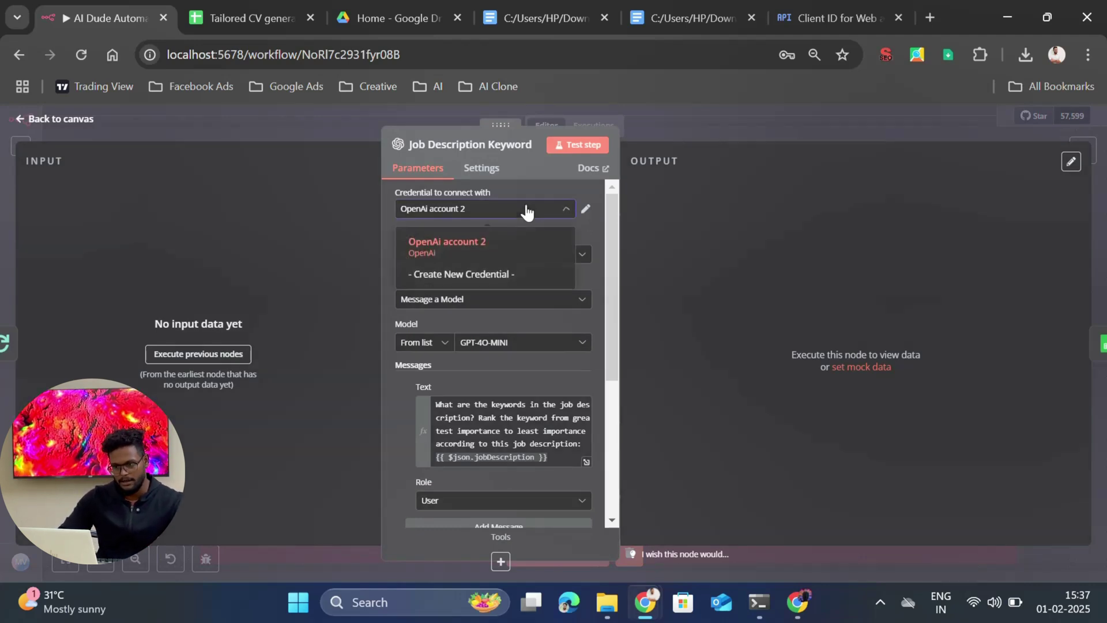
{"action": "left_click", "coordinate": [488, 281]}
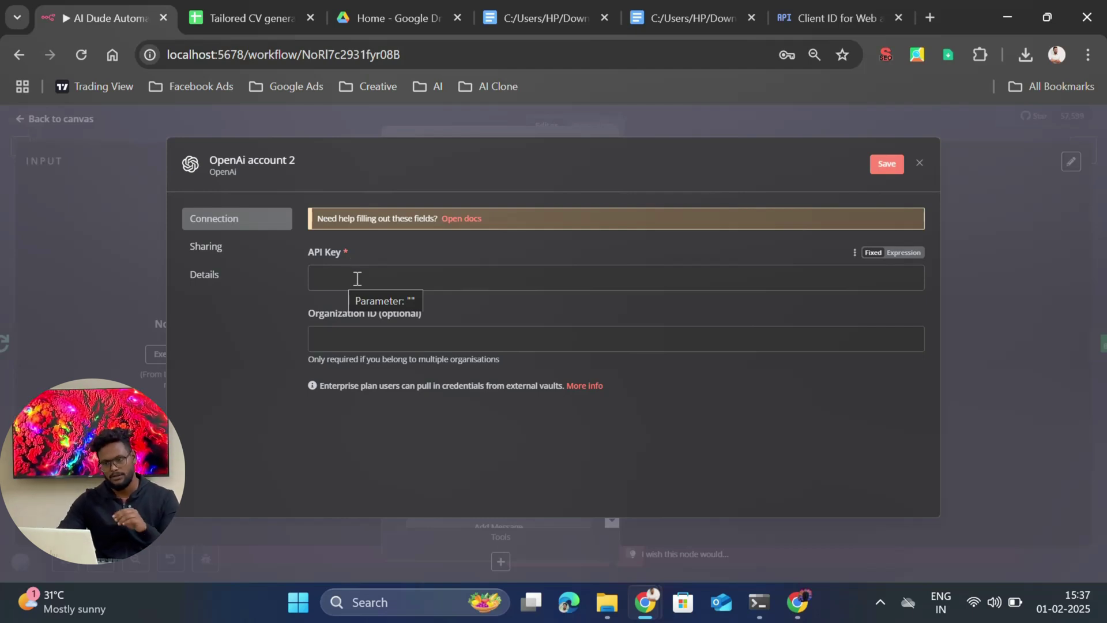
{"action": "left_click", "coordinate": [49, 275]}
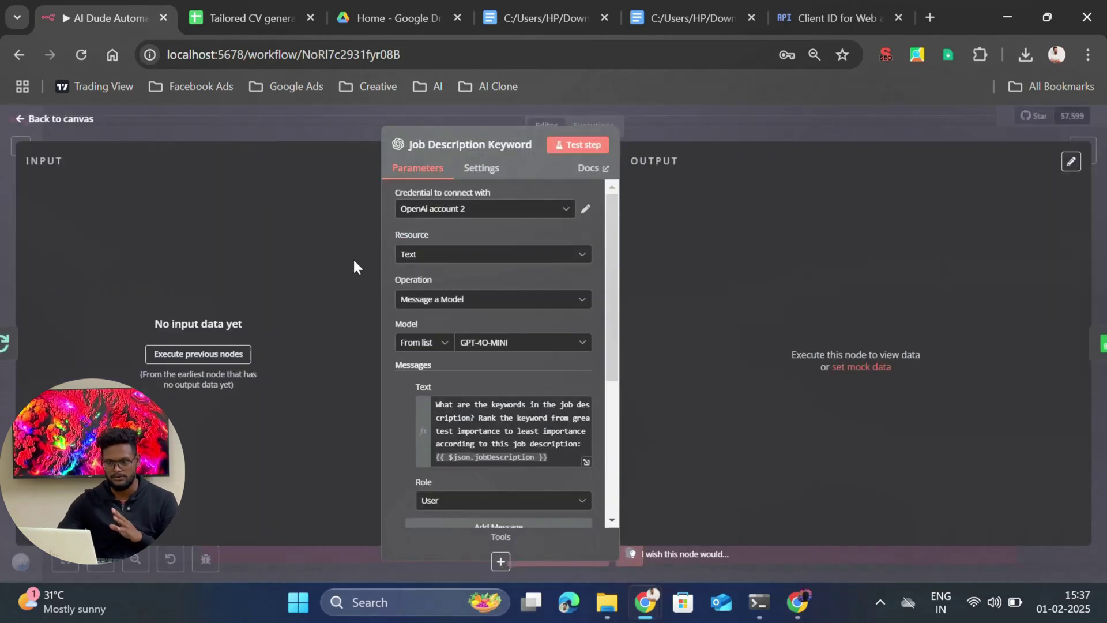
Switch to the OpenAI platform, view the organization's API keys and billing overview, and return to n8n
{"action": "mouse_move", "coordinate": [785, 605]}
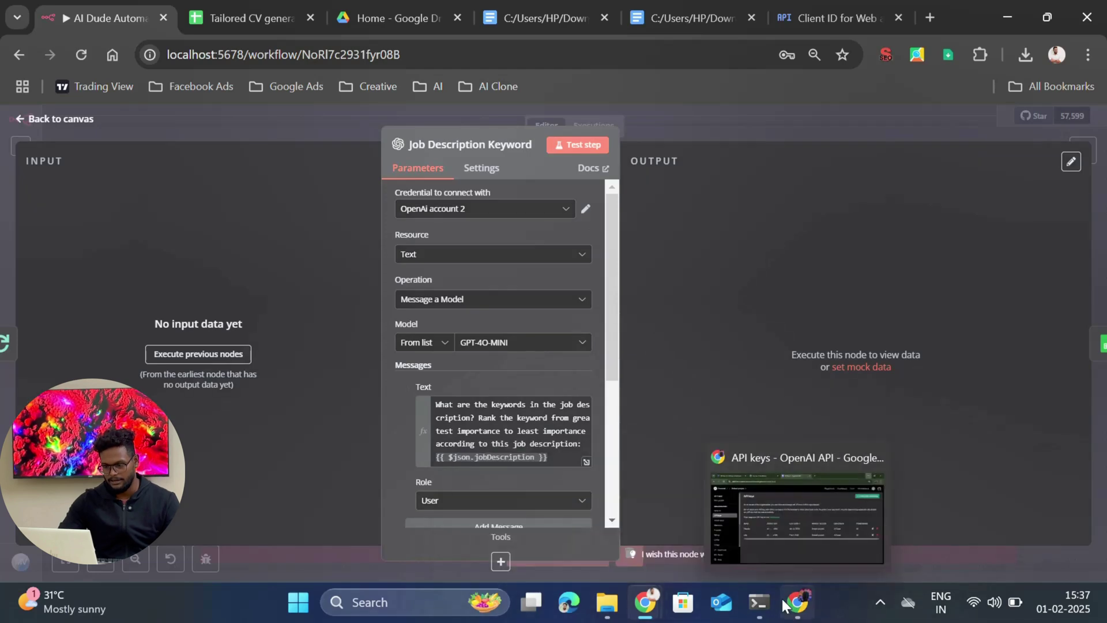
{"action": "left_click", "coordinate": [791, 522]}
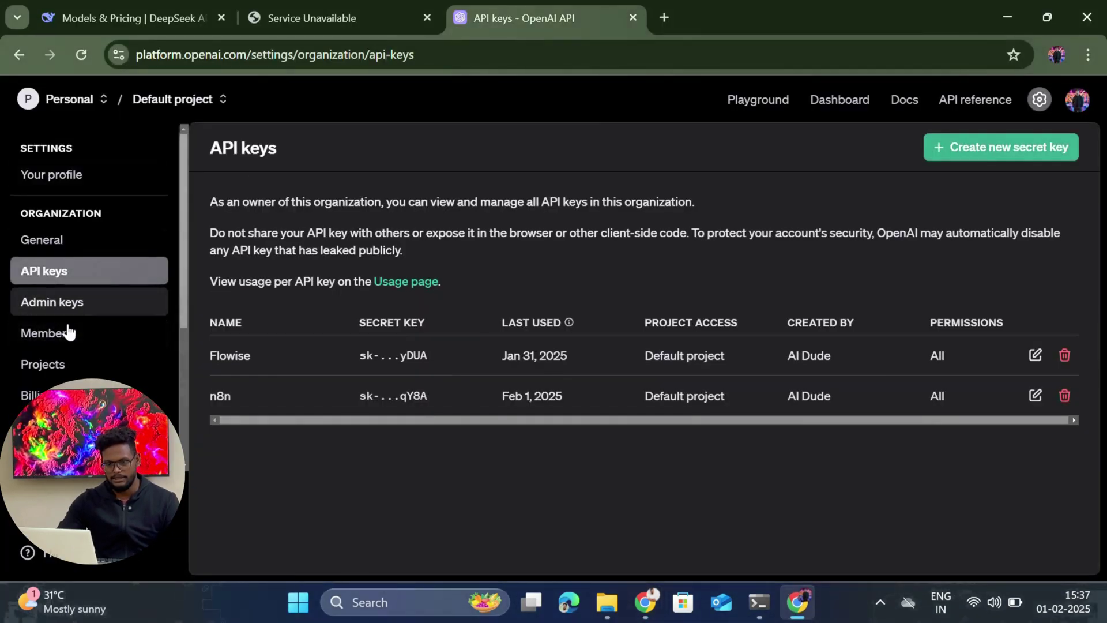
{"action": "left_click", "coordinate": [34, 395]}
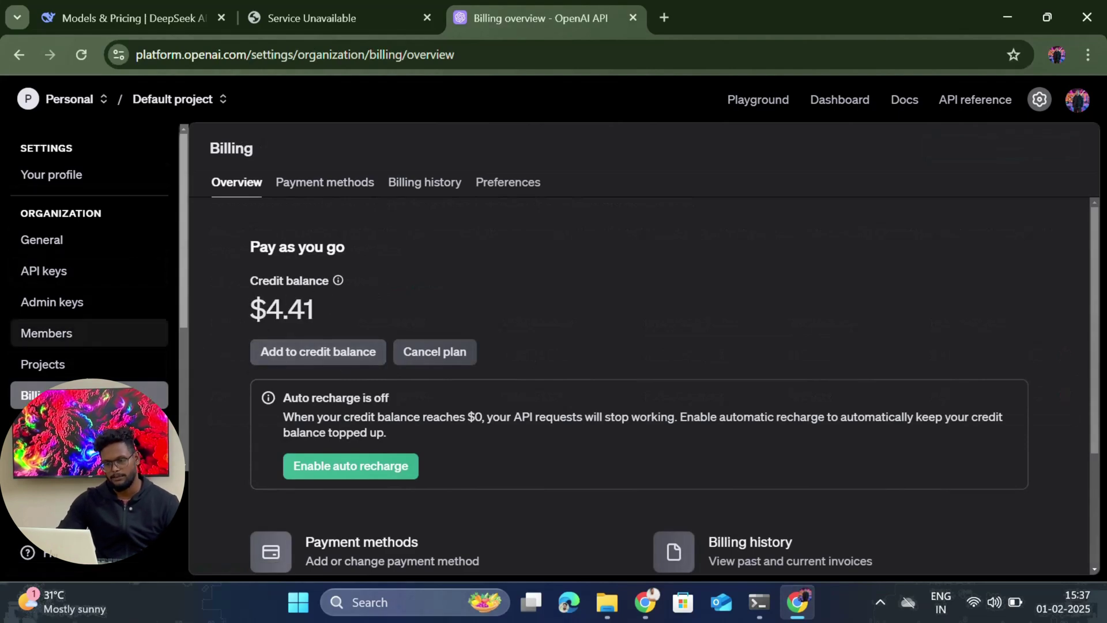
{"action": "left_click", "coordinate": [121, 22]}
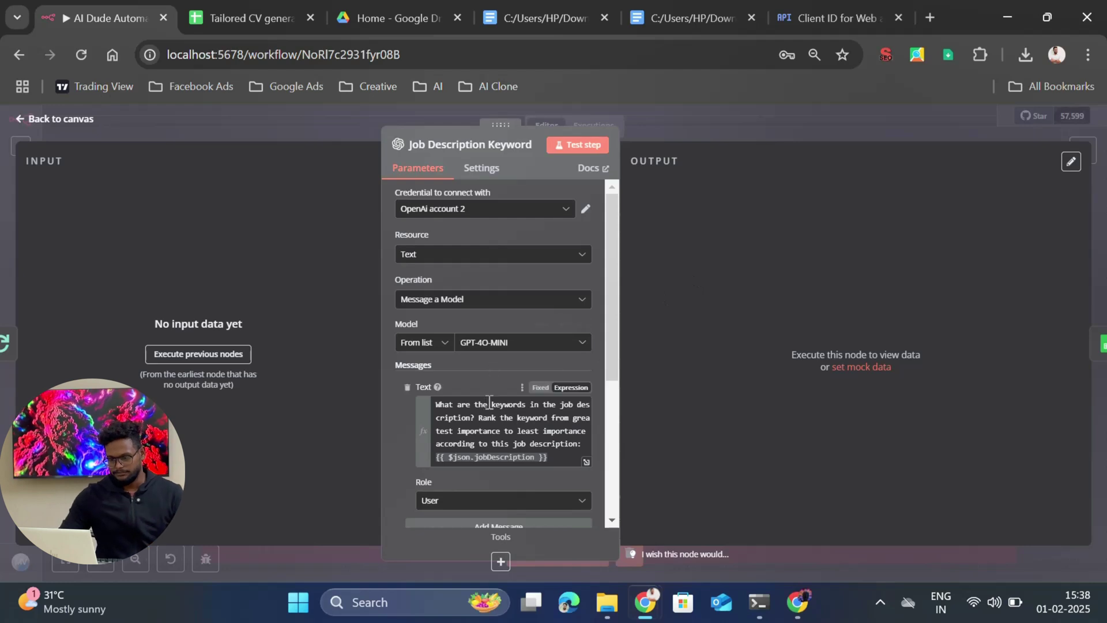
Review the Job Description Keyword node's keyword-ranking prompt, its jobDescription input, and its output and temperature options
{"action": "scroll", "coordinate": [501, 378], "scroll_direction": "down", "scroll_amount": 2}
{"action": "scroll", "coordinate": [500, 378], "scroll_direction": "up", "scroll_amount": 2}
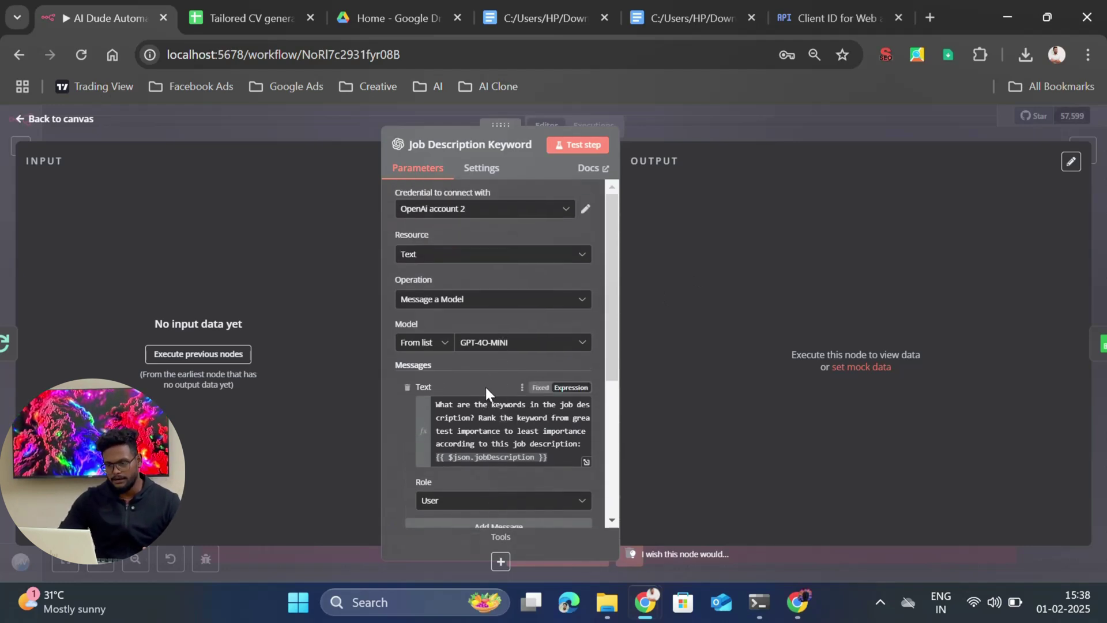
{"action": "left_click", "coordinate": [486, 404]}
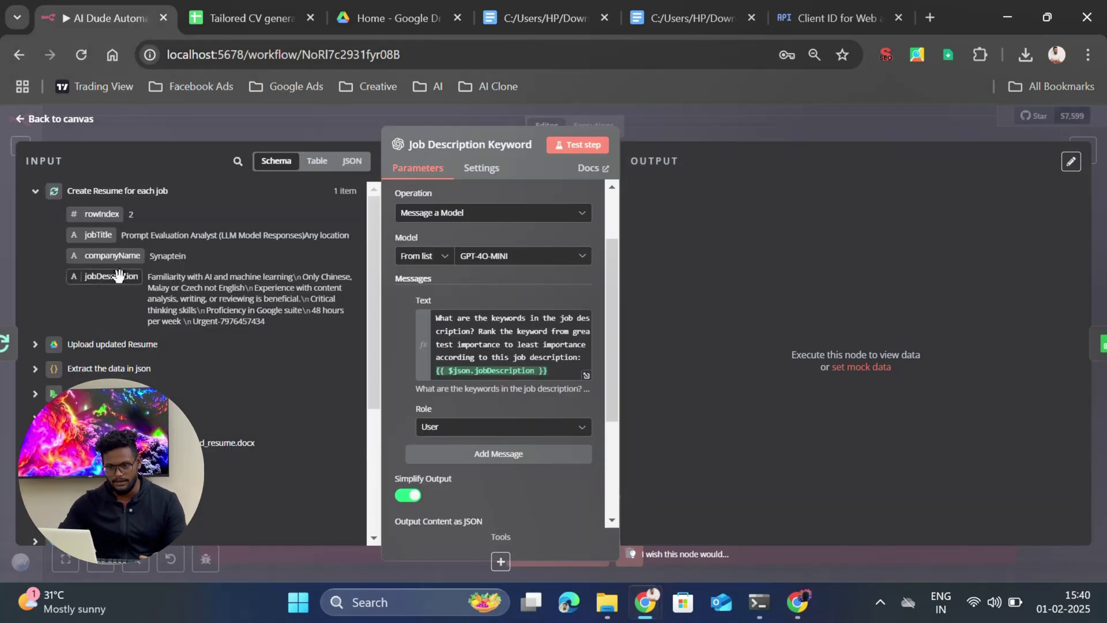
{"action": "left_click_drag", "start_coordinate": [119, 275], "coordinate": [281, 340]}
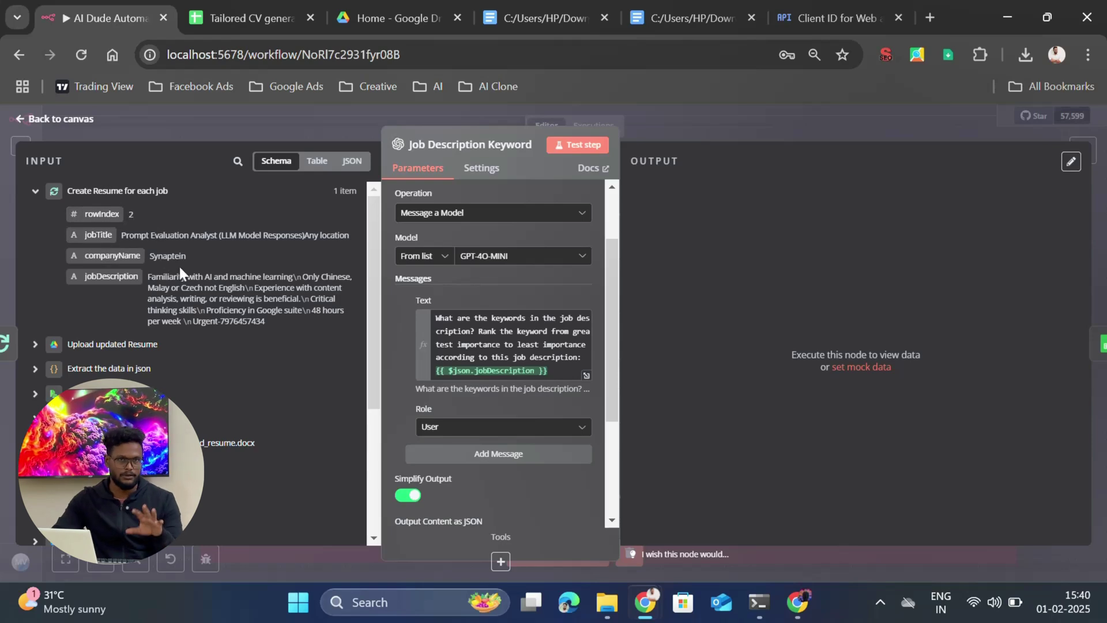
{"action": "scroll", "coordinate": [504, 376], "scroll_direction": "down", "scroll_amount": 1}
{"action": "scroll", "coordinate": [504, 376], "scroll_direction": "down", "scroll_amount": 3}
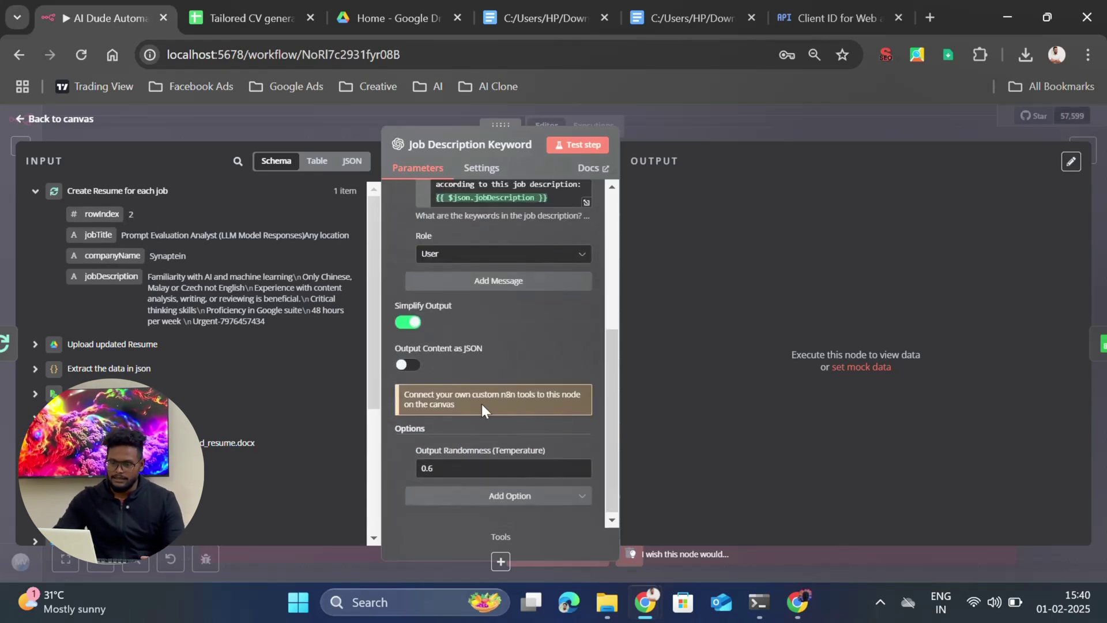
Test the Job Description Keyword node, check the content field of its output, and return to the canvas
{"action": "left_click", "coordinate": [578, 151]}
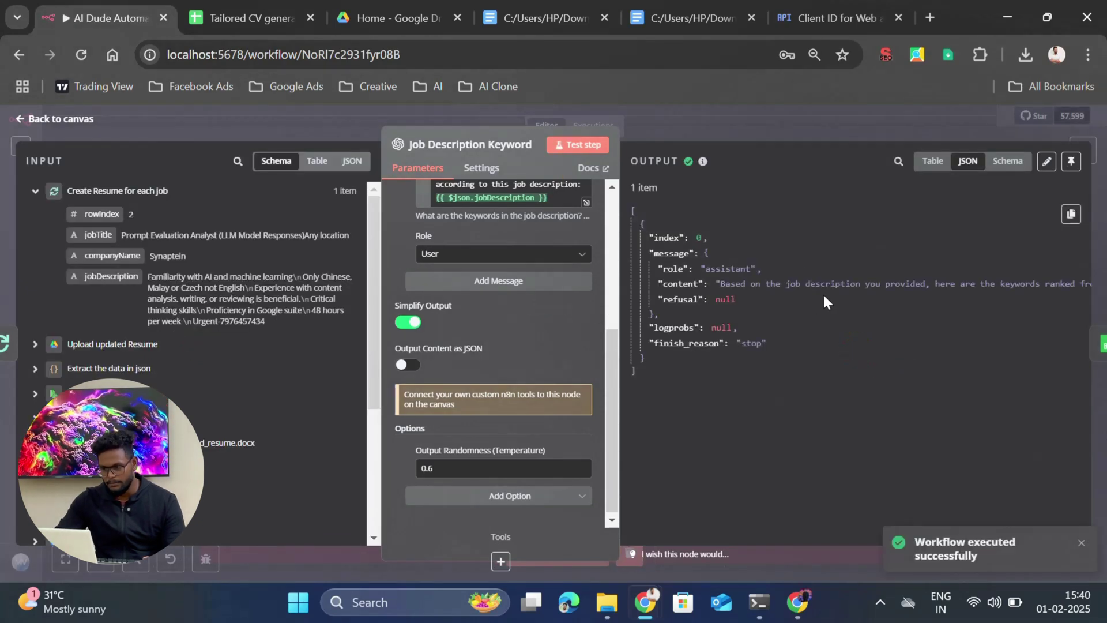
{"action": "double_click", "coordinate": [876, 284]}
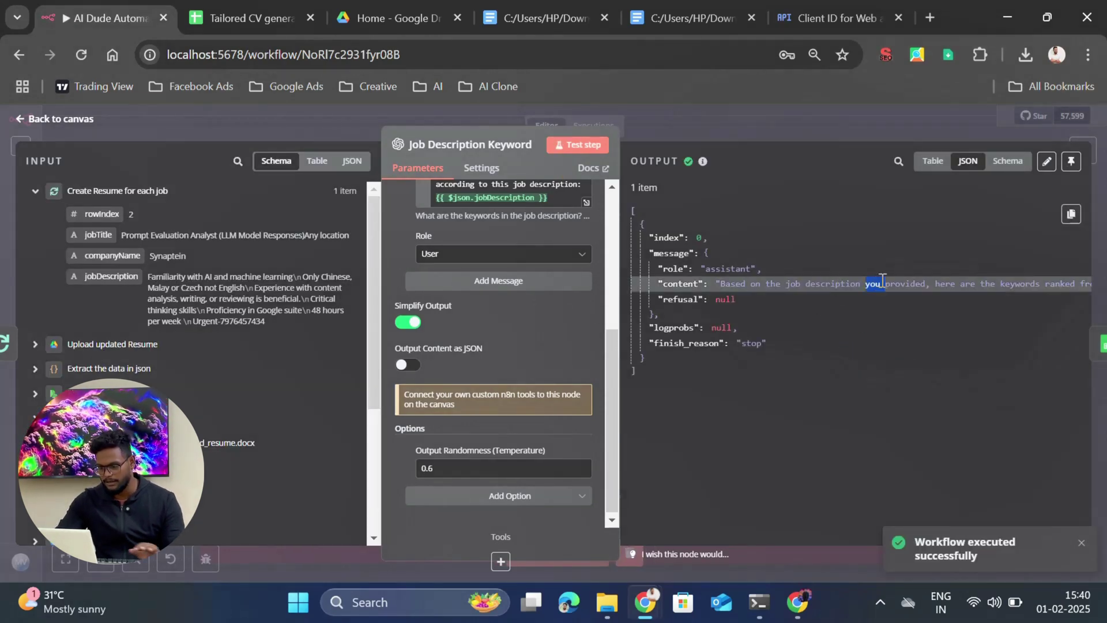
{"action": "left_click", "coordinate": [794, 107]}
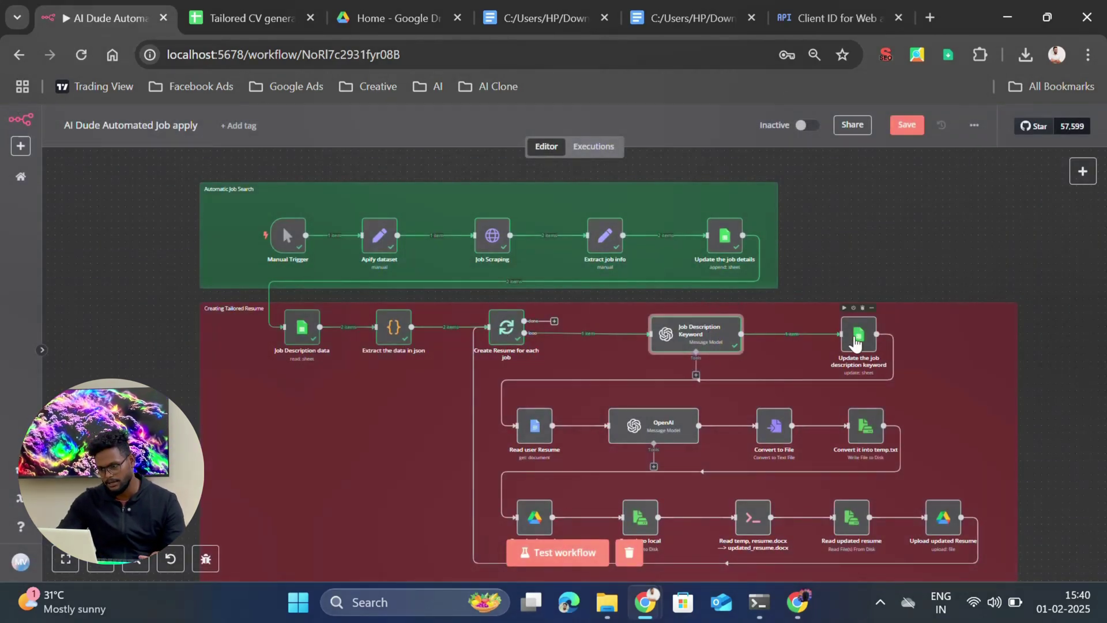
Test the Update the job description keyword node and review its row_number match and Job keyword mappings
{"action": "double_click", "coordinate": [858, 334]}
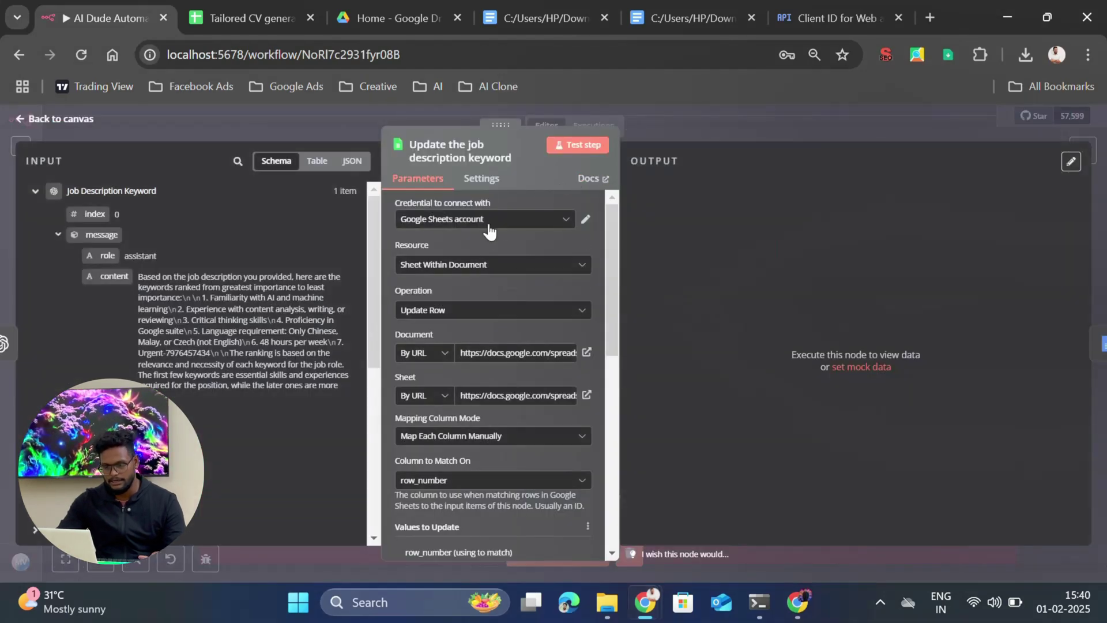
{"action": "left_click", "coordinate": [584, 145]}
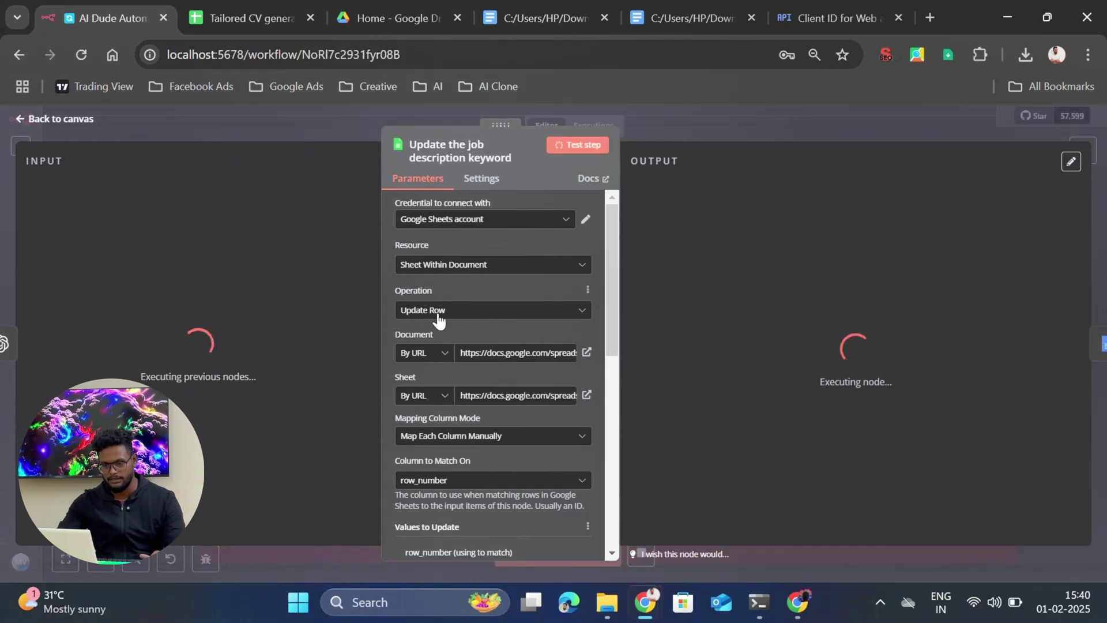
{"action": "scroll", "coordinate": [439, 317], "scroll_direction": "down", "scroll_amount": 5}
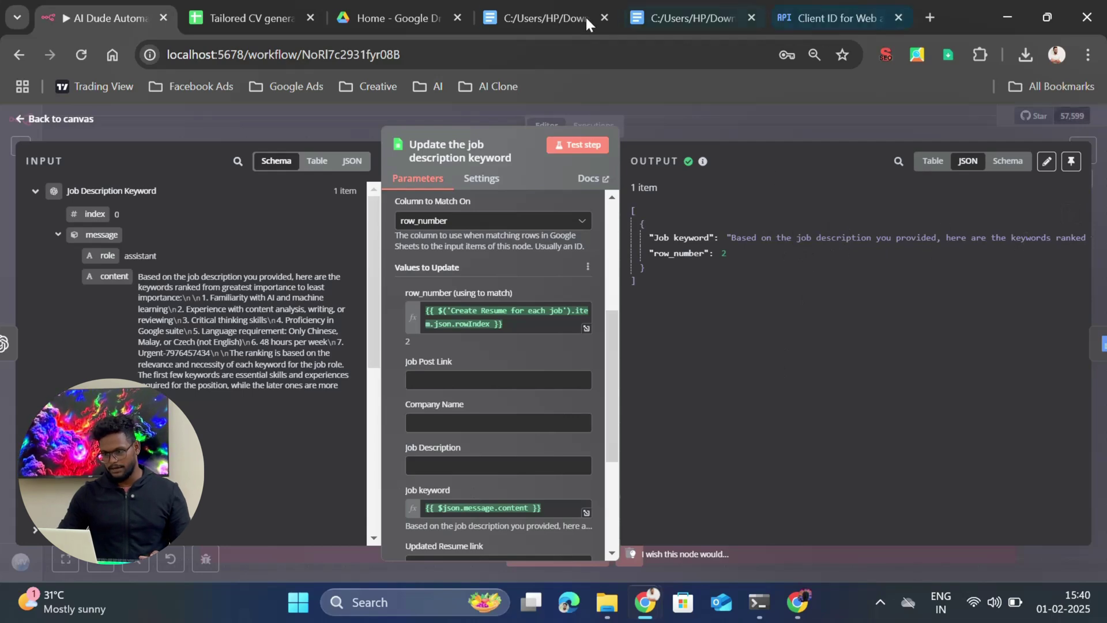
Inspect the ranked keywords written to the Job keyword cell E2 of the Tailored CV generator sheet
{"action": "left_click", "coordinate": [251, 10]}
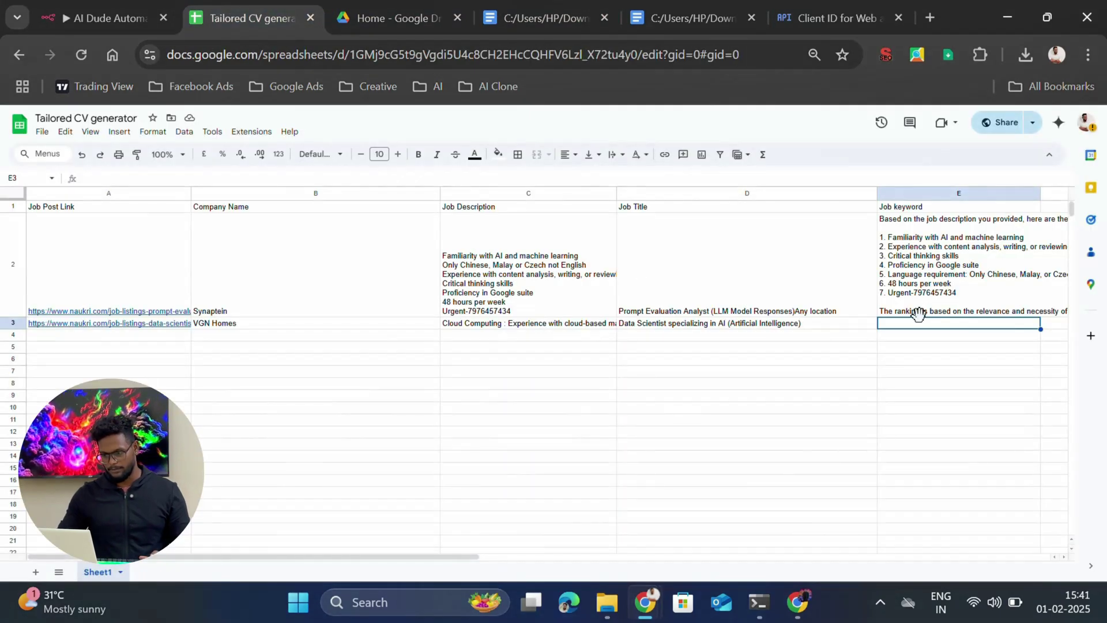
{"action": "left_click", "coordinate": [947, 254]}
{"action": "triple_click", "coordinate": [950, 238]}
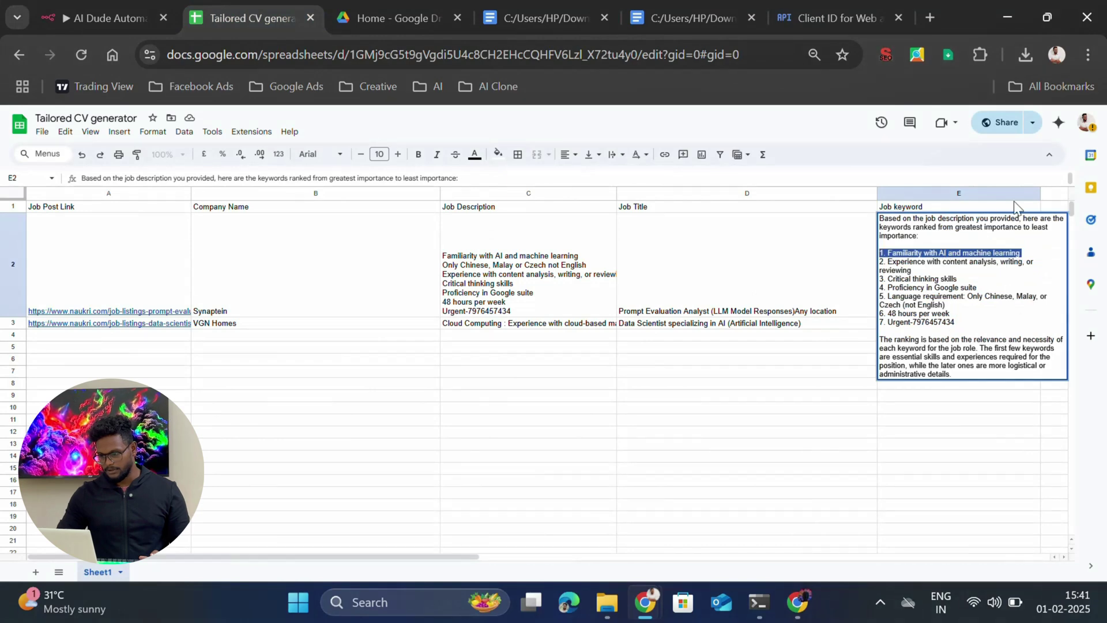
{"action": "left_click", "coordinate": [672, 274]}
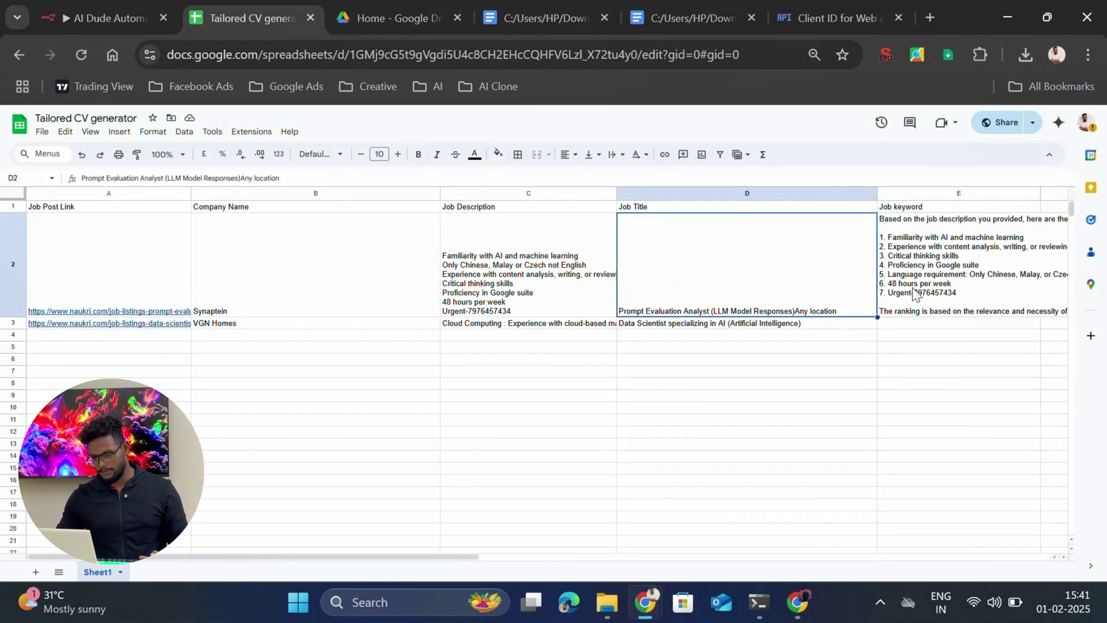
Inspect the full job descriptions in cells C2 and C3 of the Tailored CV generator sheet
{"action": "double_click", "coordinate": [518, 285]}
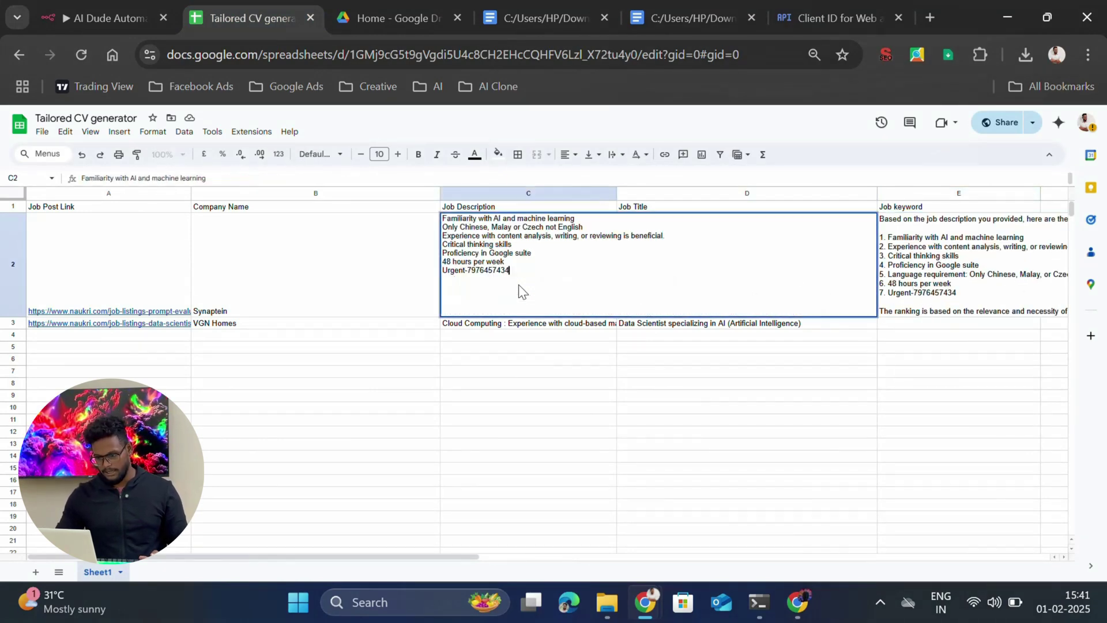
{"action": "left_click", "coordinate": [448, 333]}
{"action": "left_click", "coordinate": [519, 325]}
{"action": "double_click", "coordinate": [526, 330]}
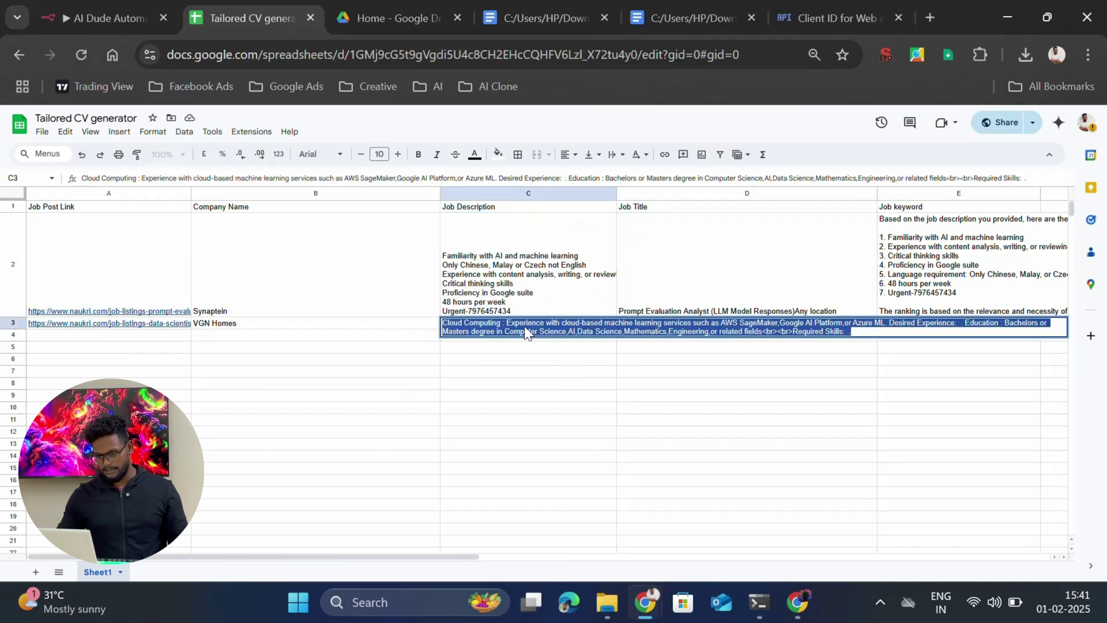
{"action": "left_click", "coordinate": [549, 408]}
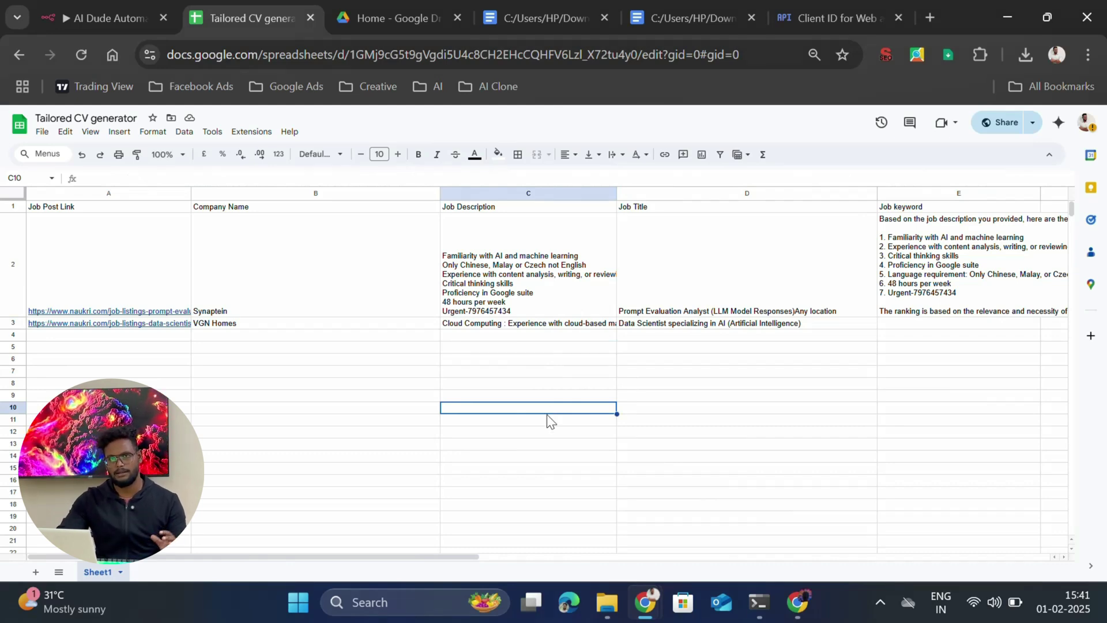
{"action": "left_click", "coordinate": [930, 395]}
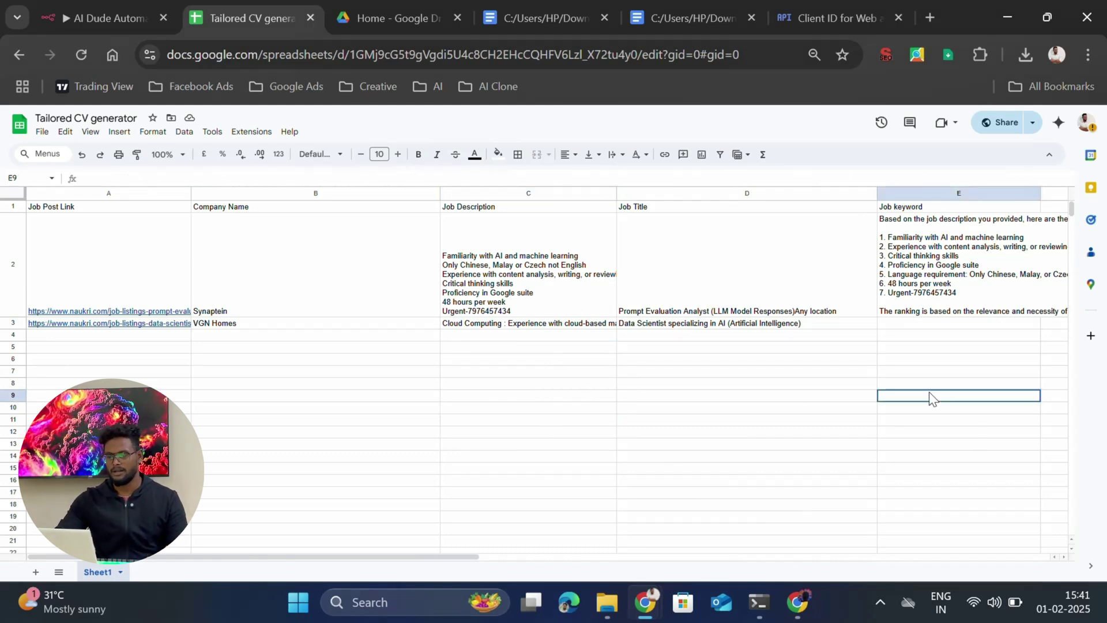
Switch to the n8n workflow and review the Read user Resume node's operation and Doc ID settings
{"action": "left_click", "coordinate": [98, 14]}
{"action": "left_click", "coordinate": [745, 120]}
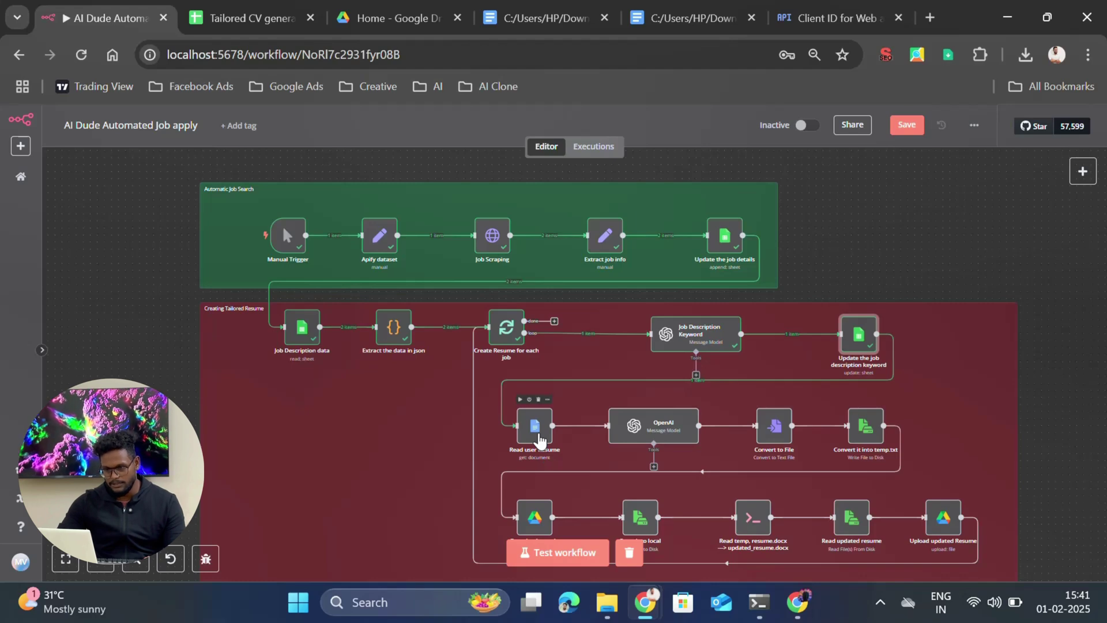
{"action": "double_click", "coordinate": [539, 438]}
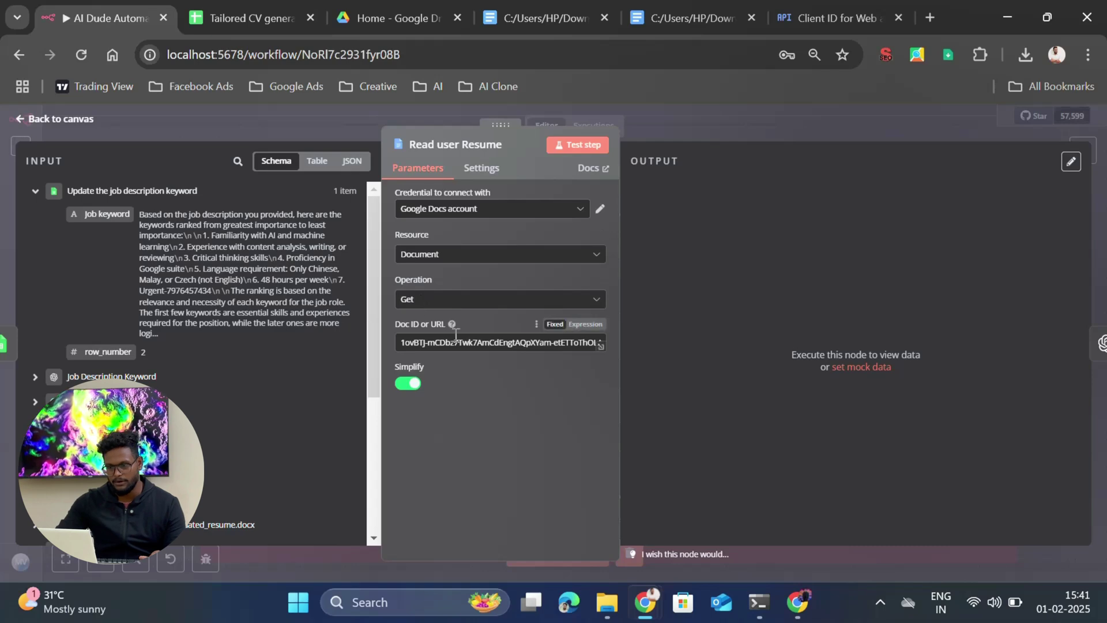
Open the Resume document from Google Docs in a new browser tab and highlight the document ID in its URL
{"action": "left_click", "coordinate": [932, 20]}
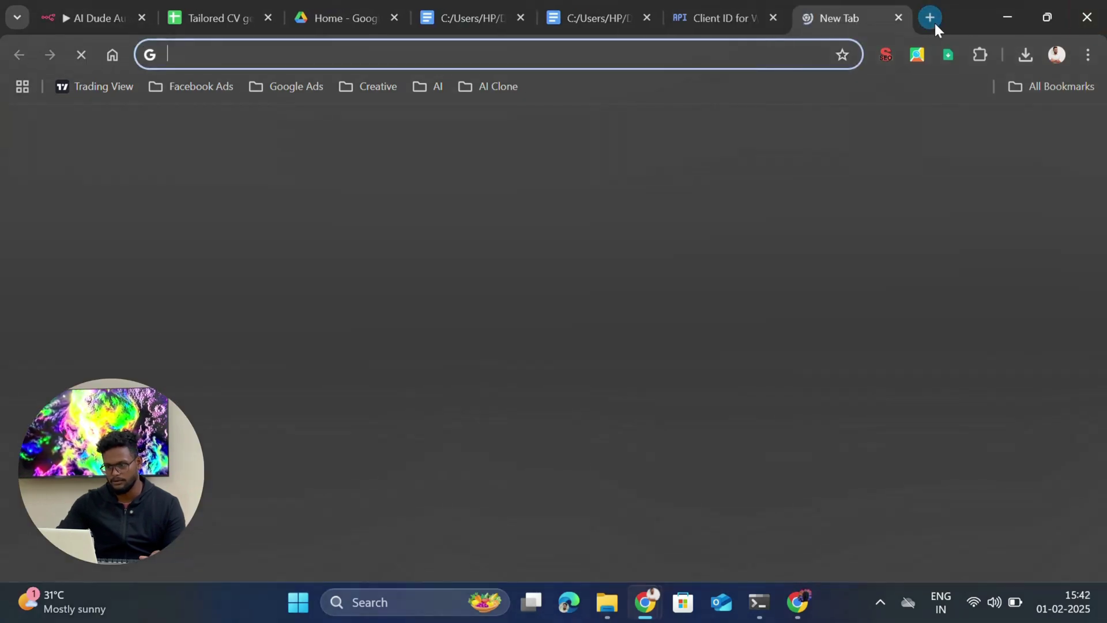
{"action": "type", "text": "goog"}
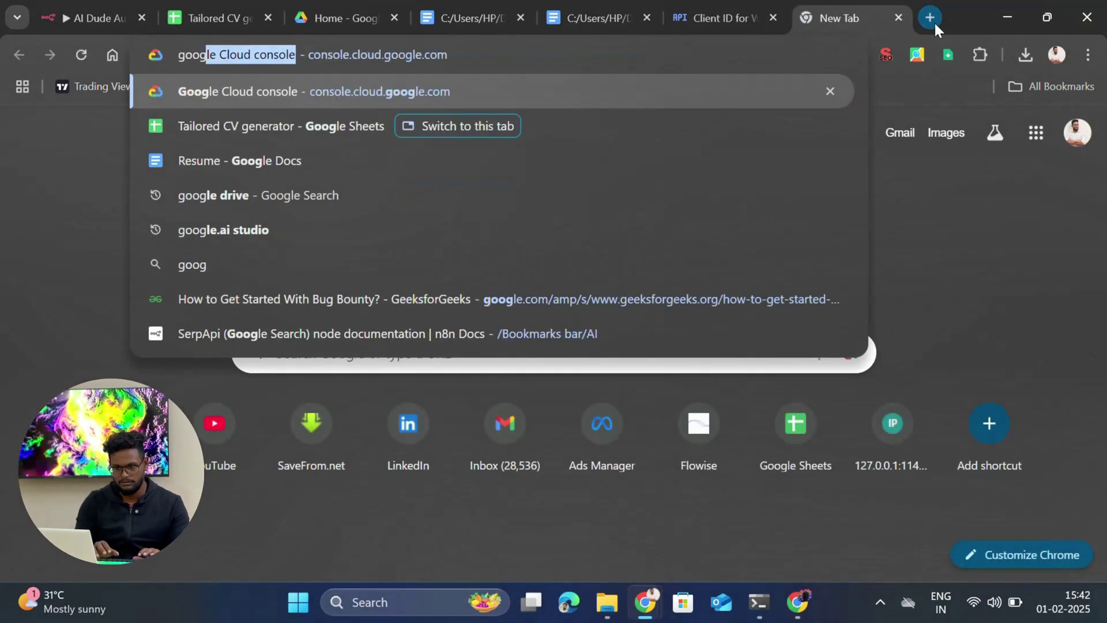
{"action": "type", "text": "le docs"}
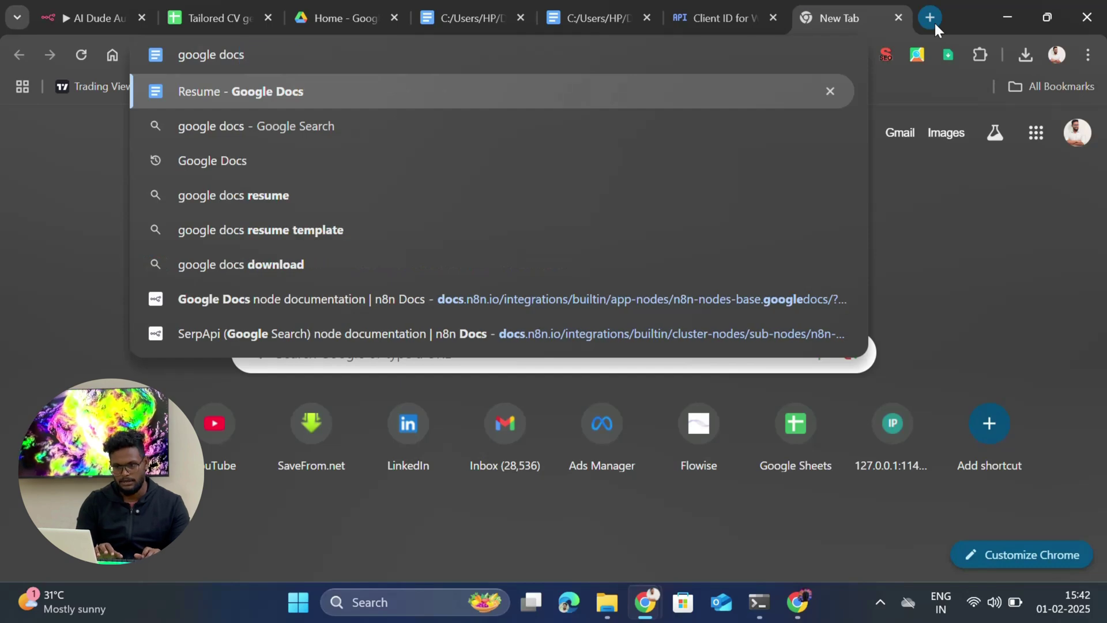
{"action": "key", "text": "Return"}
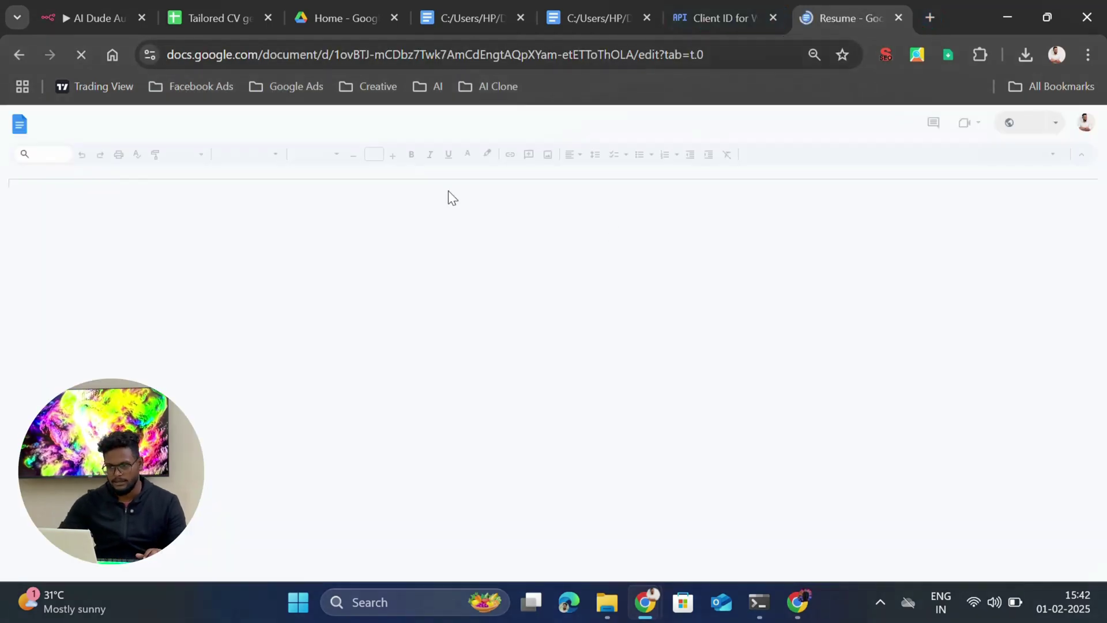
{"action": "scroll", "coordinate": [559, 326], "scroll_direction": "down", "scroll_amount": 10}
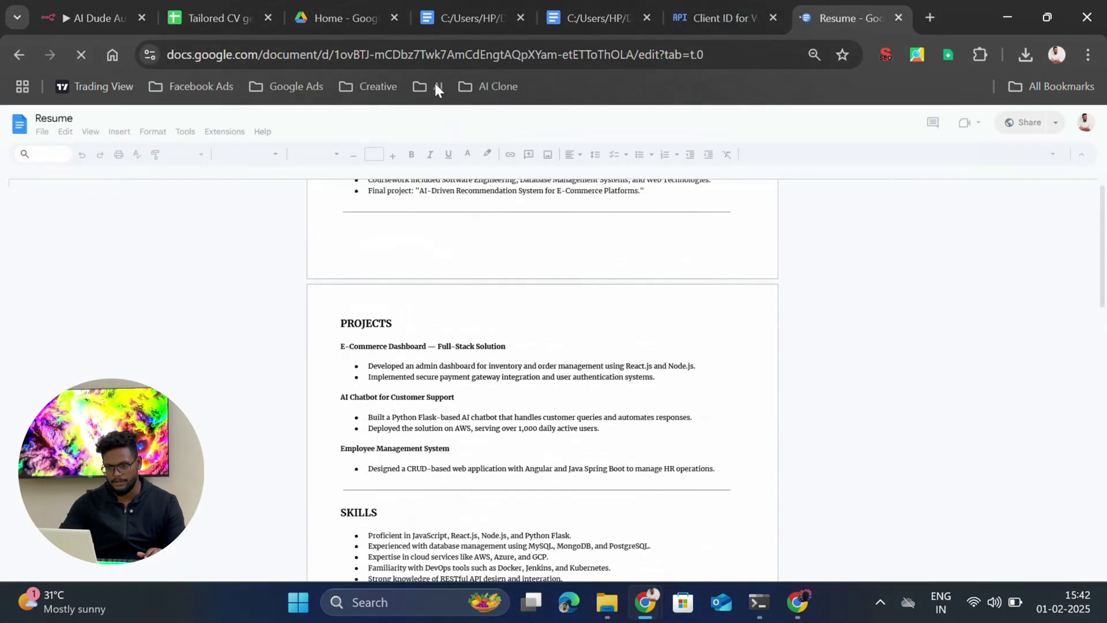
{"action": "left_click_drag", "start_coordinate": [392, 55], "coordinate": [602, 54]}
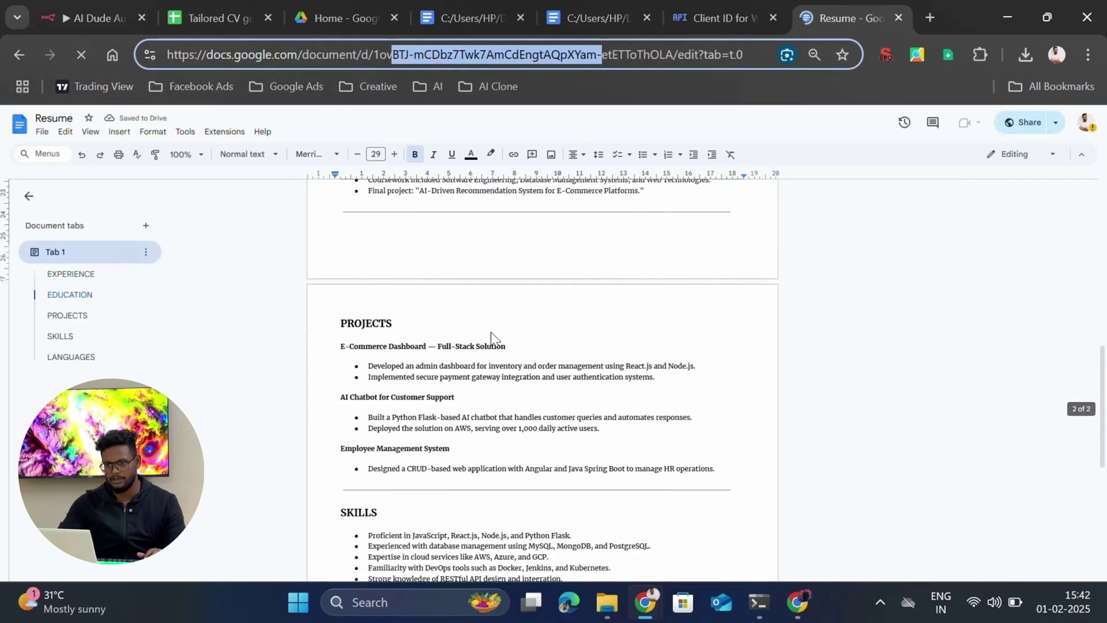
Review the Resume document's projects, education and experience sections, including the Tech Solutions Inc. entry
{"action": "scroll", "coordinate": [500, 348], "scroll_direction": "down", "scroll_amount": 5}
{"action": "scroll", "coordinate": [499, 351], "scroll_direction": "up", "scroll_amount": 7}
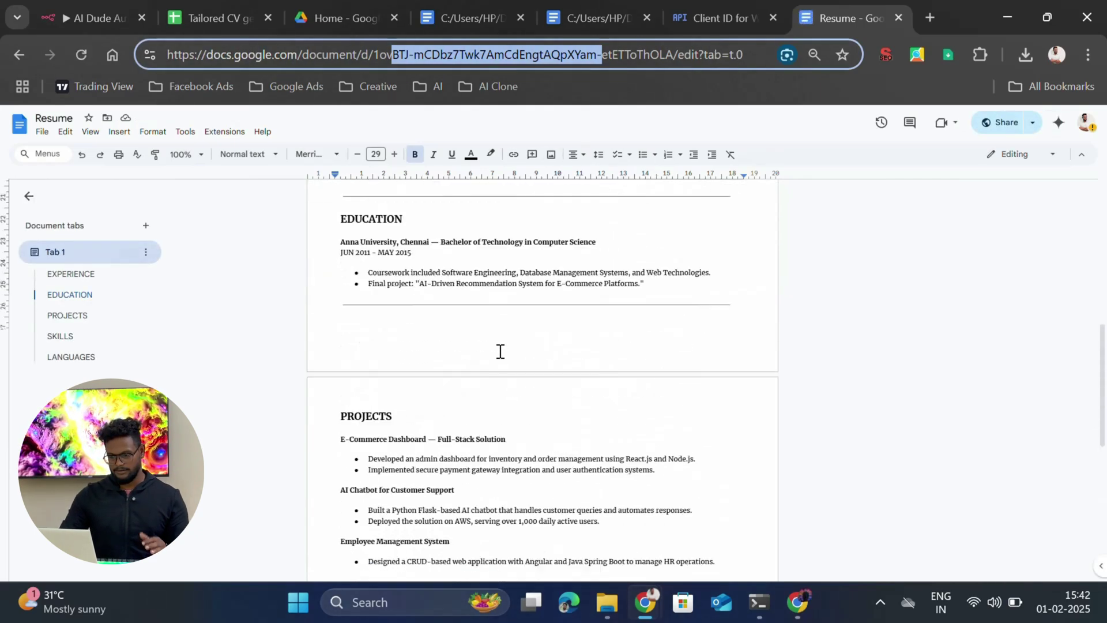
{"action": "scroll", "coordinate": [500, 351], "scroll_direction": "up", "scroll_amount": 4}
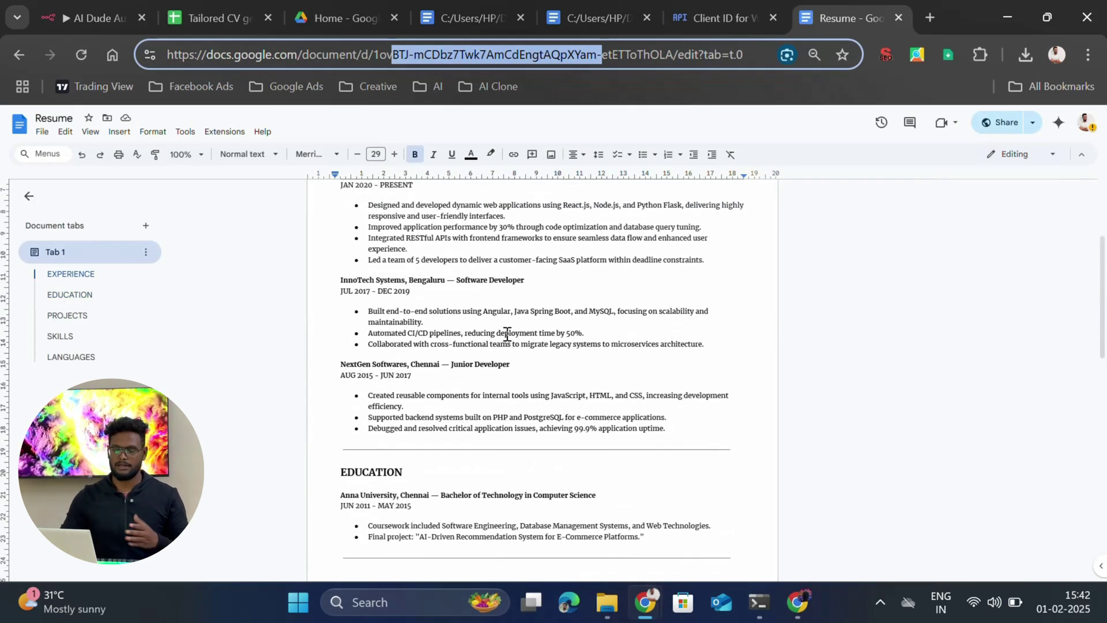
{"action": "scroll", "coordinate": [507, 335], "scroll_direction": "up", "scroll_amount": 3}
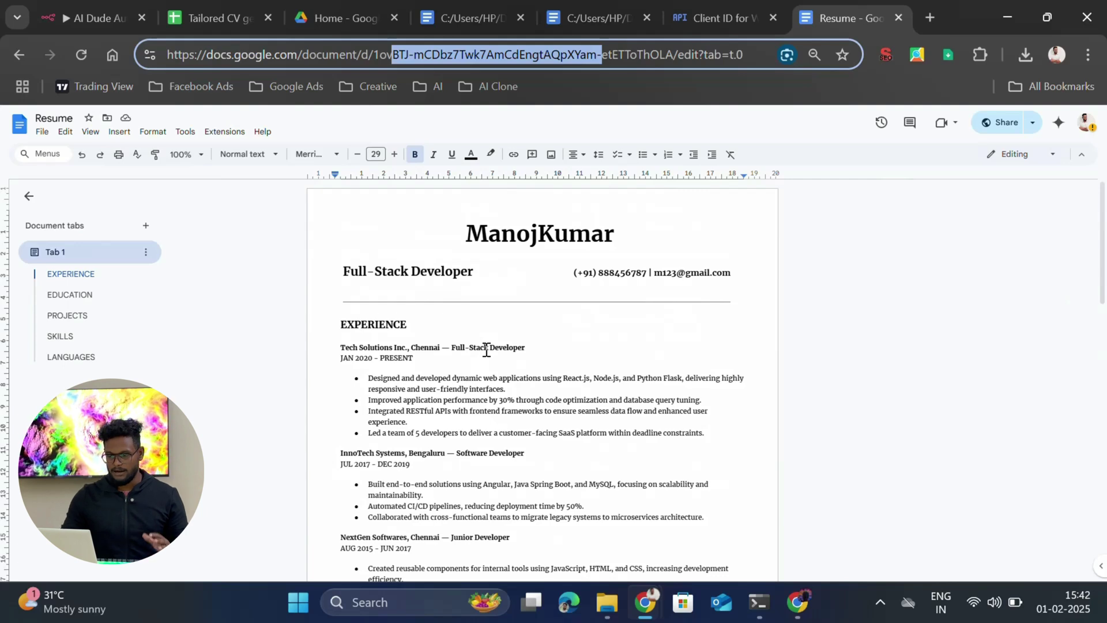
{"action": "left_click_drag", "start_coordinate": [421, 348], "coordinate": [380, 348]}
{"action": "scroll", "coordinate": [440, 414], "scroll_direction": "down", "scroll_amount": 2}
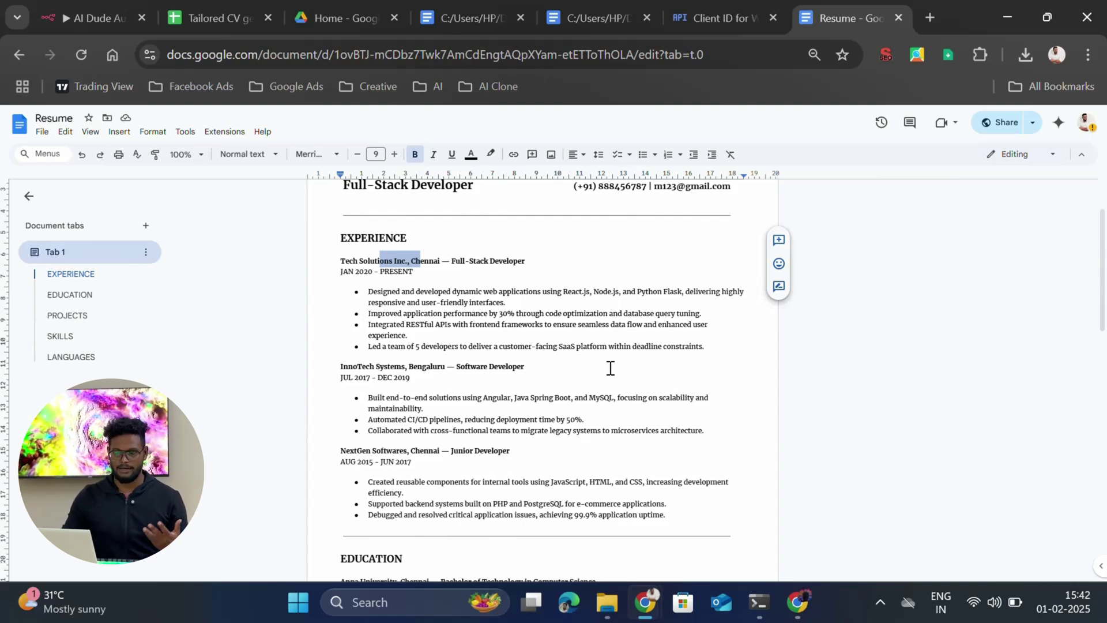
{"action": "scroll", "coordinate": [610, 368], "scroll_direction": "up", "scroll_amount": 3}
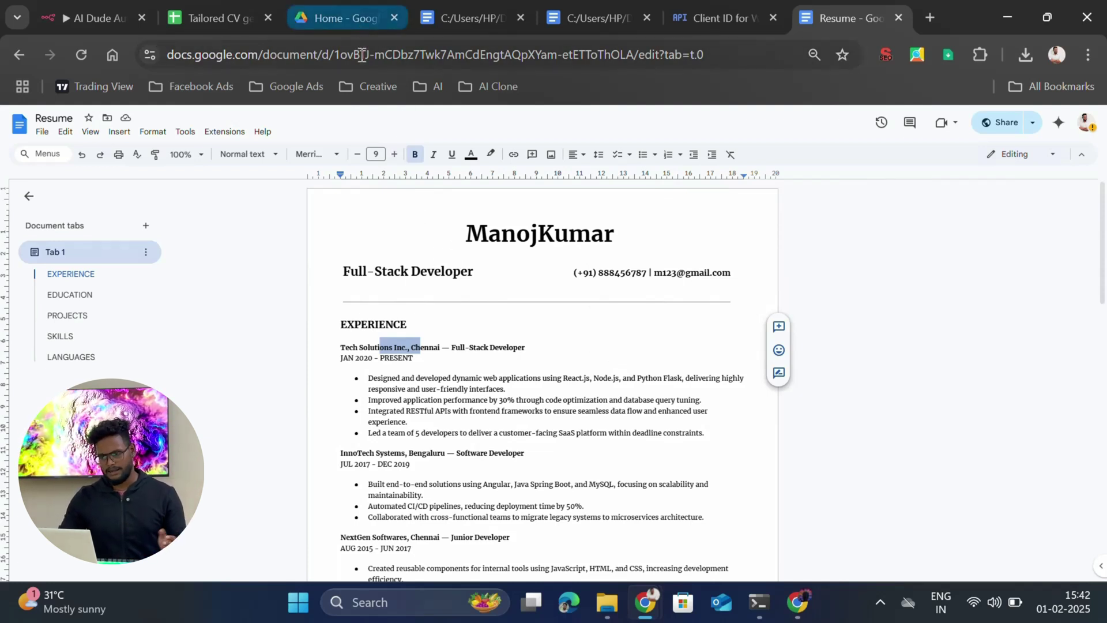
Highlight the document ID in the Resume's URL, and check the Read user Resume node's Doc ID and Google Docs credential options in n8n
{"action": "left_click", "coordinate": [558, 60]}
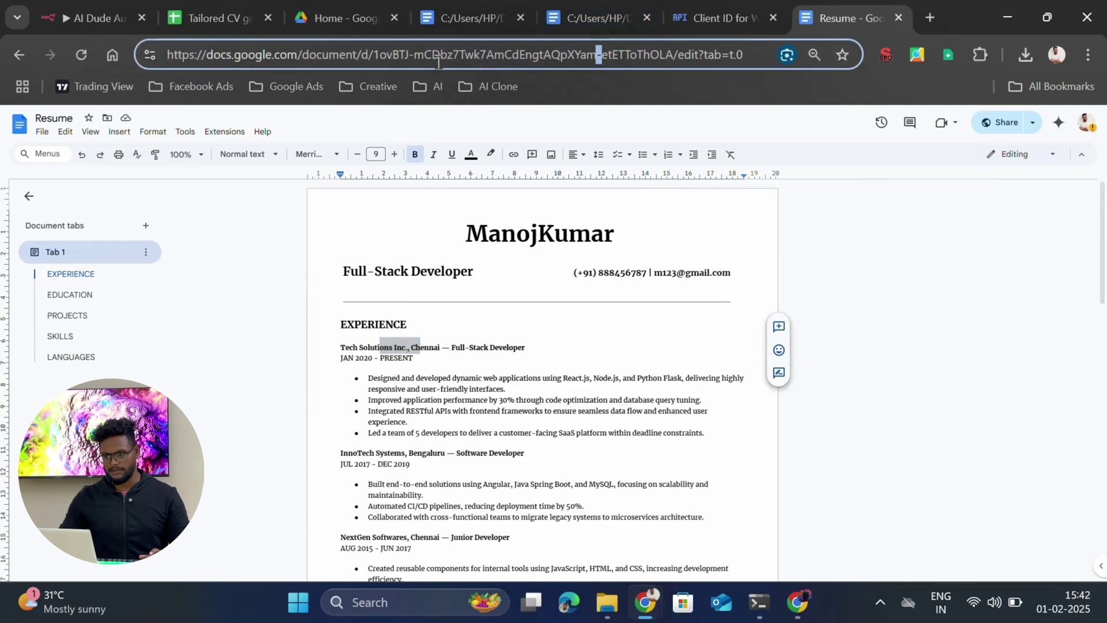
{"action": "left_click_drag", "start_coordinate": [387, 56], "coordinate": [674, 56]}
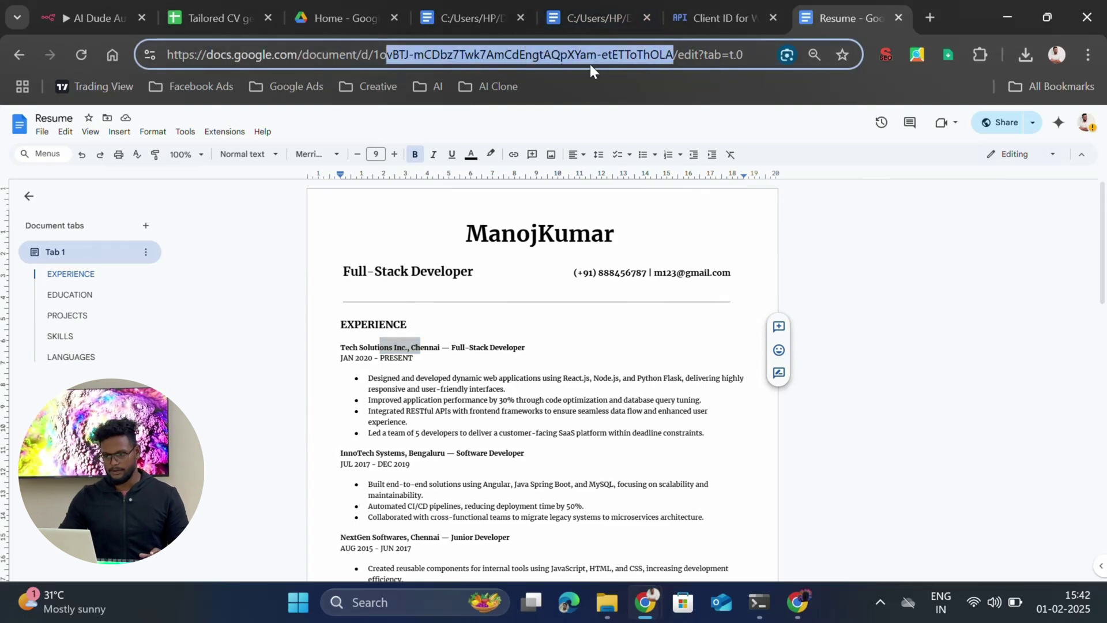
{"action": "left_click", "coordinate": [95, 17]}
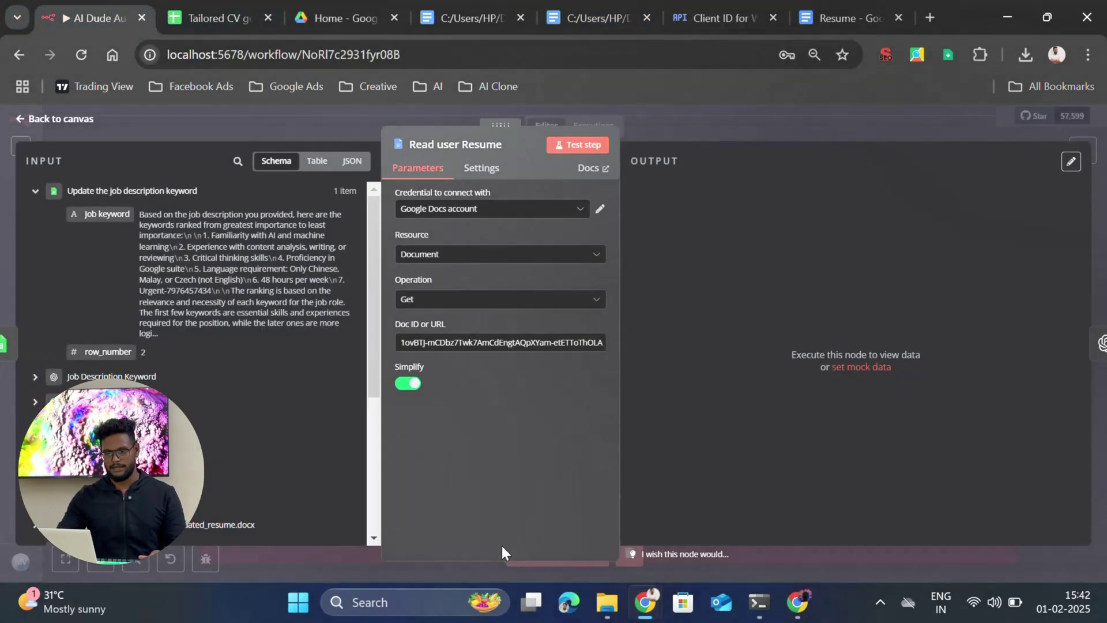
{"action": "left_click", "coordinate": [501, 208]}
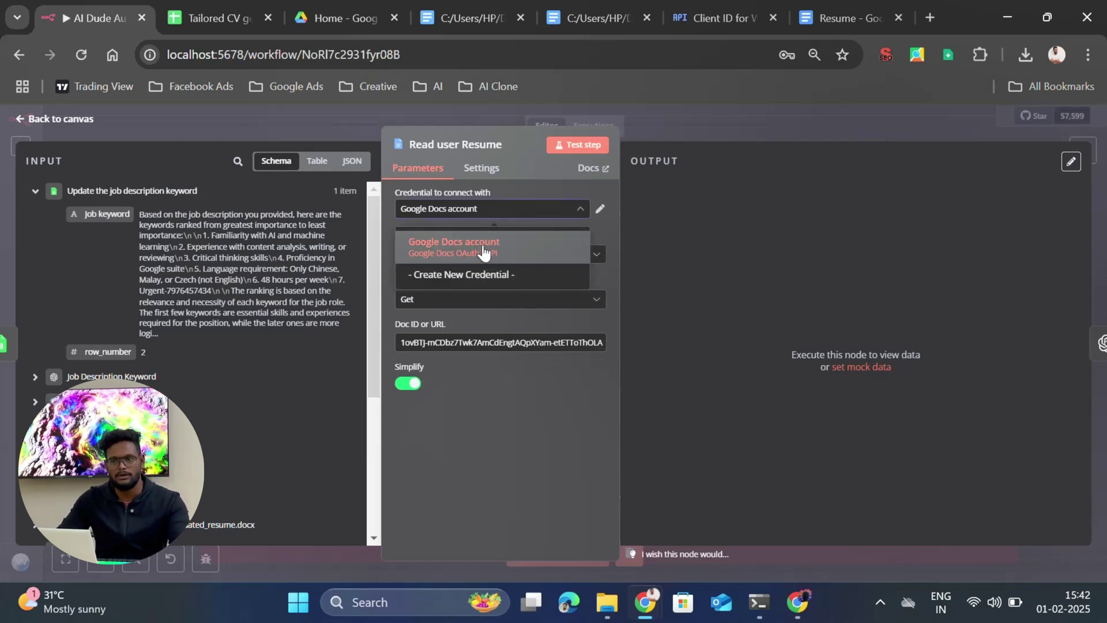
Switch to Google Cloud, search the API library for "google docs api" and open the Google Docs API page
{"action": "left_click", "coordinate": [738, 18]}
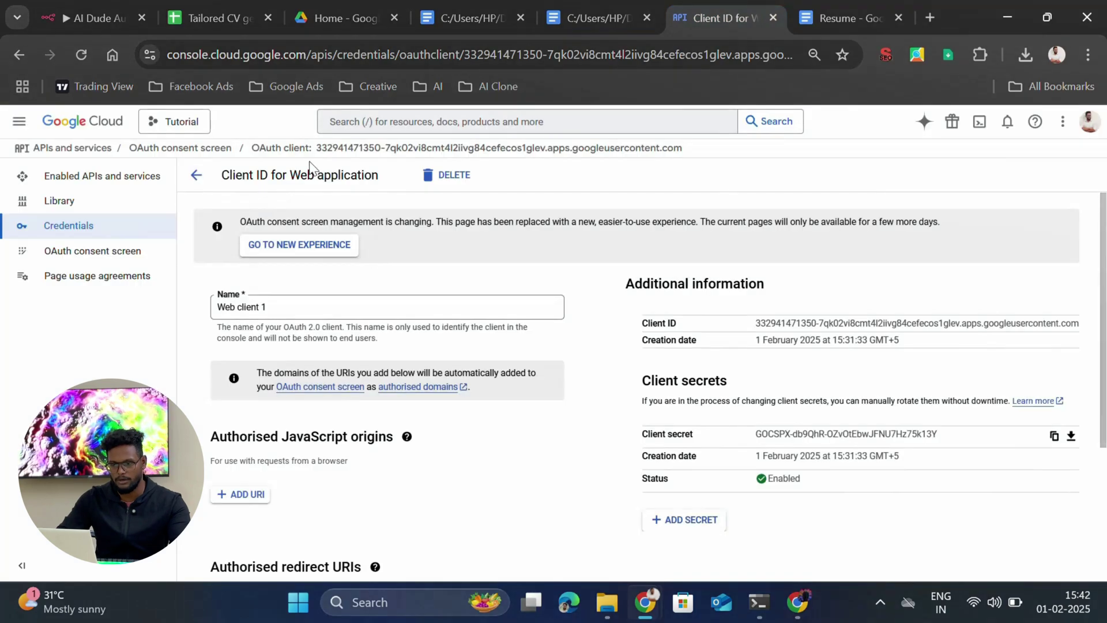
{"action": "left_click", "coordinate": [120, 183]}
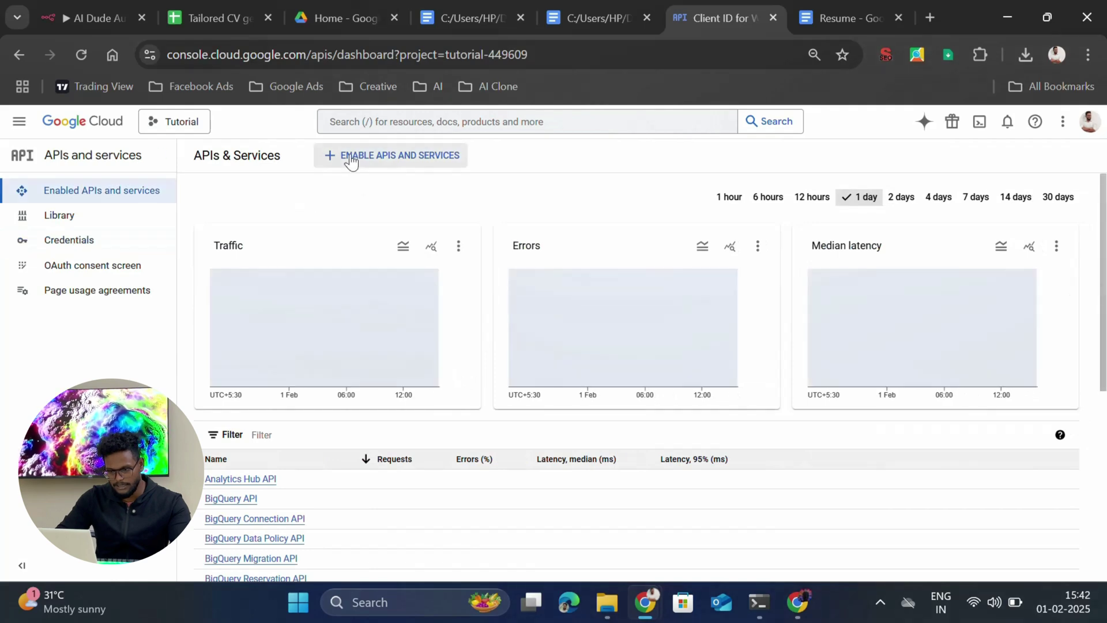
{"action": "left_click", "coordinate": [354, 160]}
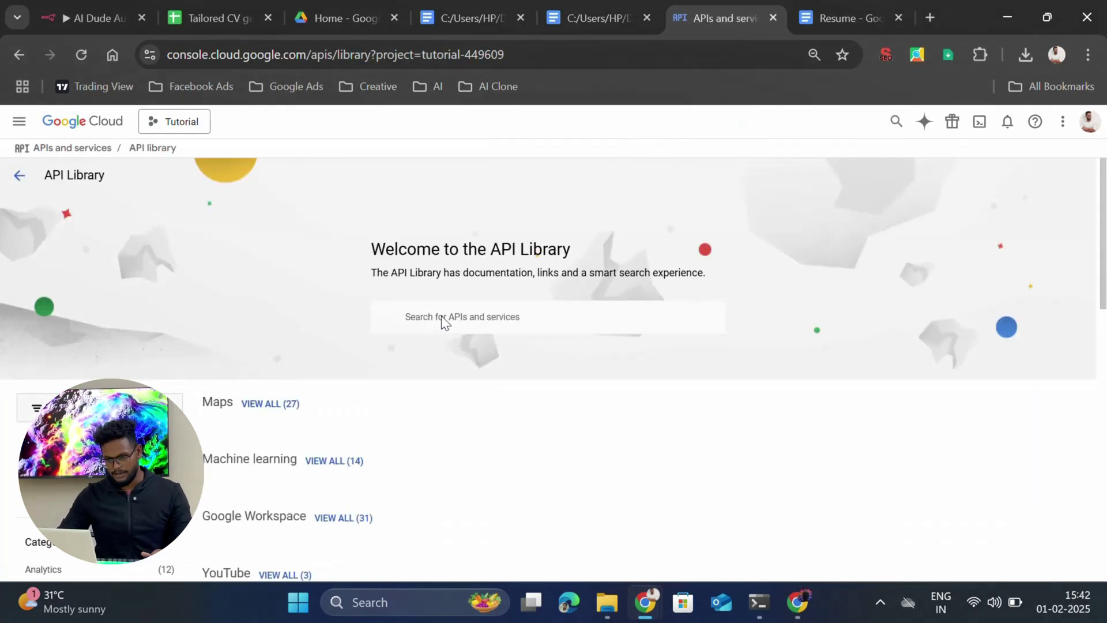
{"action": "left_click", "coordinate": [463, 321]}
{"action": "type", "text": "goog"}
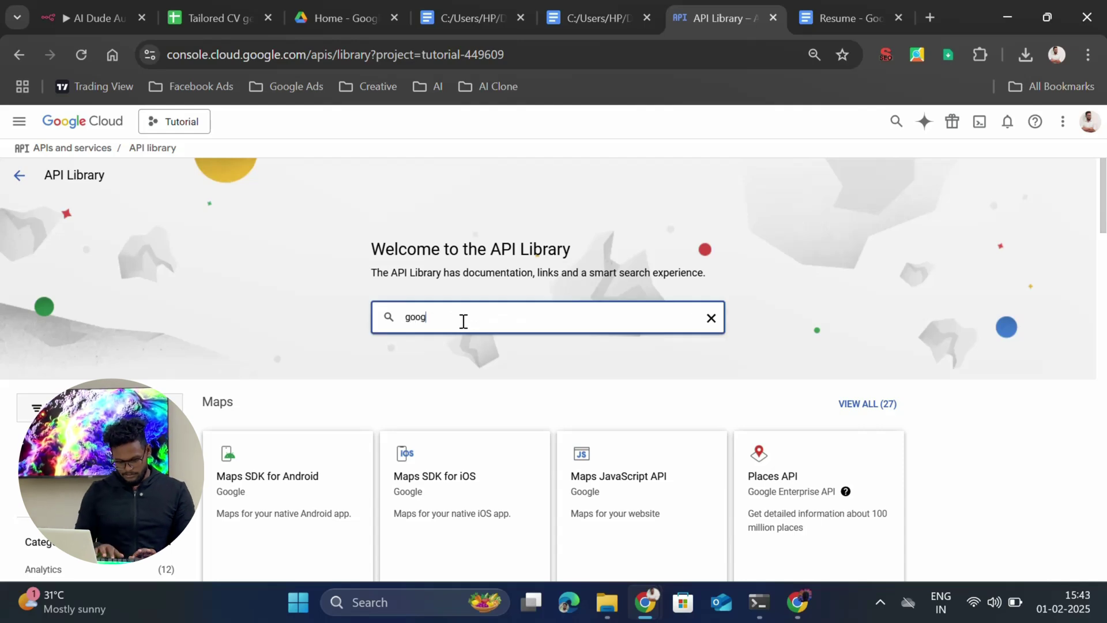
{"action": "type", "text": "le do"}
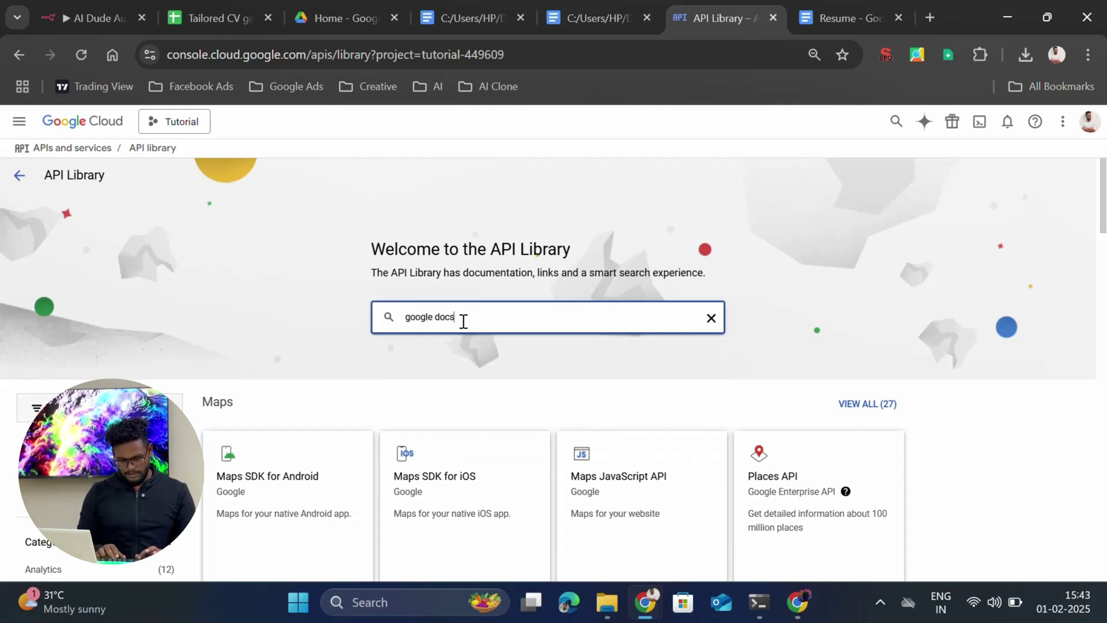
{"action": "type", "text": "cs"}
{"action": "left_click", "coordinate": [518, 346]}
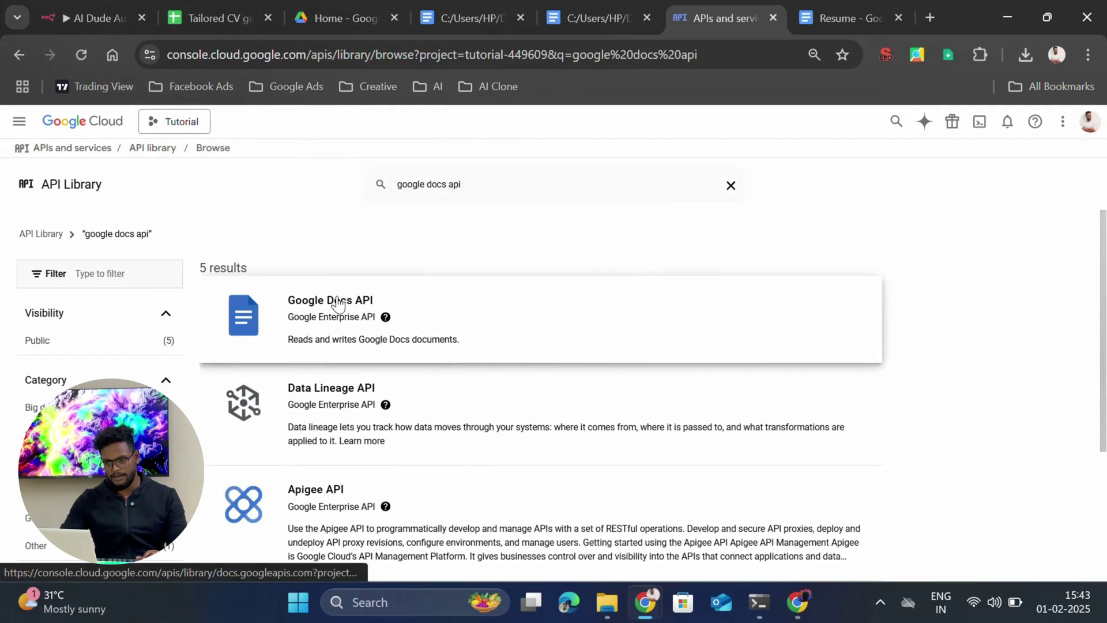
{"action": "left_click", "coordinate": [338, 304]}
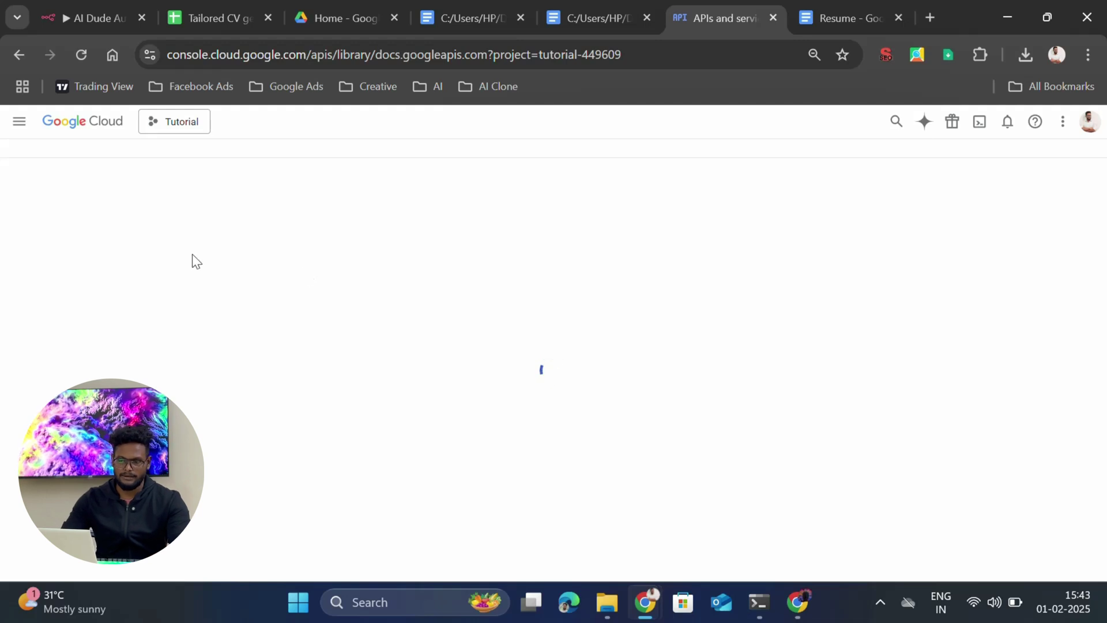
Switch to n8n, test the Read user Resume node, check the content field of its output, and return to the canvas
{"action": "left_click", "coordinate": [109, 19]}
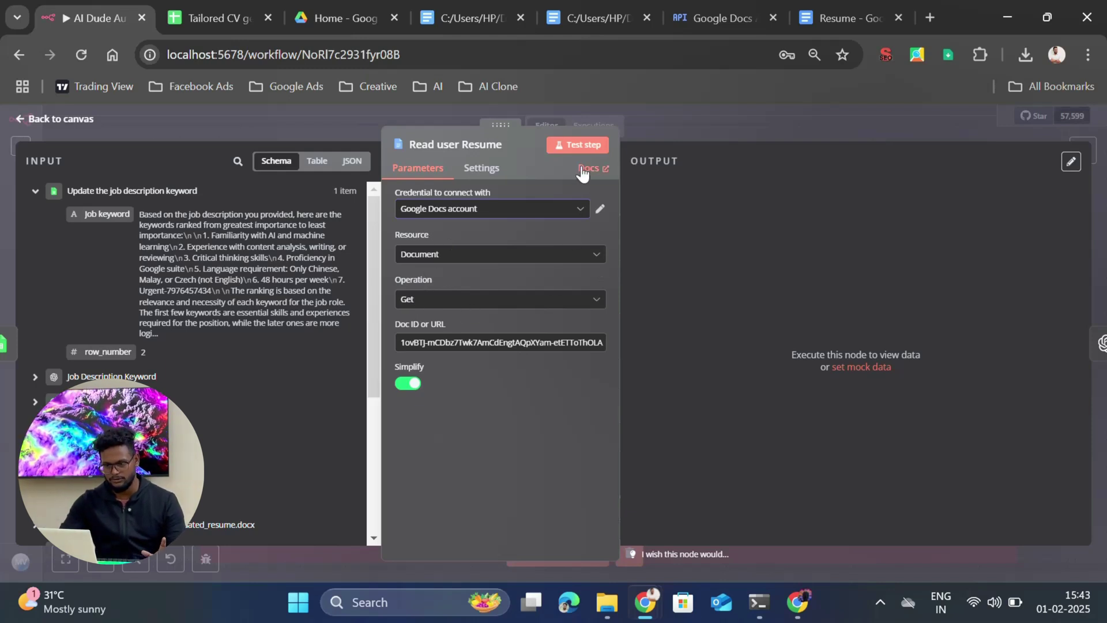
{"action": "left_click", "coordinate": [582, 148]}
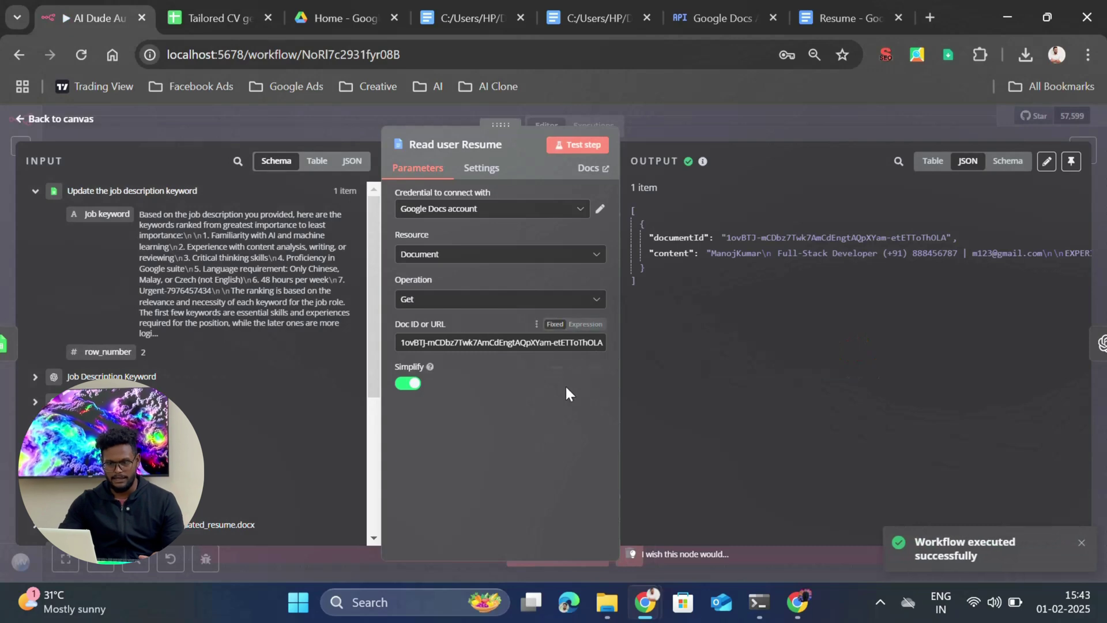
{"action": "triple_click", "coordinate": [790, 252]}
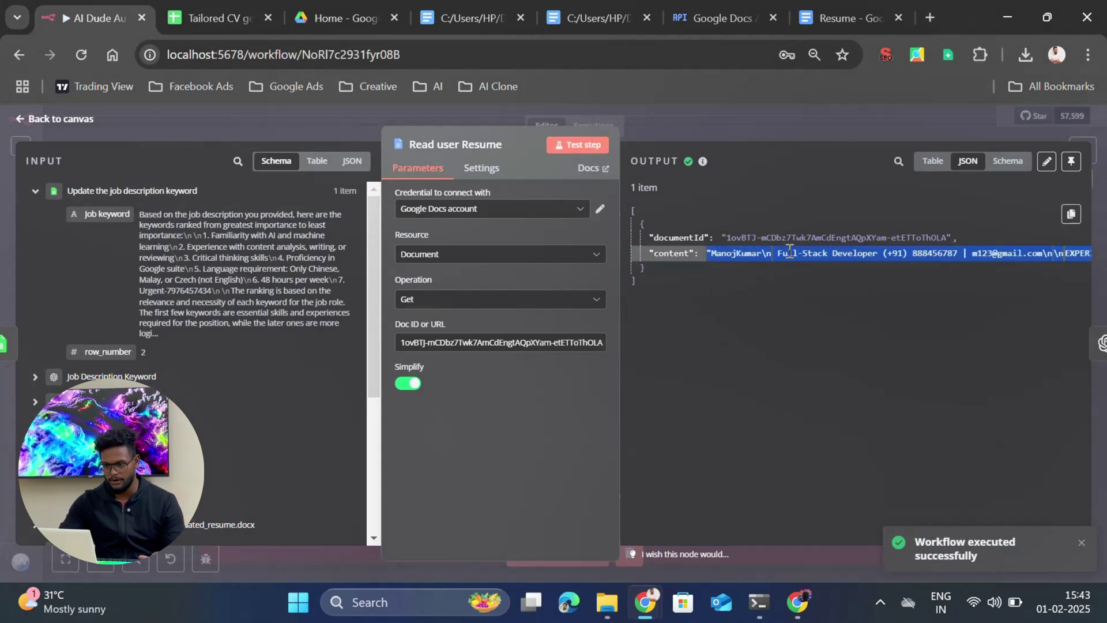
{"action": "double_click", "coordinate": [843, 254]}
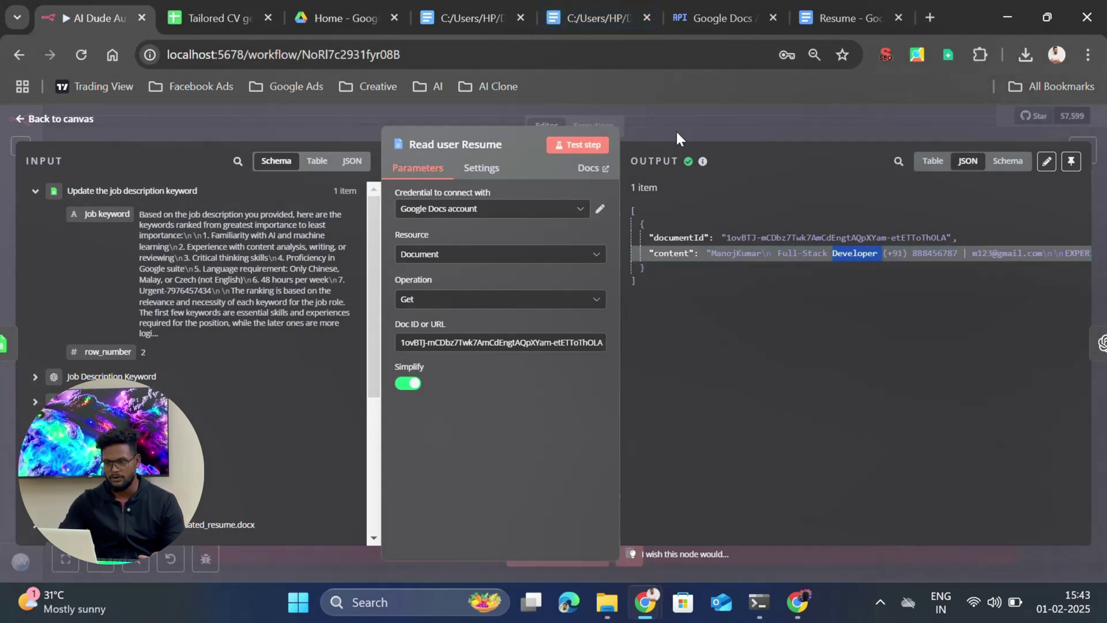
{"action": "left_click", "coordinate": [667, 118]}
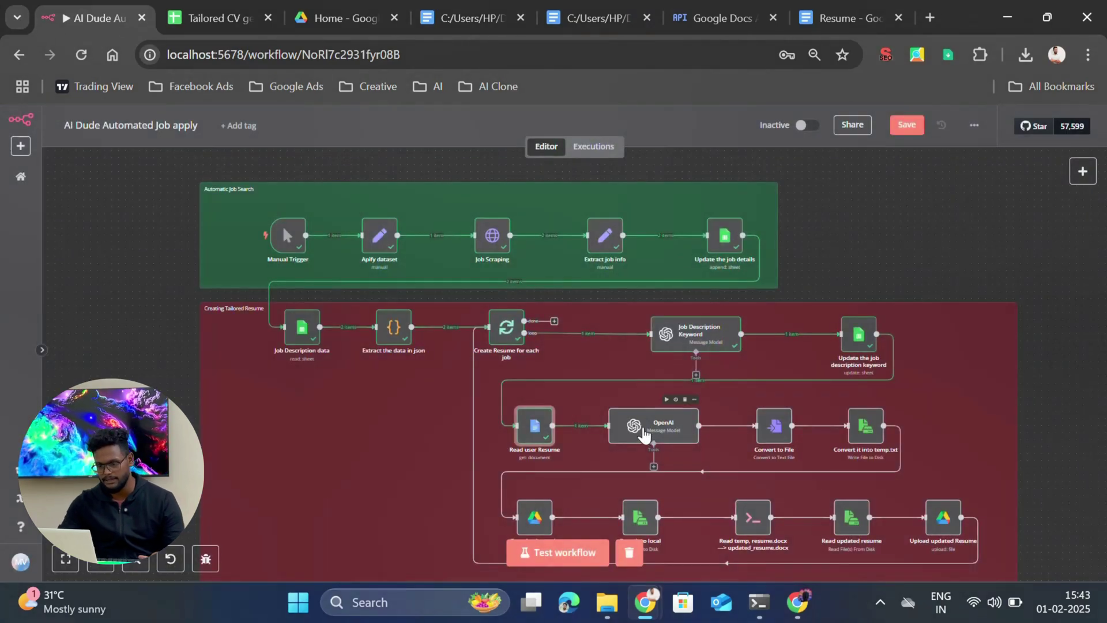
Open the OpenAI node and review its prompt's opening rewrite instructions and the job title, job description and resume expressions
{"action": "double_click", "coordinate": [644, 435]}
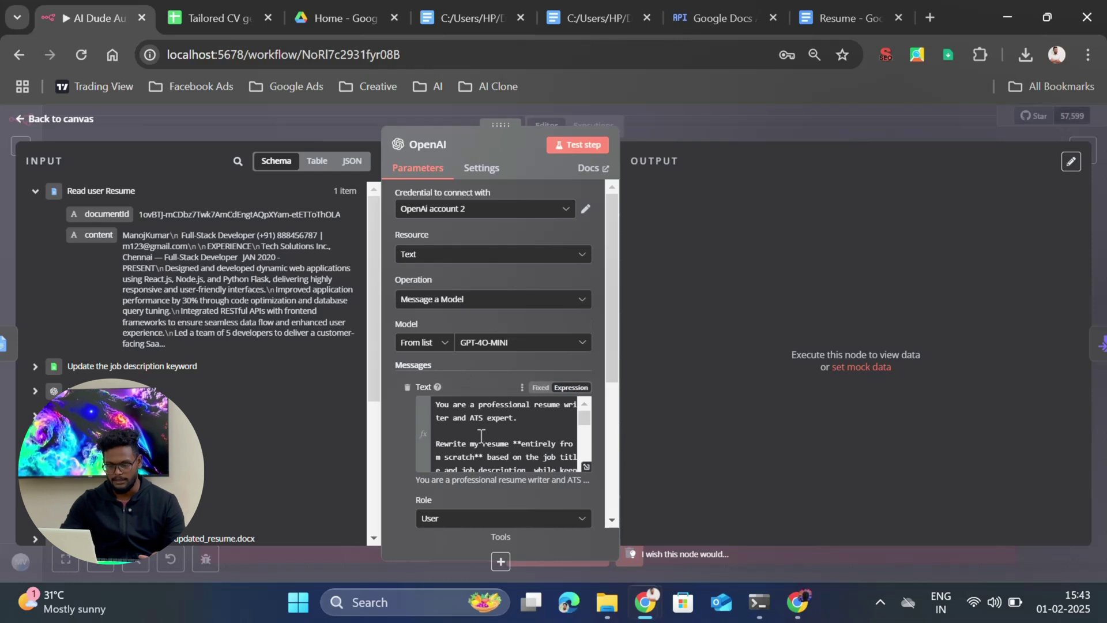
{"action": "scroll", "coordinate": [519, 431], "scroll_direction": "down", "scroll_amount": 3}
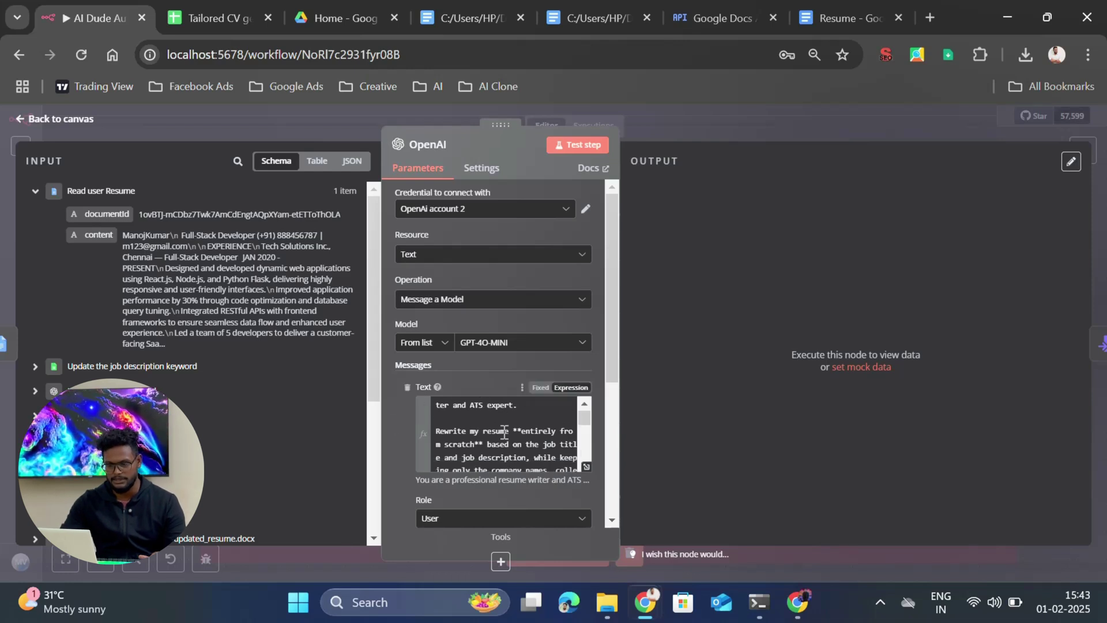
{"action": "scroll", "coordinate": [508, 436], "scroll_direction": "up", "scroll_amount": 3}
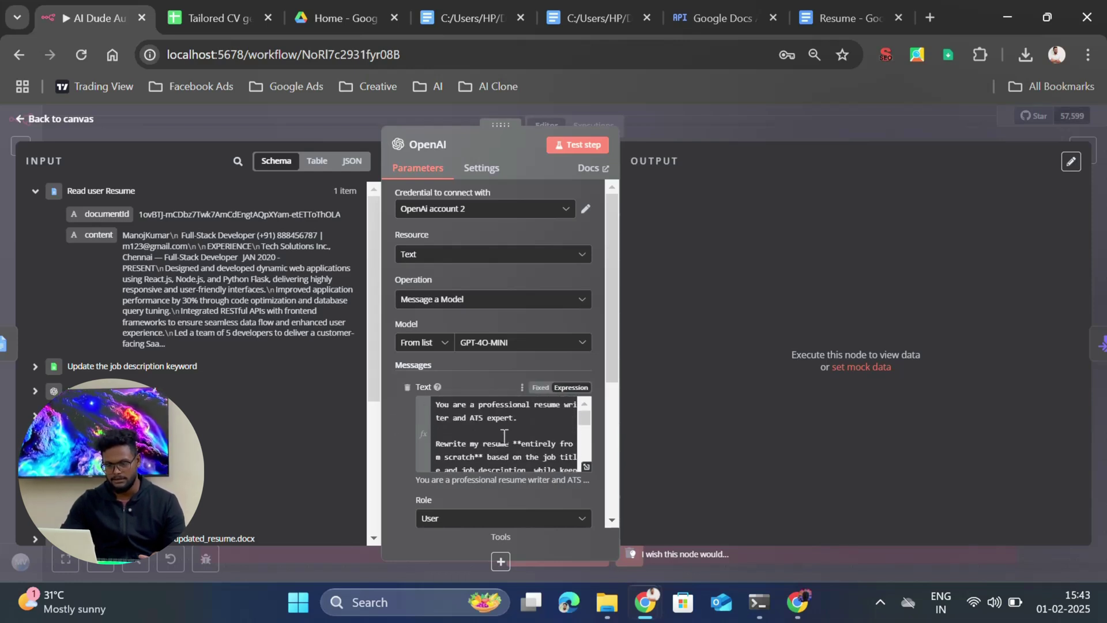
{"action": "scroll", "coordinate": [504, 437], "scroll_direction": "down", "scroll_amount": 5}
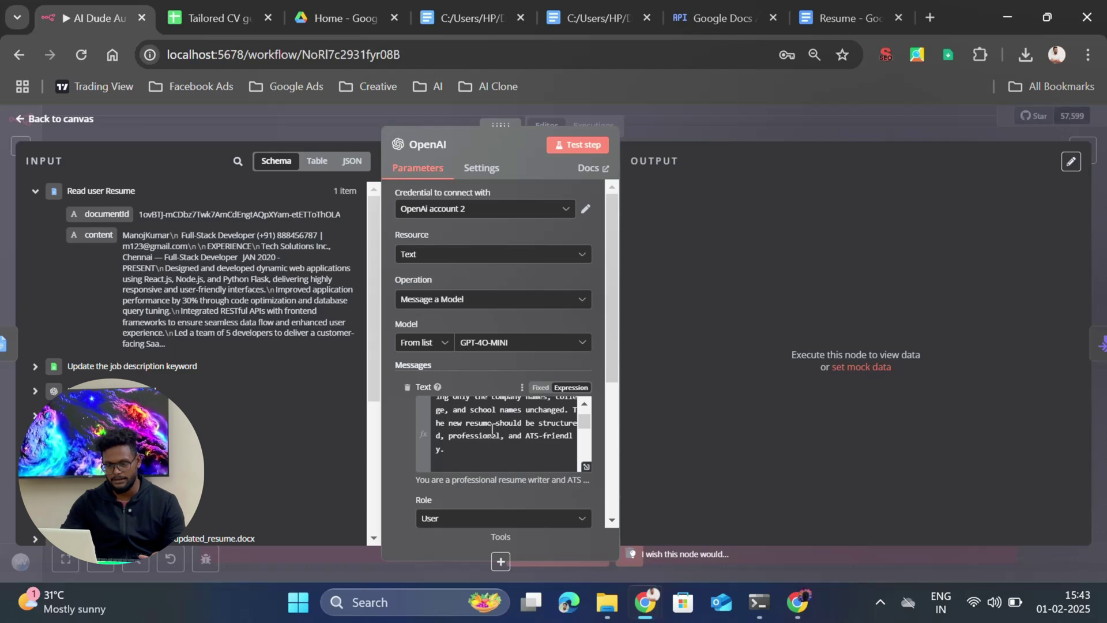
{"action": "scroll", "coordinate": [492, 430], "scroll_direction": "down", "scroll_amount": 2}
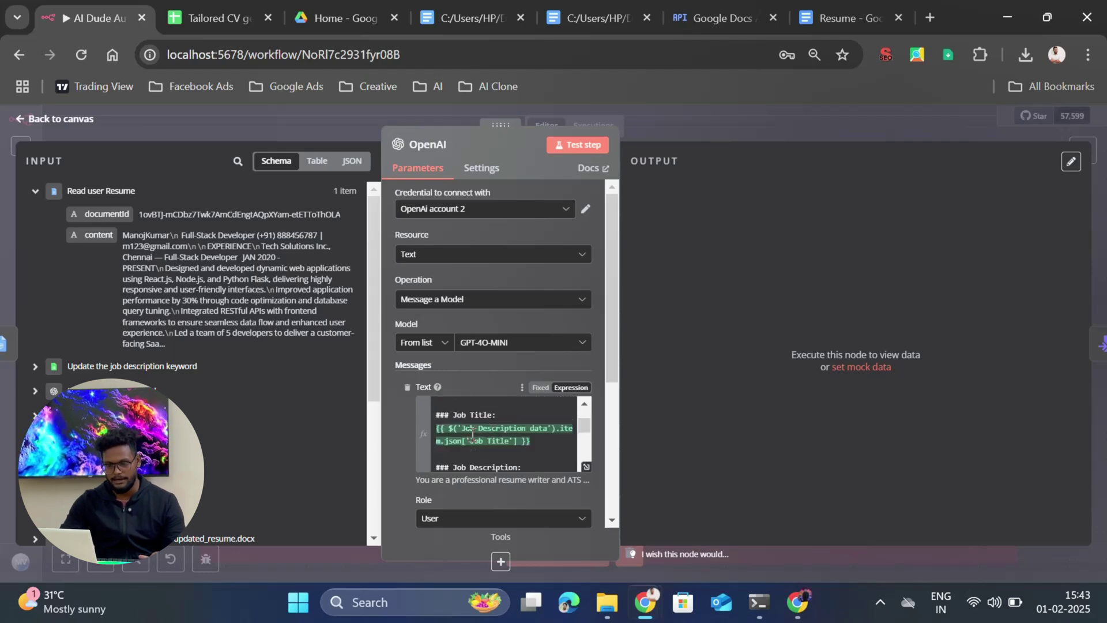
{"action": "triple_click", "coordinate": [470, 434]}
{"action": "scroll", "coordinate": [496, 433], "scroll_direction": "down", "scroll_amount": 2}
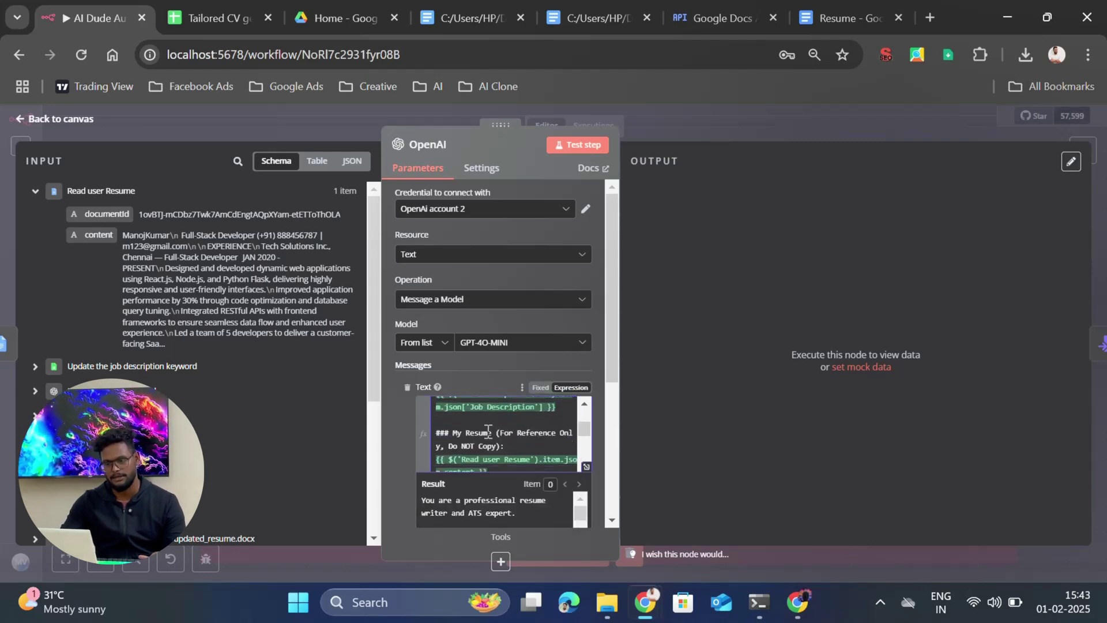
Review the prompt's Important Instructions, from using the existing resume only for reference to making the result professional, concise and ATS-optimized
{"action": "scroll", "coordinate": [489, 442], "scroll_direction": "down", "scroll_amount": 2}
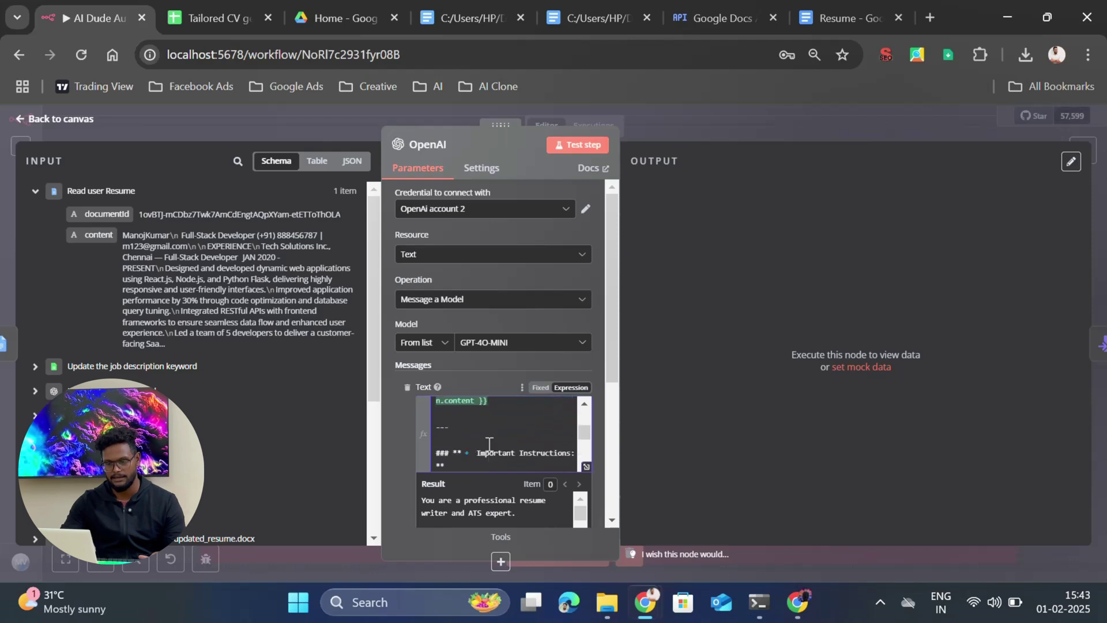
{"action": "scroll", "coordinate": [488, 440], "scroll_direction": "up", "scroll_amount": 2}
{"action": "scroll", "coordinate": [485, 437], "scroll_direction": "down", "scroll_amount": 2}
{"action": "scroll", "coordinate": [485, 437], "scroll_direction": "down", "scroll_amount": 2}
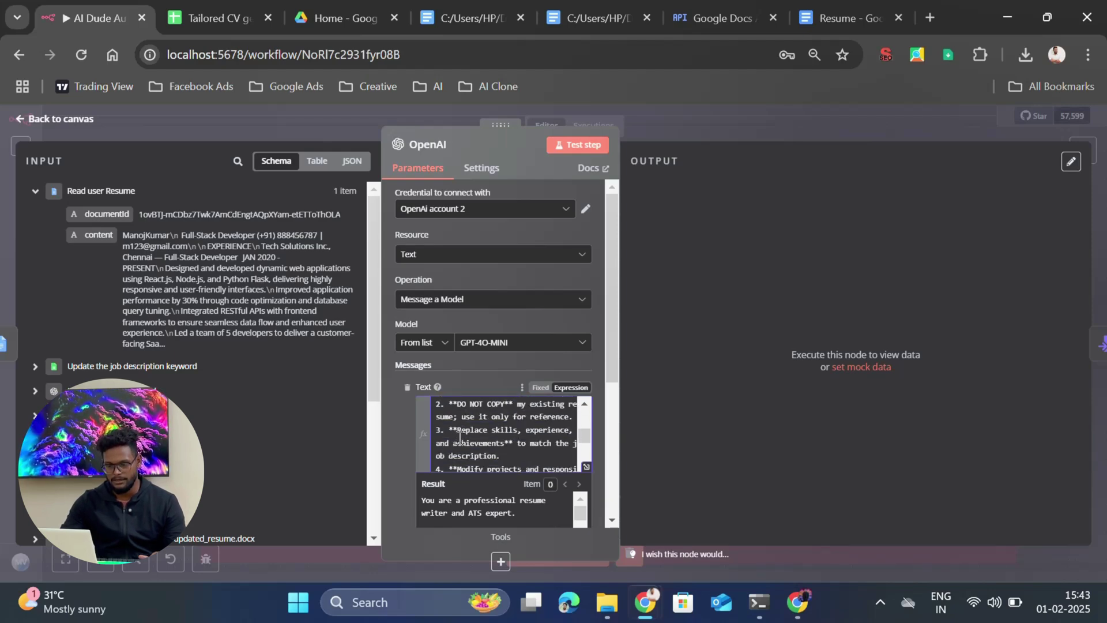
{"action": "scroll", "coordinate": [461, 437], "scroll_direction": "down", "scroll_amount": 2}
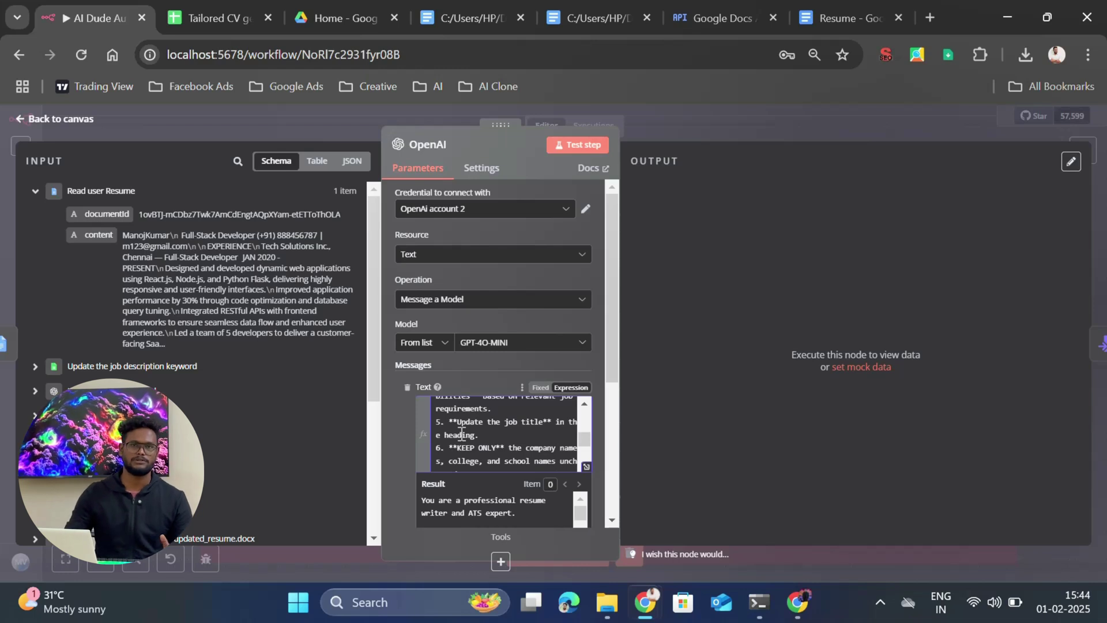
{"action": "scroll", "coordinate": [464, 437], "scroll_direction": "down", "scroll_amount": 4}
{"action": "scroll", "coordinate": [499, 459], "scroll_direction": "down", "scroll_amount": 2}
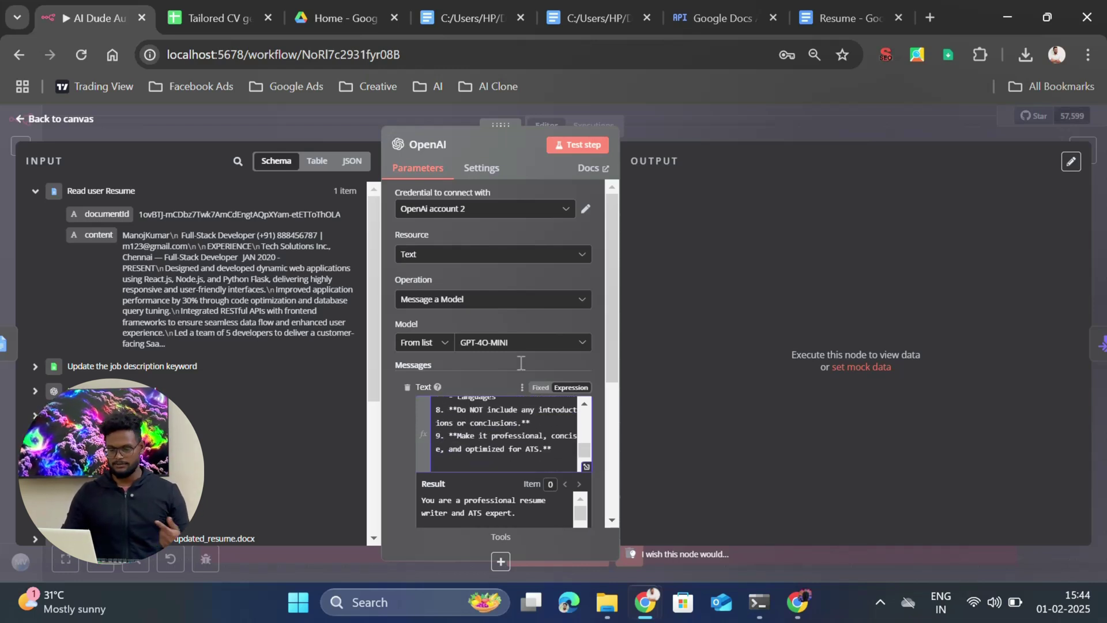
Test the OpenAI node, check the rewritten resume in the output's content field, and return to the canvas
{"action": "left_click", "coordinate": [584, 146]}
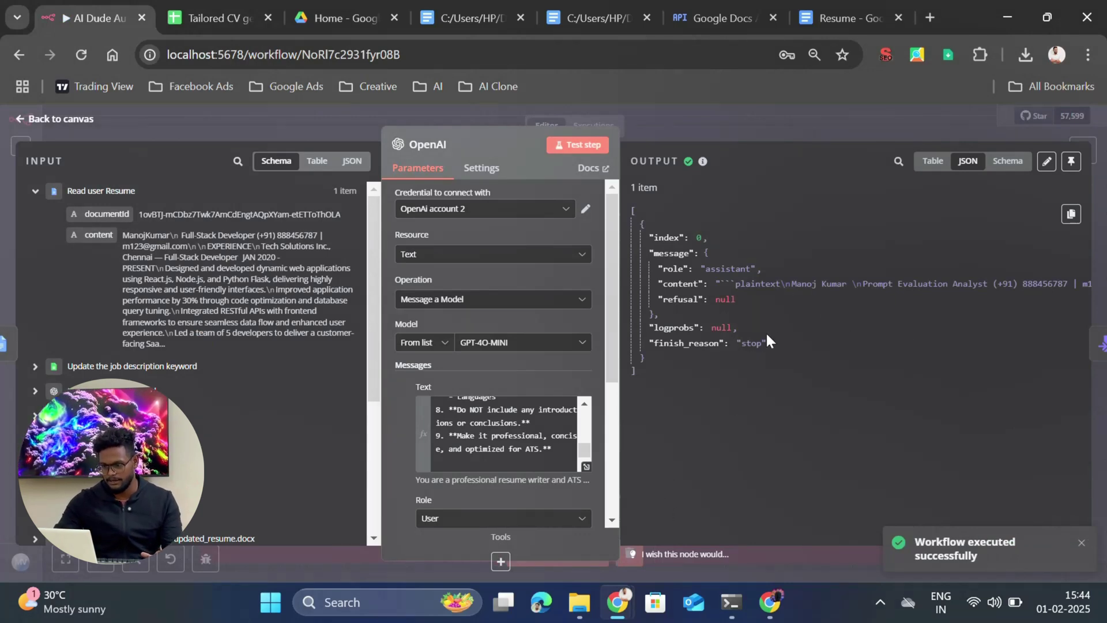
{"action": "double_click", "coordinate": [834, 283]}
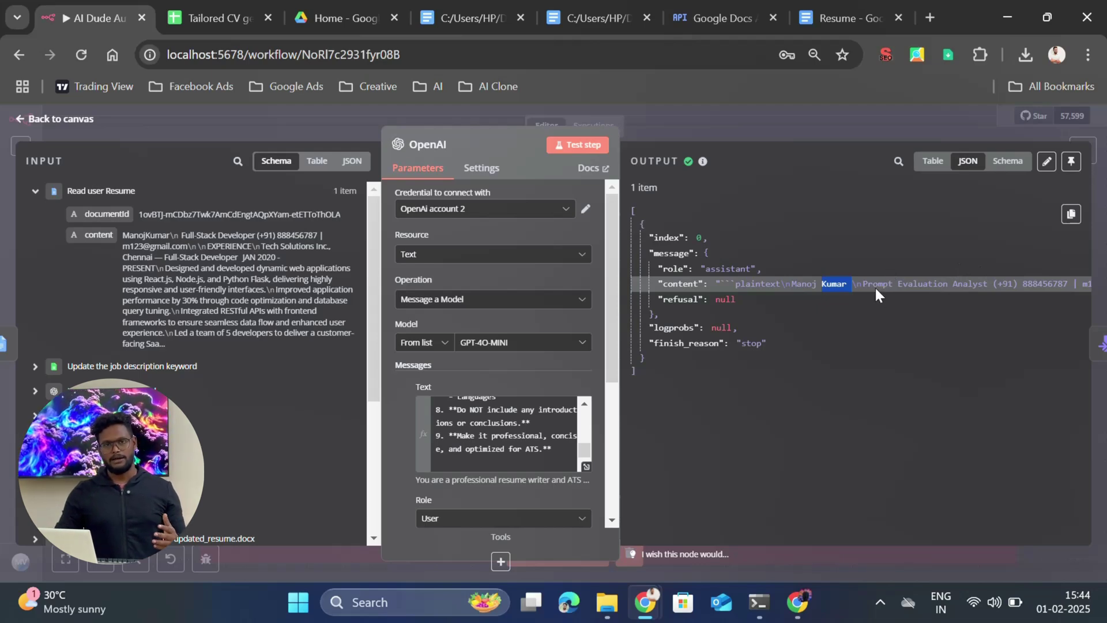
{"action": "left_click", "coordinate": [841, 106]}
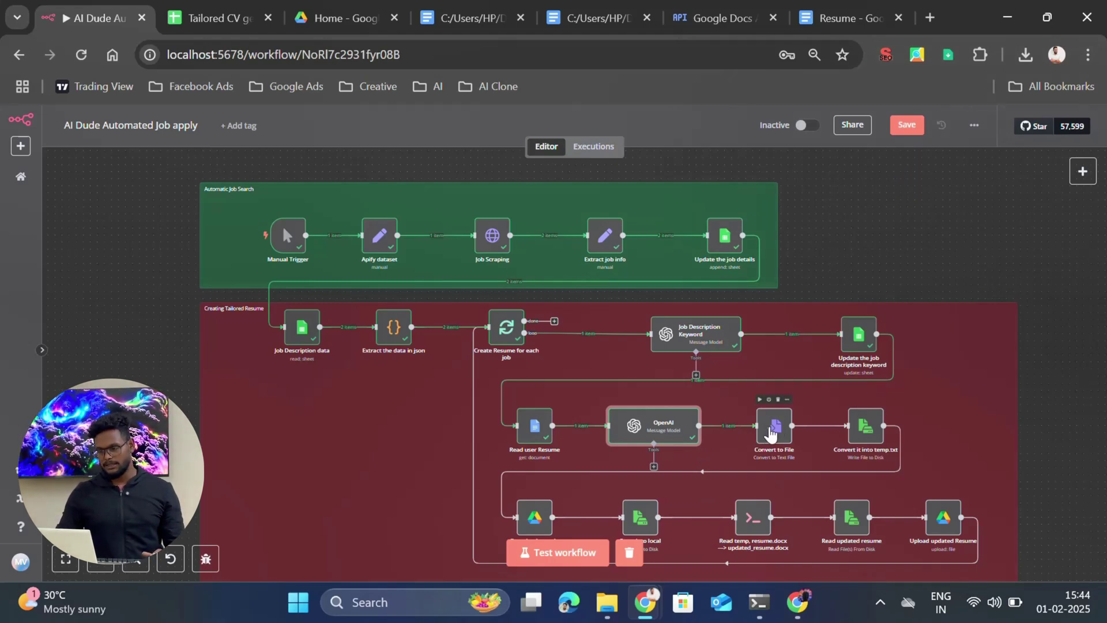
Open the Convert to File node, test its conversion of message.content to a text file, and return to the canvas
{"action": "double_click", "coordinate": [771, 434]}
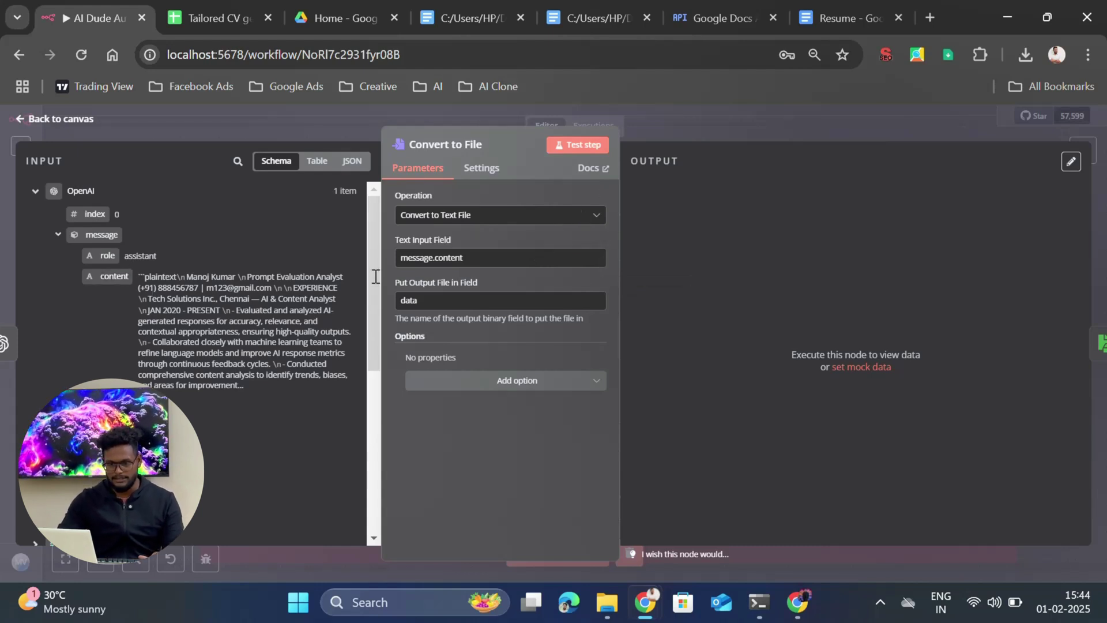
{"action": "left_click", "coordinate": [582, 147]}
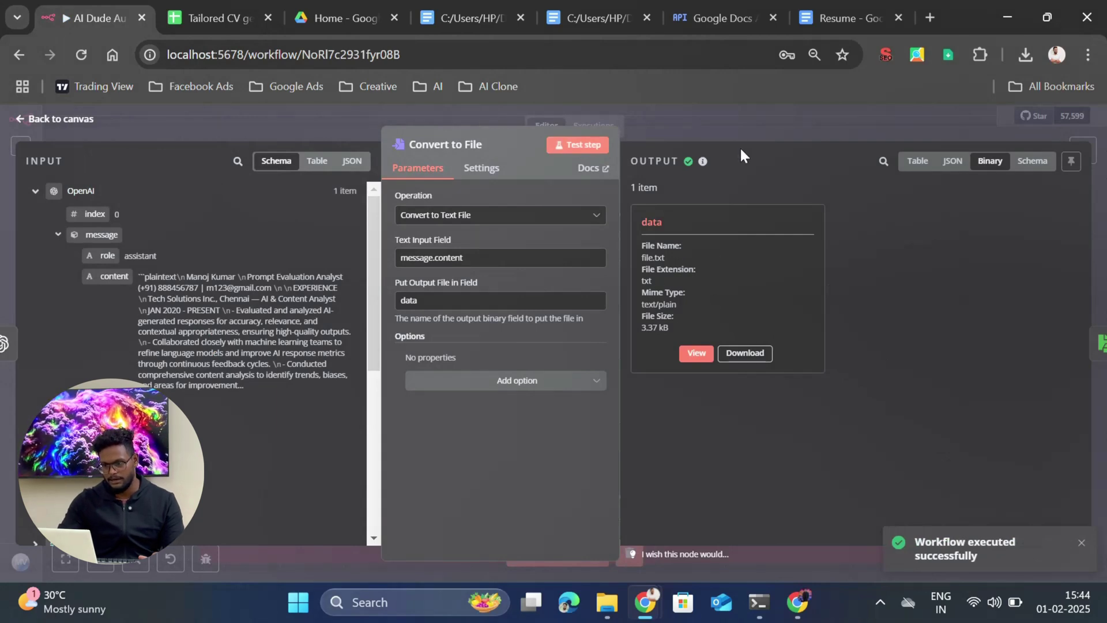
{"action": "left_click", "coordinate": [763, 110]}
Switch to the n8n folder in File Explorer, open the temp text file, review its resume text and close it
{"action": "mouse_move", "coordinate": [616, 606]}
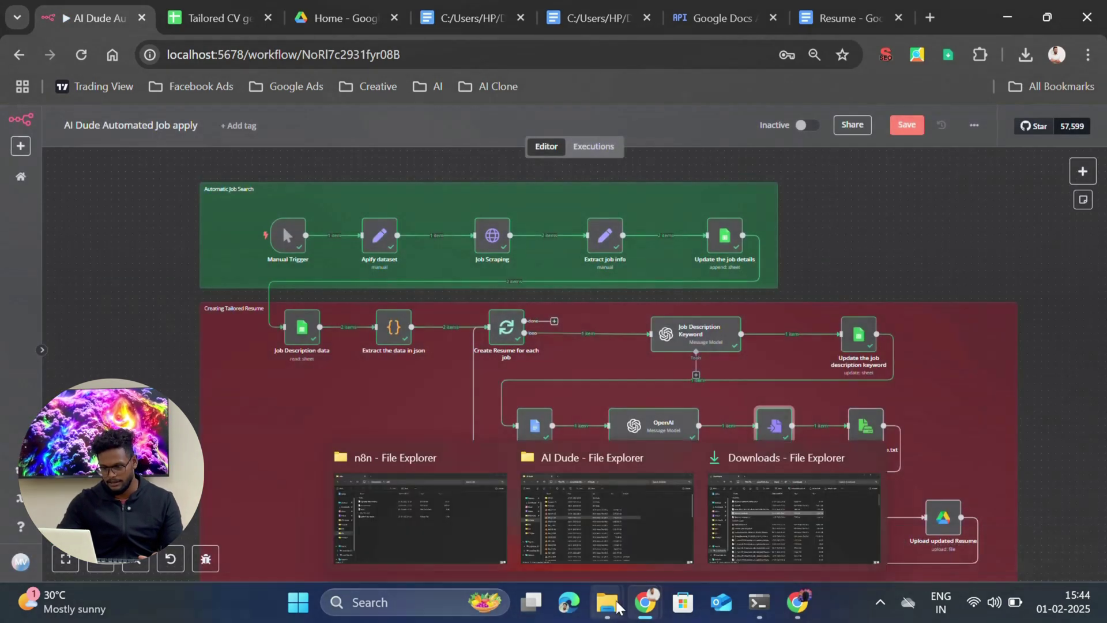
{"action": "left_click", "coordinate": [463, 528]}
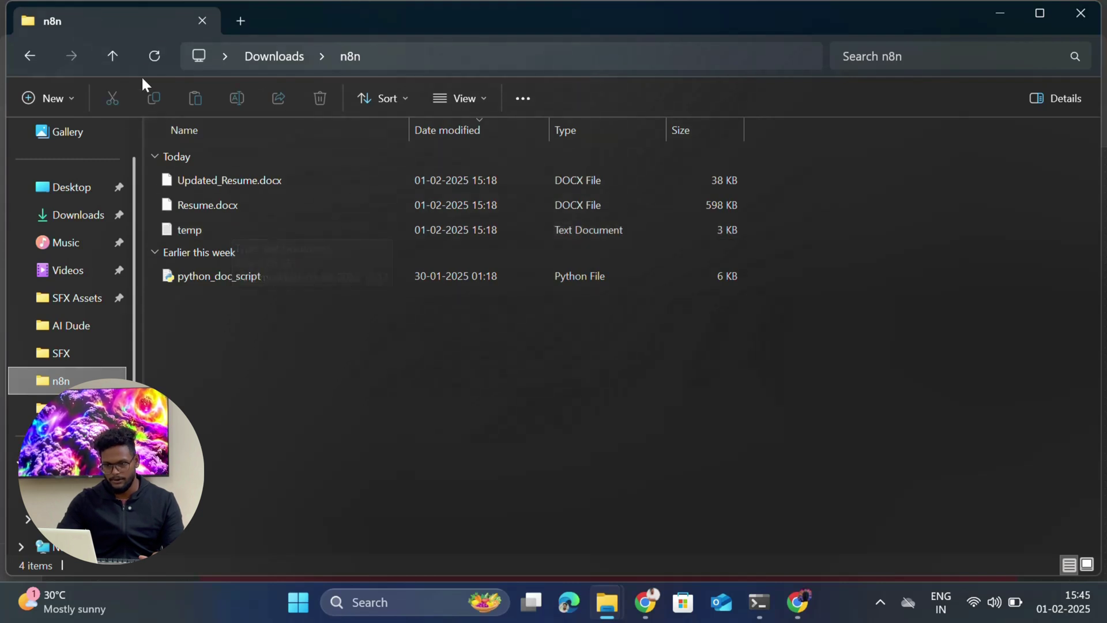
{"action": "left_click", "coordinate": [193, 226]}
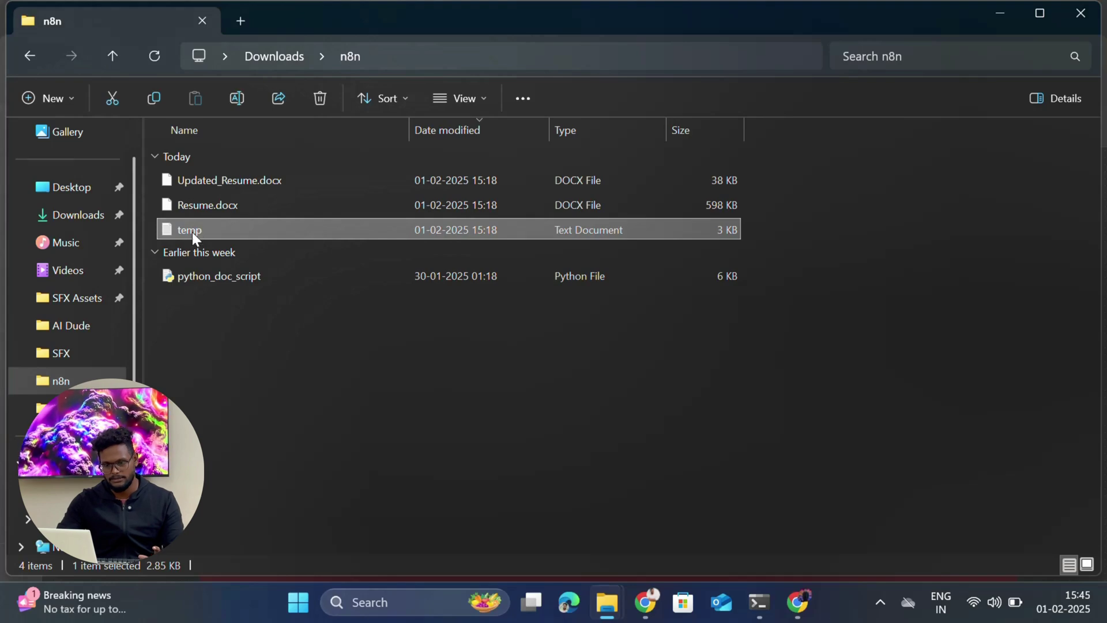
{"action": "double_click", "coordinate": [192, 231]}
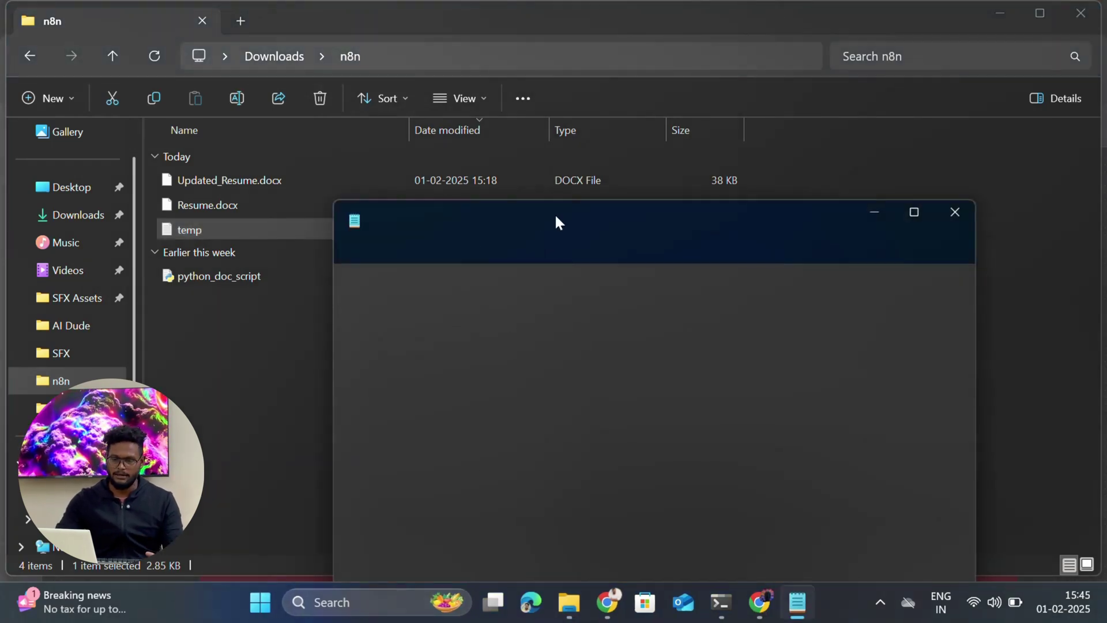
{"action": "scroll", "coordinate": [528, 354], "scroll_direction": "down", "scroll_amount": 5}
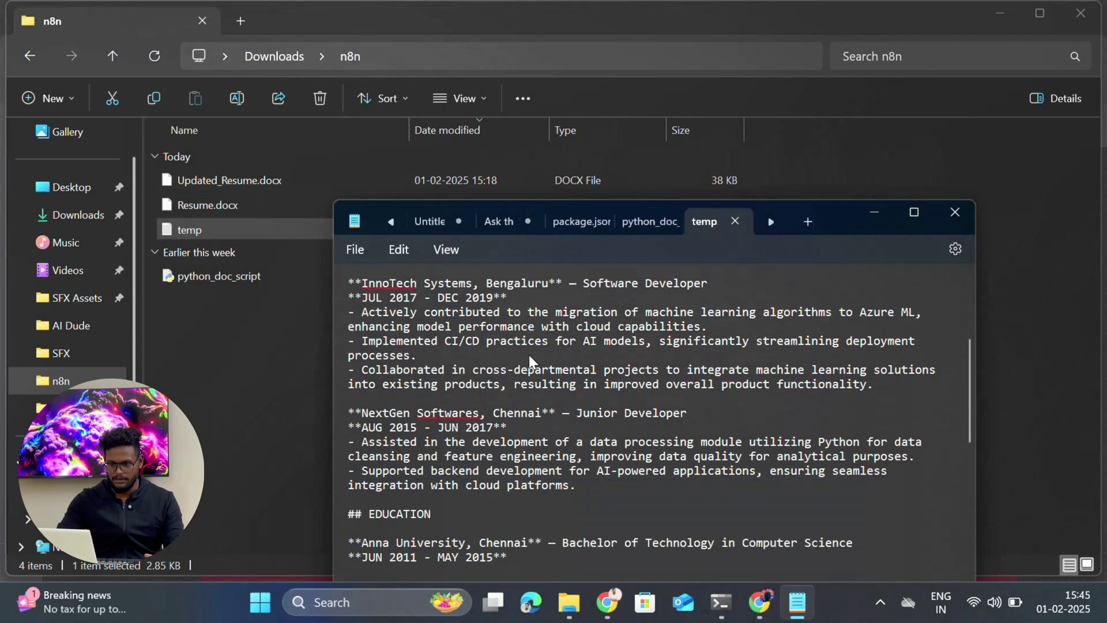
{"action": "scroll", "coordinate": [529, 354], "scroll_direction": "up", "scroll_amount": 5}
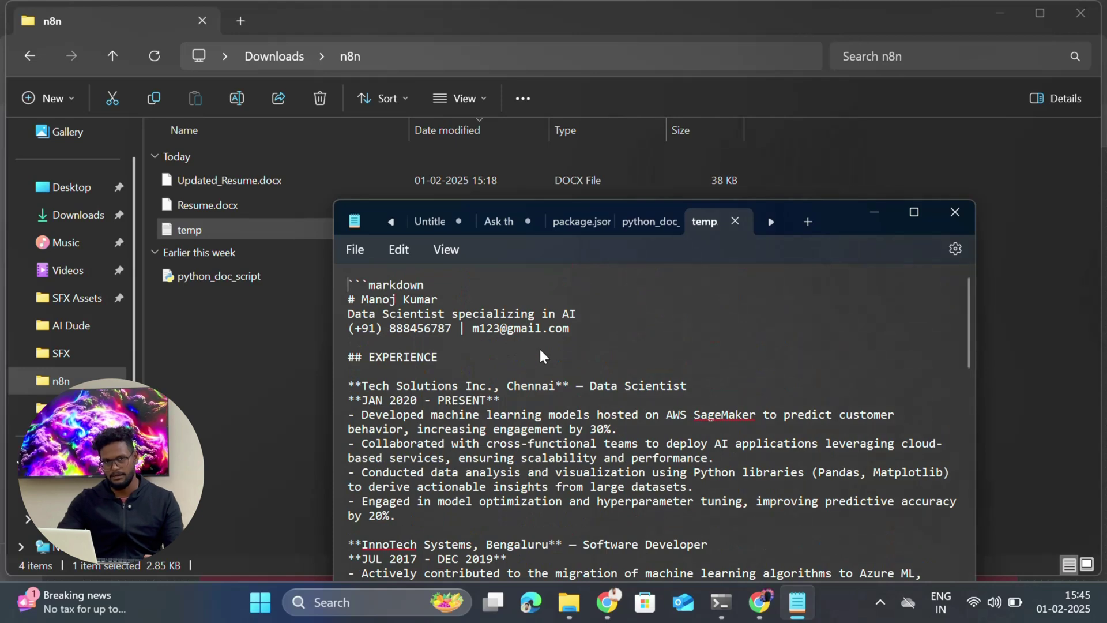
{"action": "left_click", "coordinate": [959, 207]}
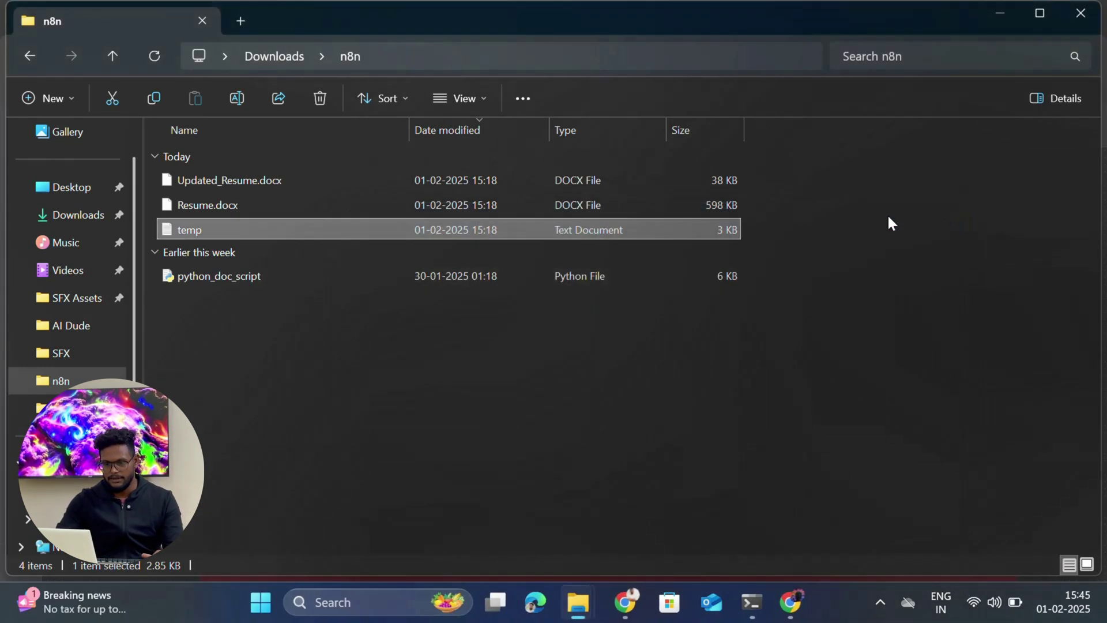
Try to open Resume.docx, dismiss the app chooser, point out the python_doc_script file, and return to the n8n canvas
{"action": "left_click", "coordinate": [285, 205]}
{"action": "double_click", "coordinate": [506, 205]}
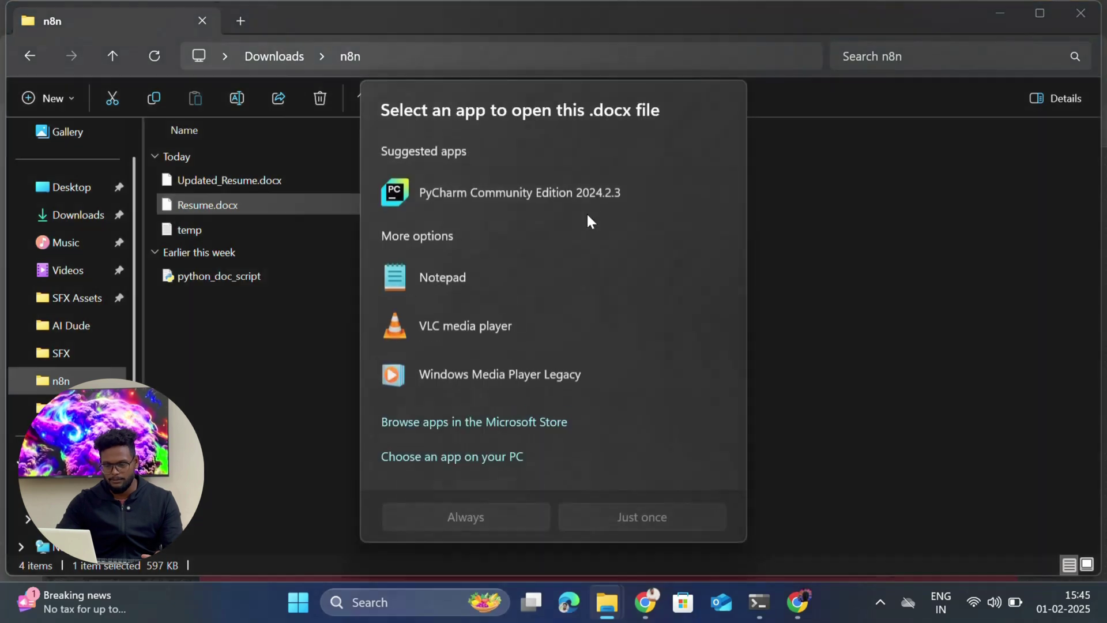
{"action": "left_click", "coordinate": [245, 205]}
{"action": "key", "text": "Down"}
{"action": "key", "text": "Down"}
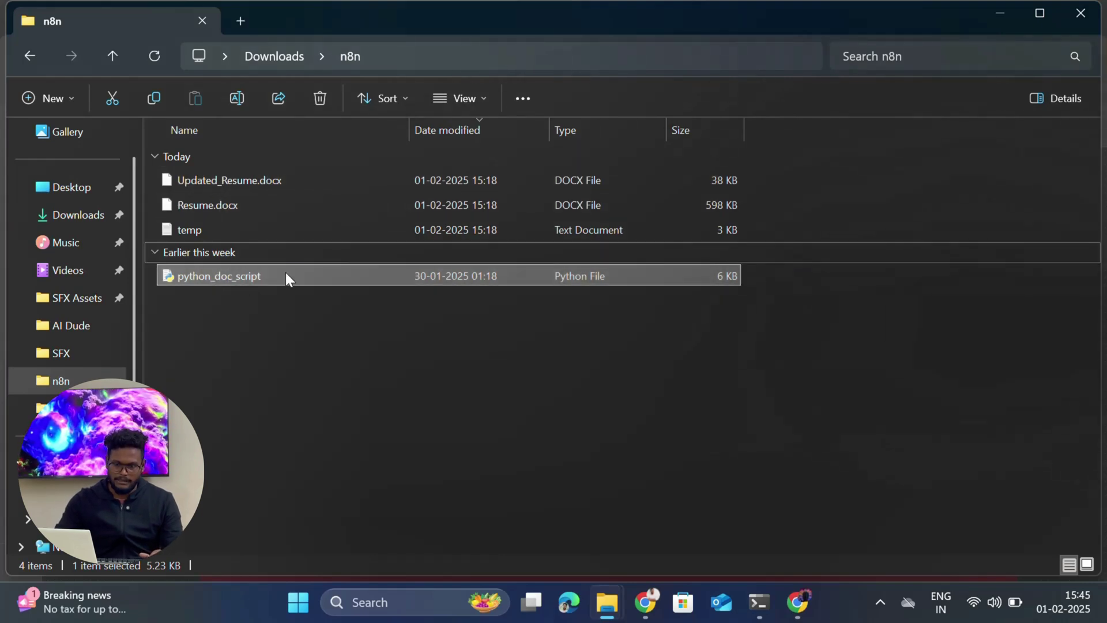
{"action": "left_click", "coordinate": [995, 15]}
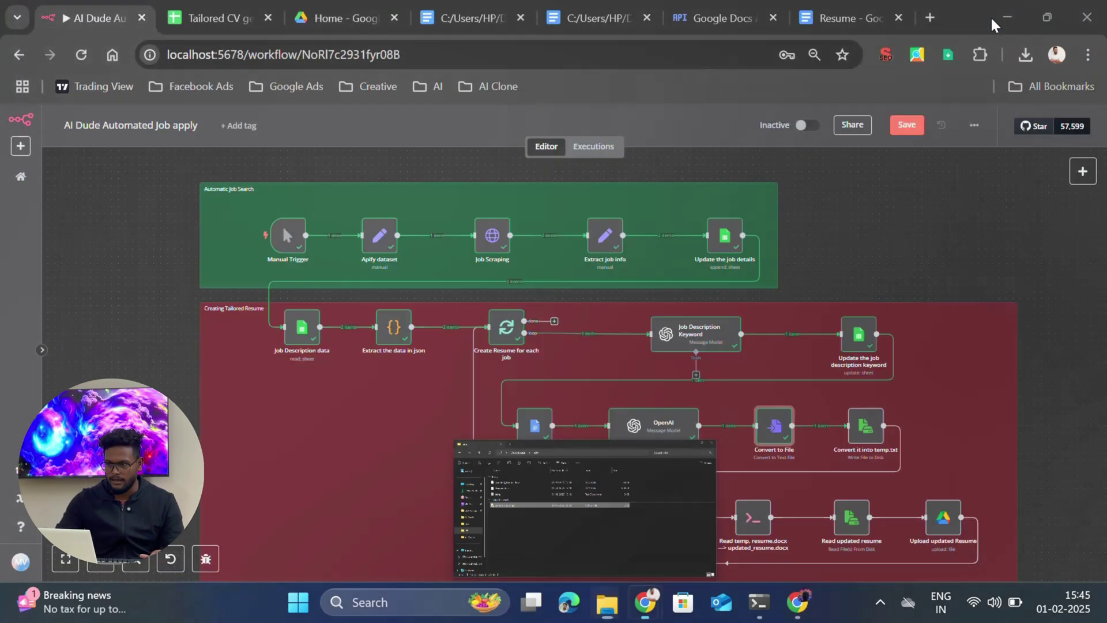
Check the Python command in the "Read temp, resume.docx —> updated_resume.docx" node and return to the canvas
{"action": "scroll", "coordinate": [750, 386], "scroll_direction": "down", "scroll_amount": 1}
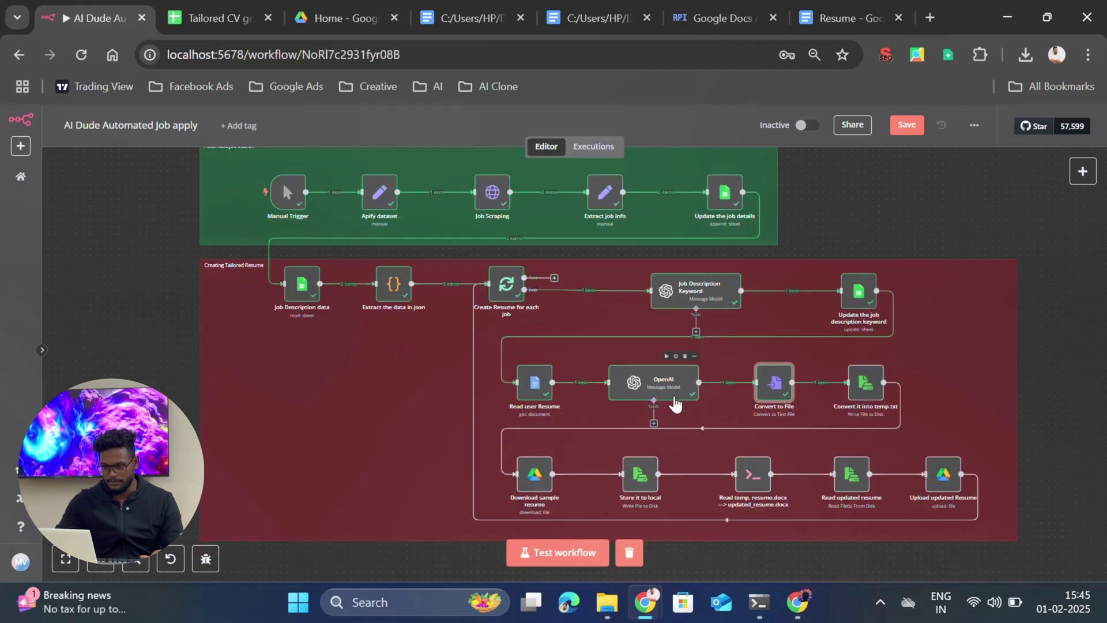
{"action": "scroll", "coordinate": [676, 404], "scroll_direction": "down", "scroll_amount": 1}
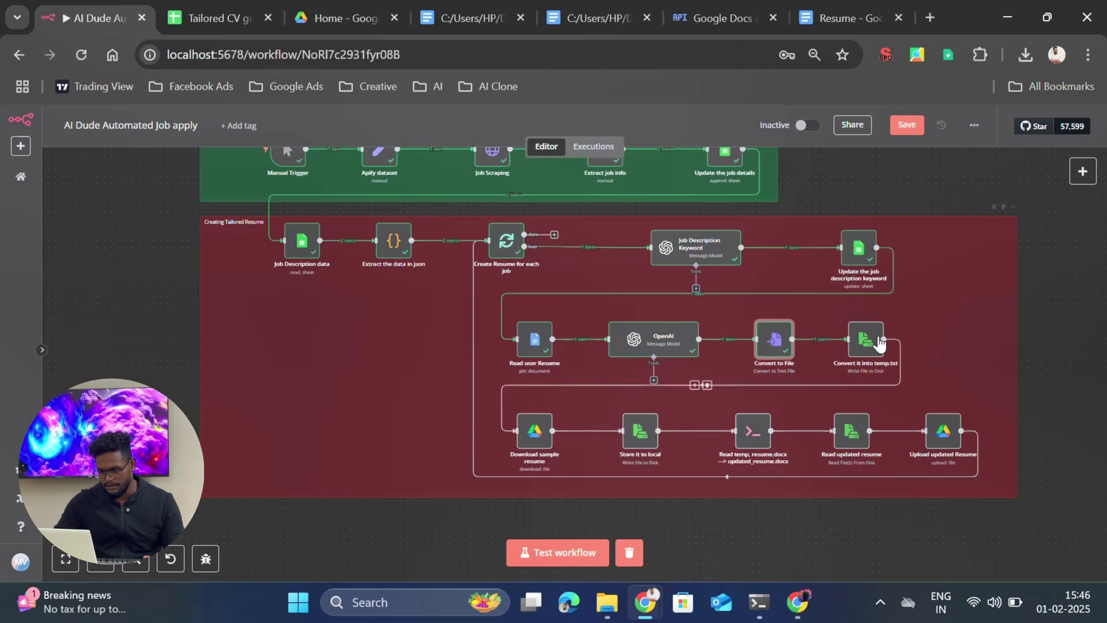
{"action": "double_click", "coordinate": [759, 441]}
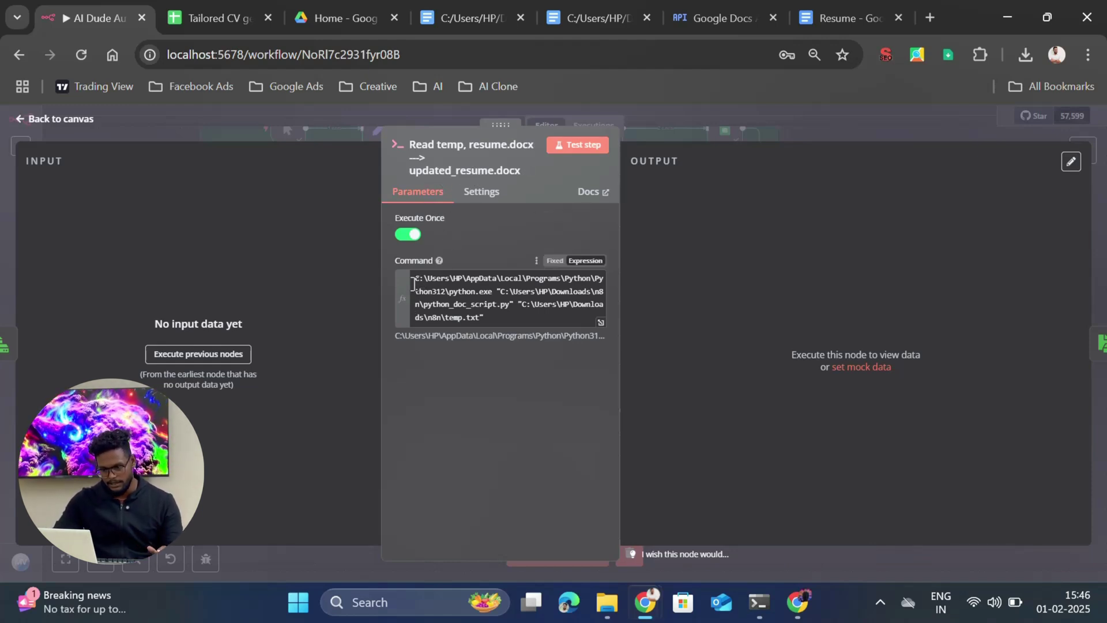
{"action": "left_click", "coordinate": [770, 123]}
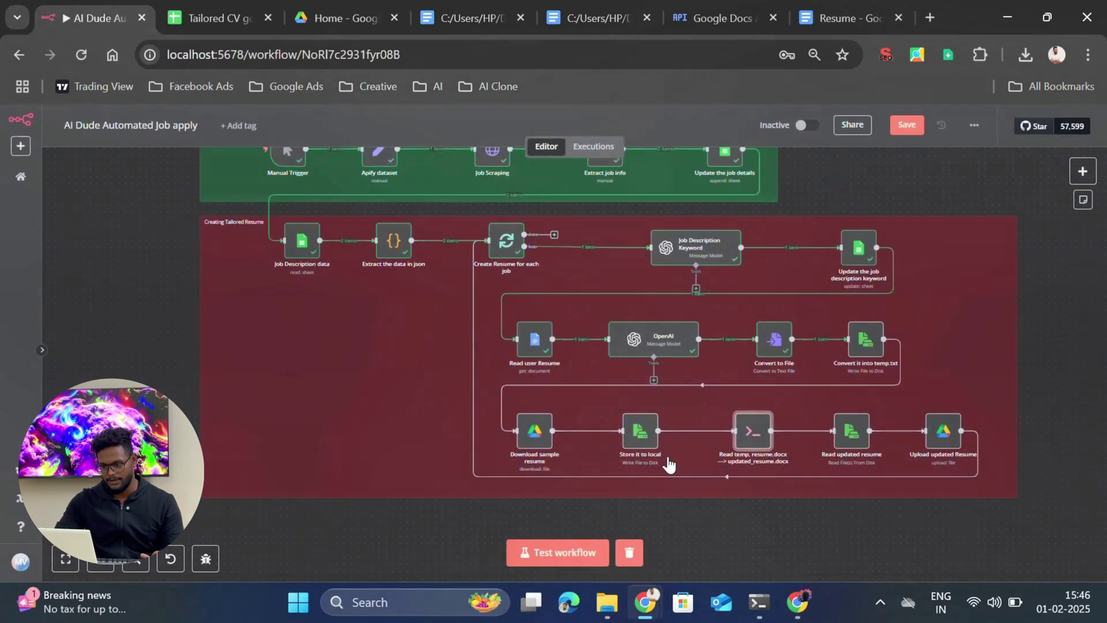
Switch to the n8n folder in File Explorer and open python_doc_script with PyCharm Community Edition 2024.2.3
{"action": "mouse_move", "coordinate": [607, 603]}
{"action": "left_click", "coordinate": [440, 497]}
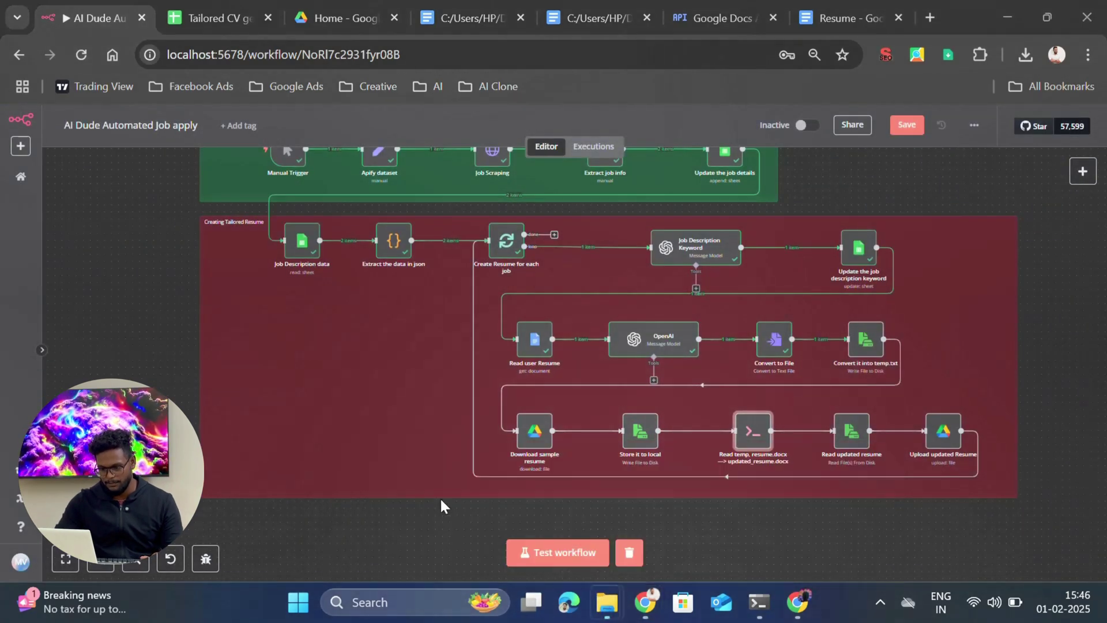
{"action": "right_click", "coordinate": [396, 279]}
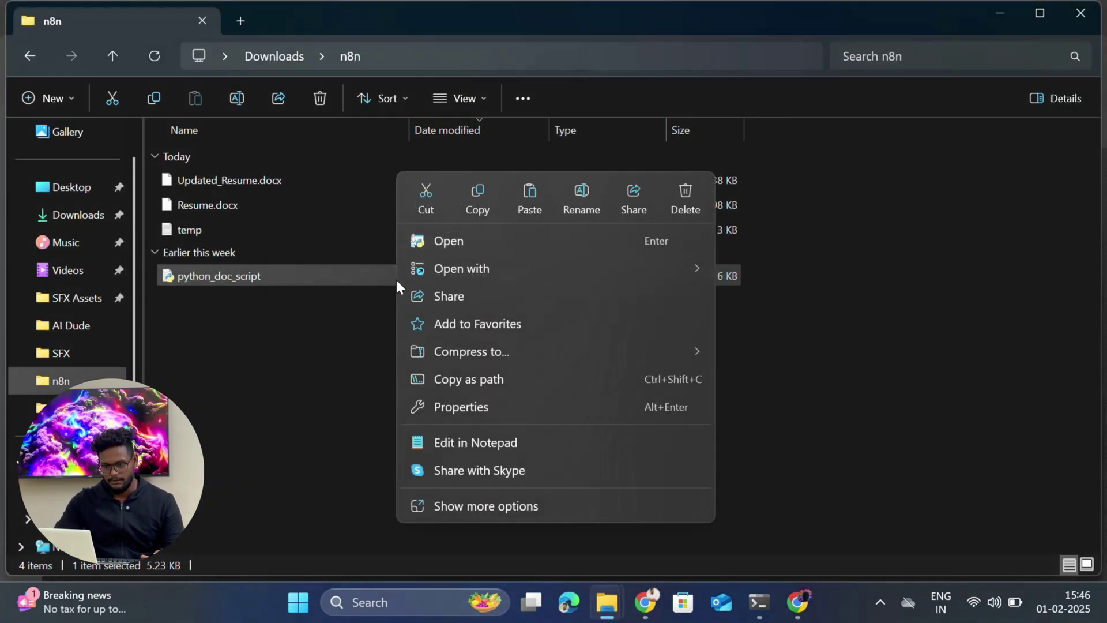
{"action": "mouse_move", "coordinate": [456, 270]}
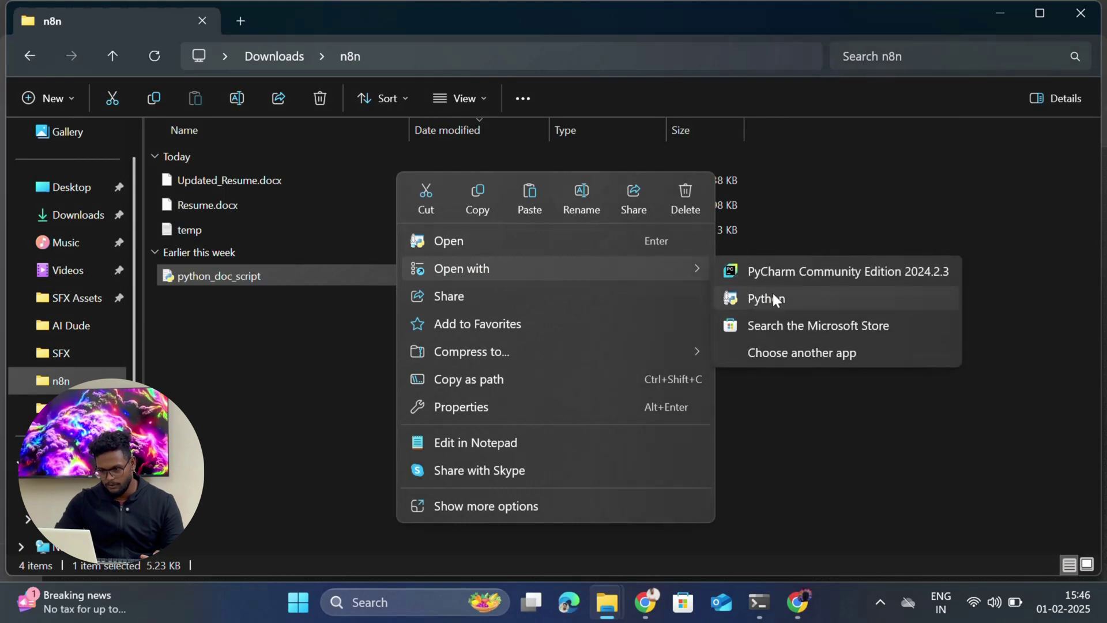
{"action": "left_click", "coordinate": [787, 272]}
Read through python_doc_script.py, examining its file paths, text clean-up rules, heading functions, section extraction and section processing, and return to its imports
{"action": "scroll", "coordinate": [265, 187], "scroll_direction": "down", "scroll_amount": 4}
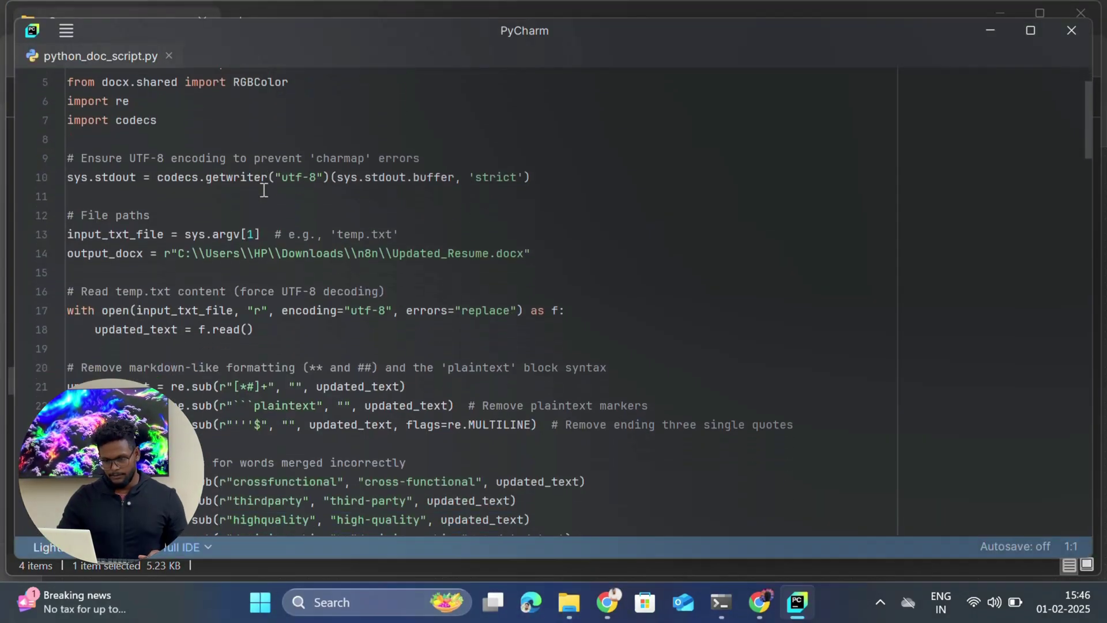
{"action": "scroll", "coordinate": [280, 190], "scroll_direction": "down", "scroll_amount": 1}
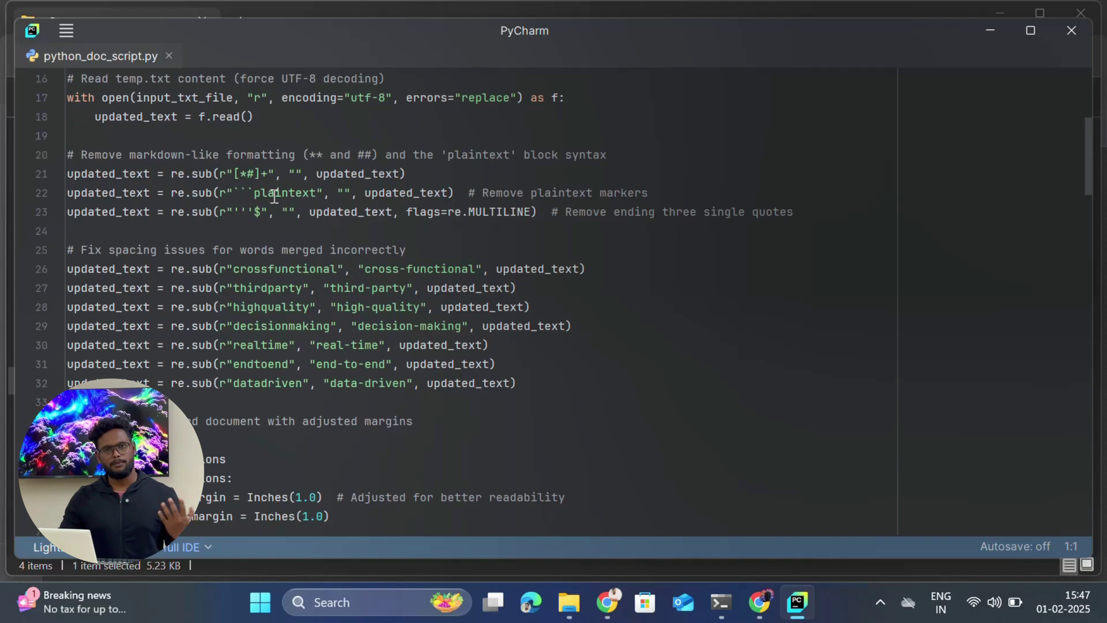
{"action": "scroll", "coordinate": [274, 196], "scroll_direction": "down", "scroll_amount": 9}
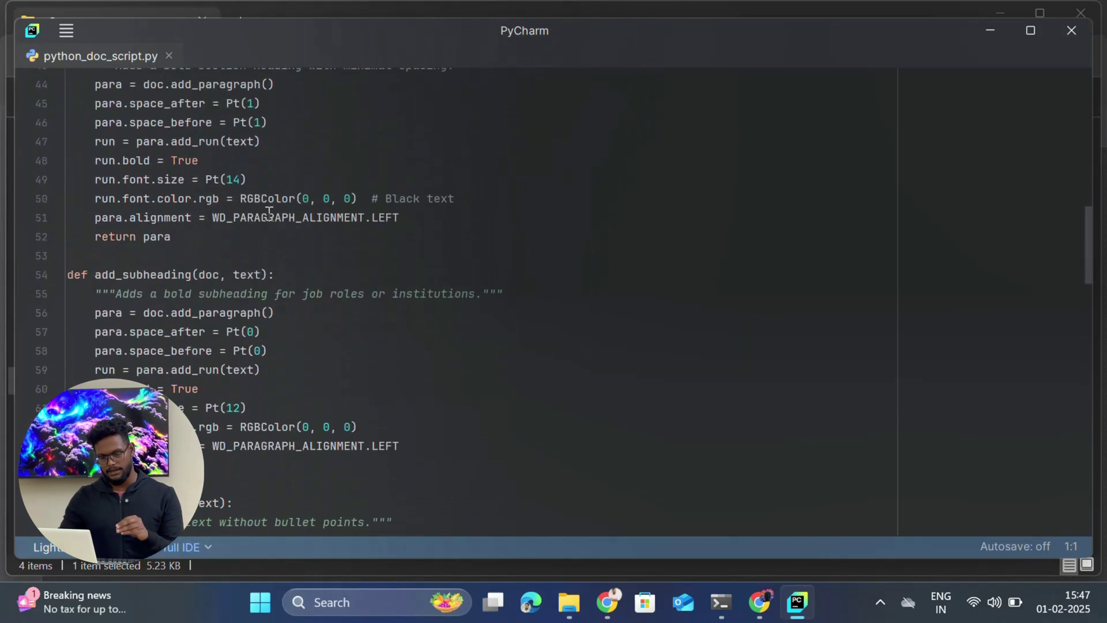
{"action": "scroll", "coordinate": [269, 213], "scroll_direction": "down", "scroll_amount": 1}
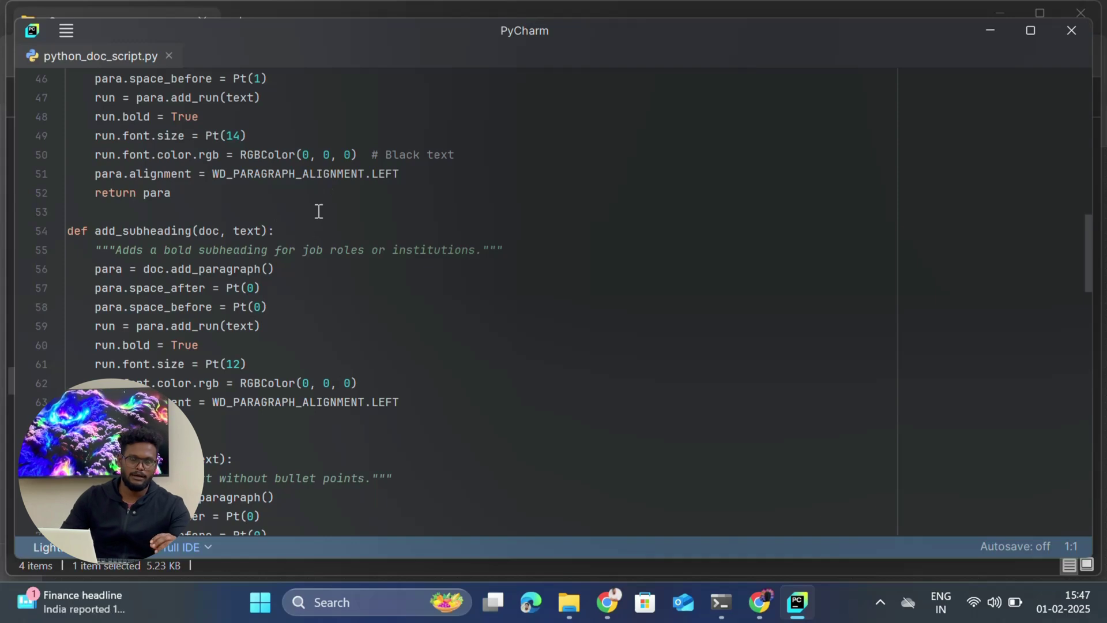
{"action": "scroll", "coordinate": [347, 240], "scroll_direction": "down", "scroll_amount": 11}
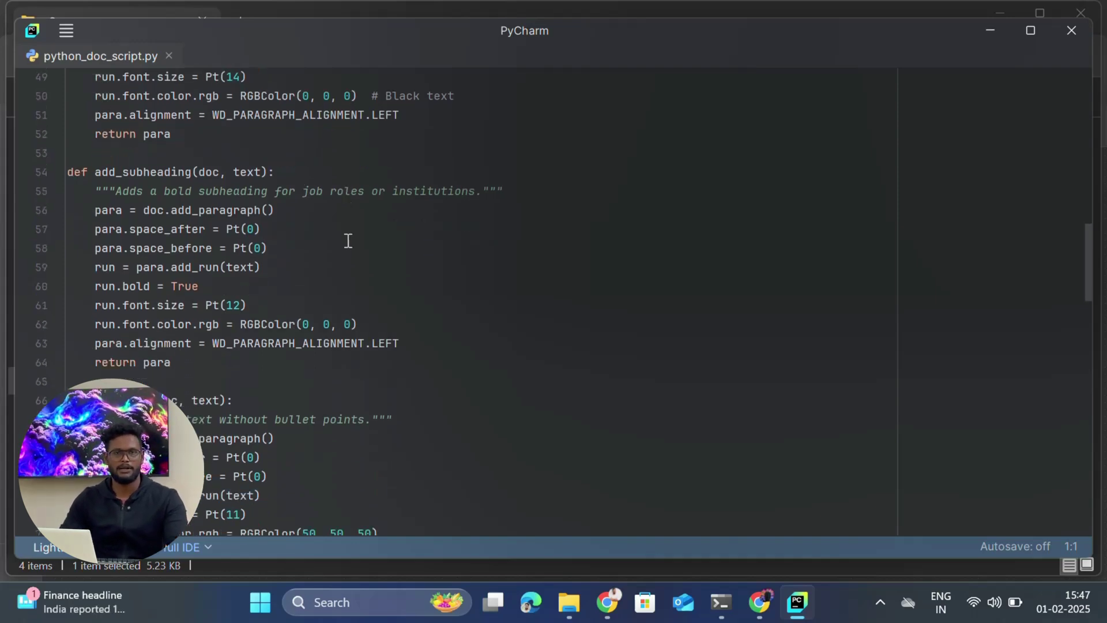
{"action": "scroll", "coordinate": [347, 240], "scroll_direction": "down", "scroll_amount": 4}
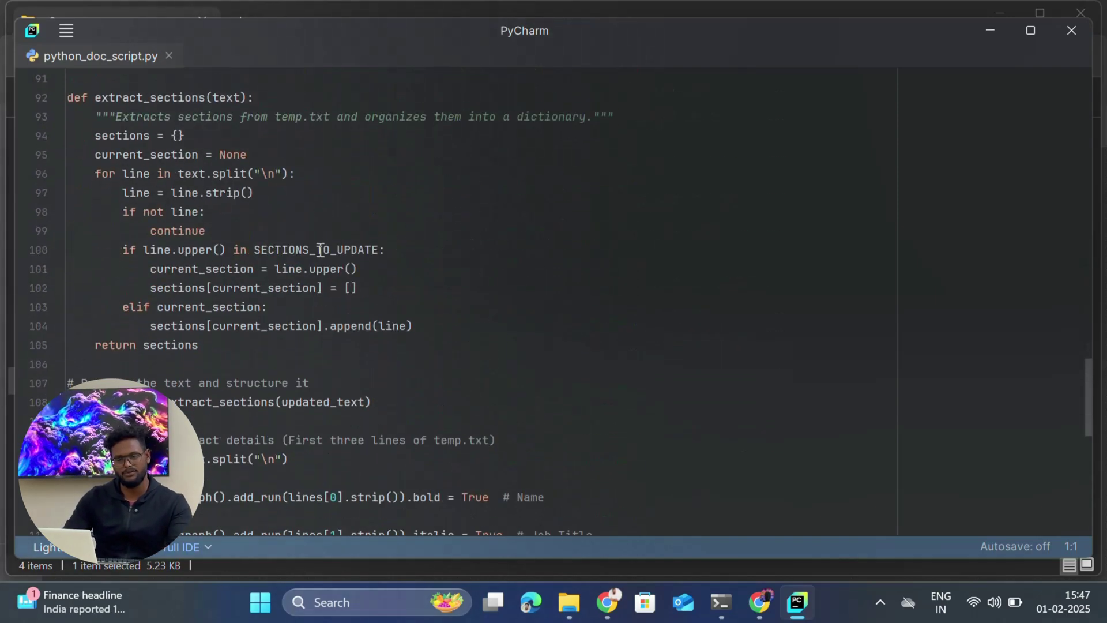
{"action": "scroll", "coordinate": [329, 252], "scroll_direction": "down", "scroll_amount": 3}
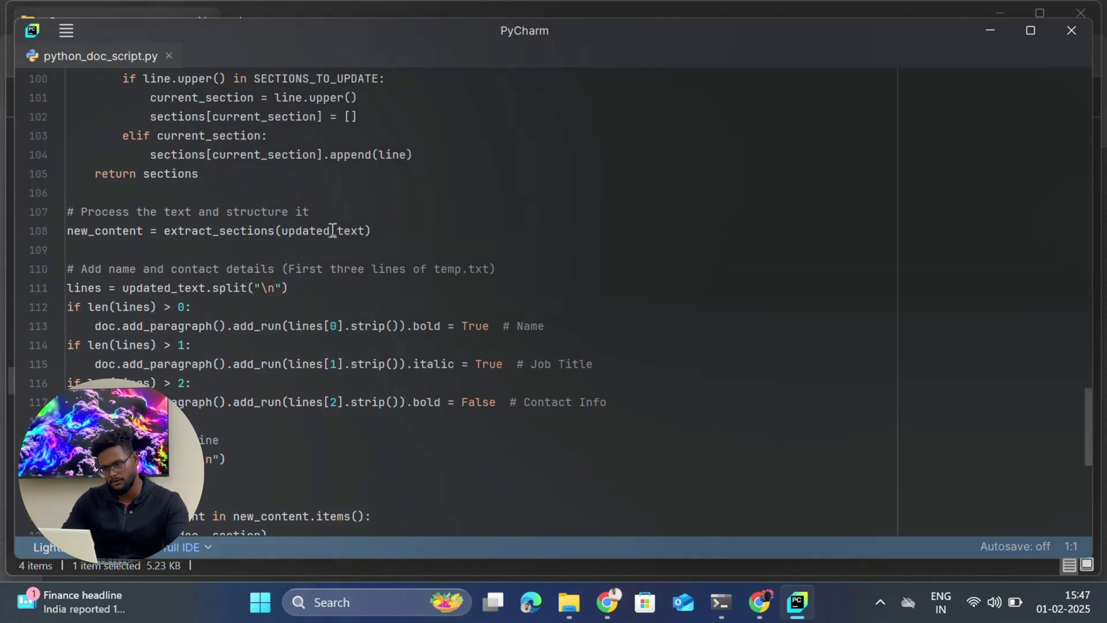
{"action": "scroll", "coordinate": [333, 230], "scroll_direction": "down", "scroll_amount": 3}
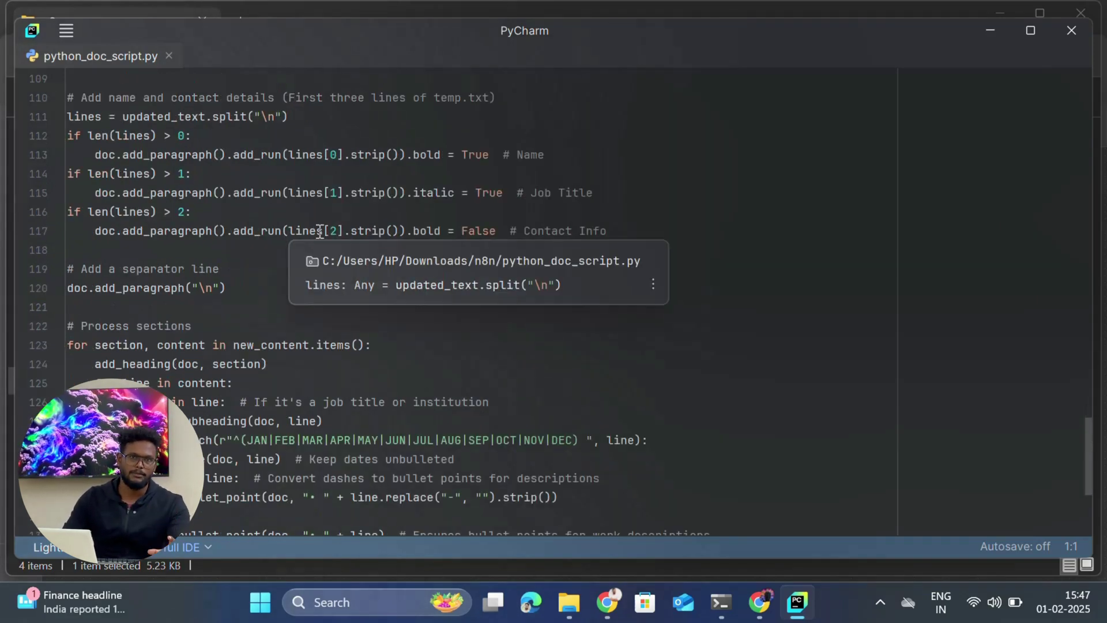
{"action": "scroll", "coordinate": [336, 244], "scroll_direction": "down", "scroll_amount": 4}
{"action": "scroll", "coordinate": [336, 245], "scroll_direction": "up", "scroll_amount": 20}
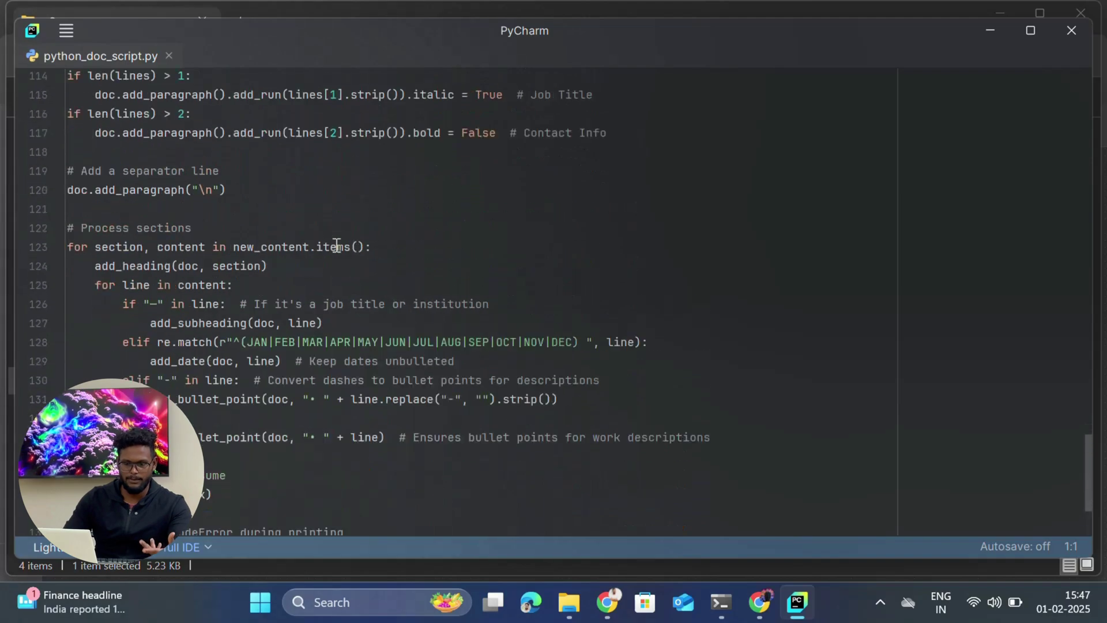
{"action": "scroll", "coordinate": [343, 235], "scroll_direction": "up", "scroll_amount": 13}
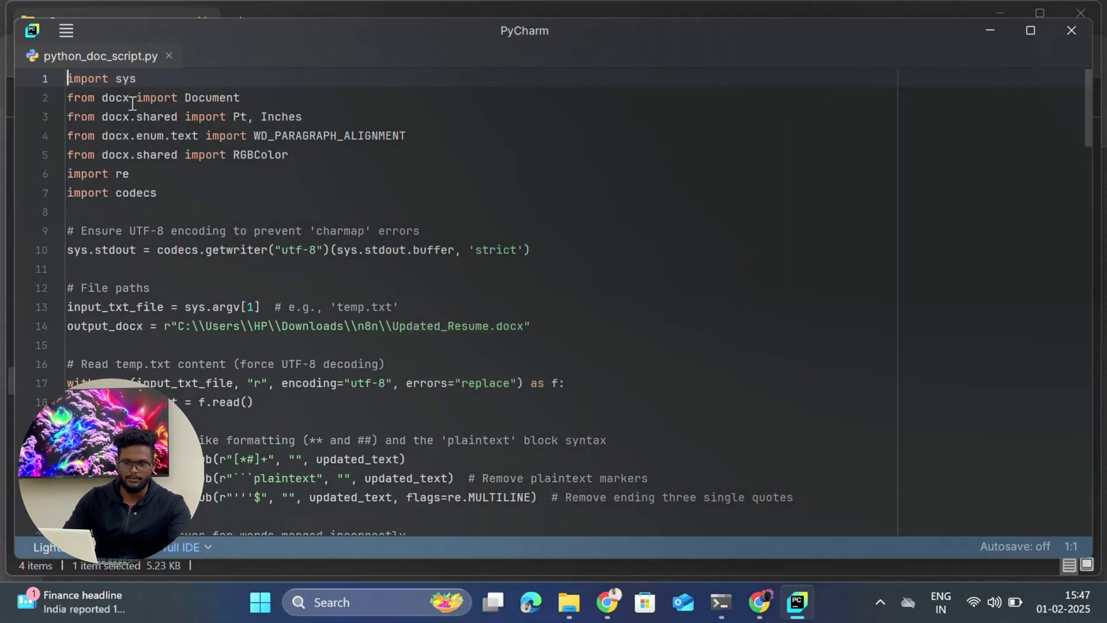
Highlight the docx module in the line 2 import, and minimize PyCharm and File Explorer to return to the n8n canvas
{"action": "left_click_drag", "start_coordinate": [132, 101], "coordinate": [110, 103]}
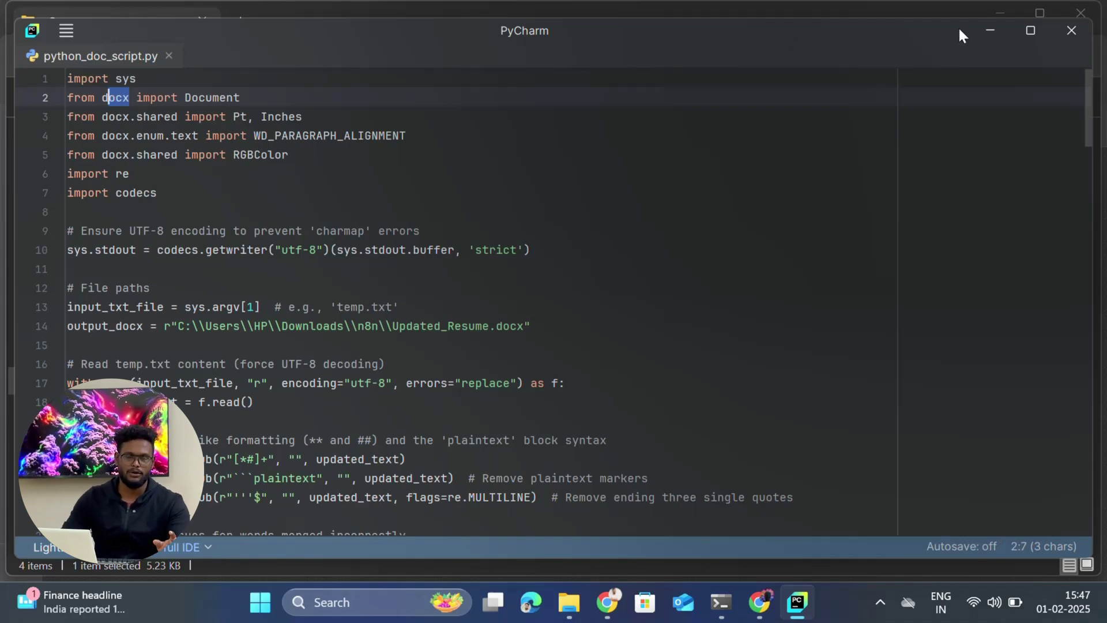
{"action": "left_click", "coordinate": [989, 30]}
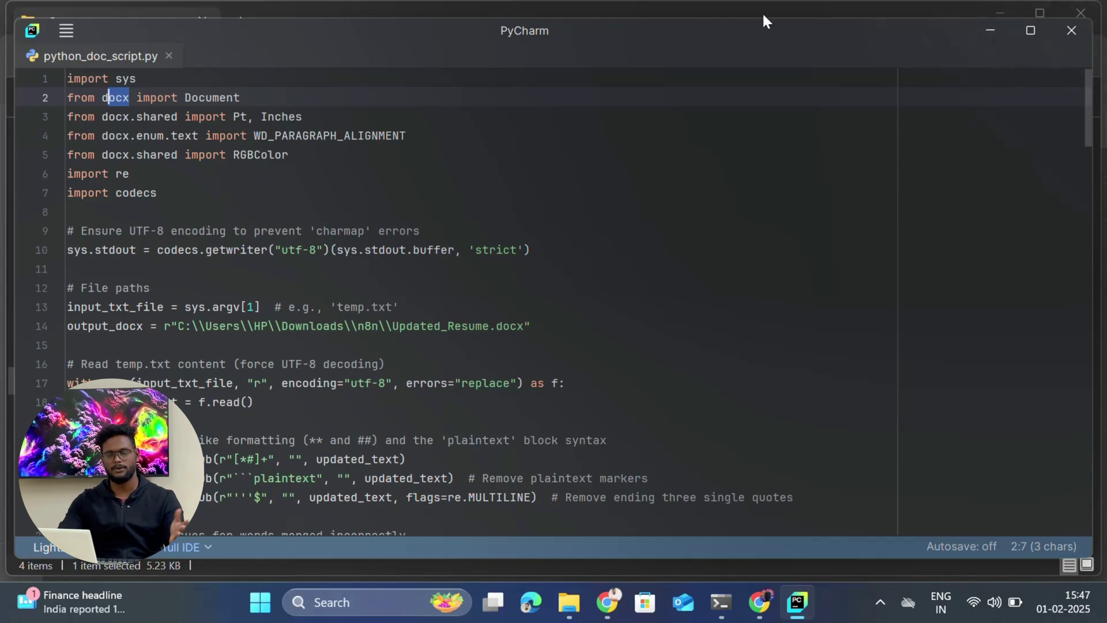
{"action": "left_click", "coordinate": [1001, 13]}
Test the "Read temp, resume.docx —> updated_resume.docx", "Read updated resume" and "Upload updated Resume" nodes one after another
{"action": "left_click", "coordinate": [739, 405]}
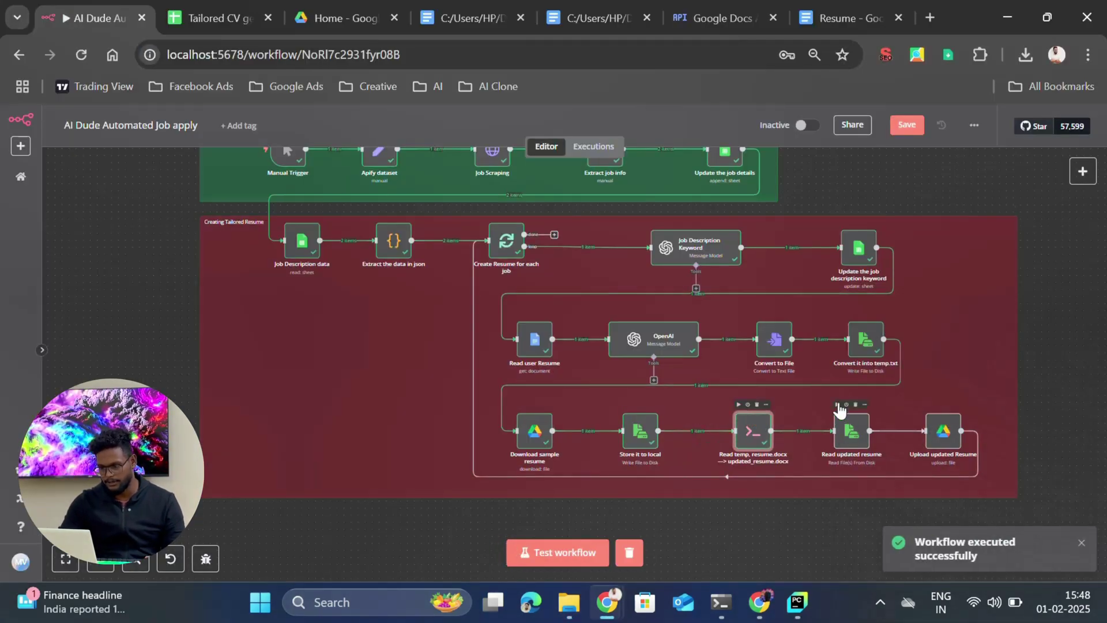
{"action": "left_click", "coordinate": [838, 405]}
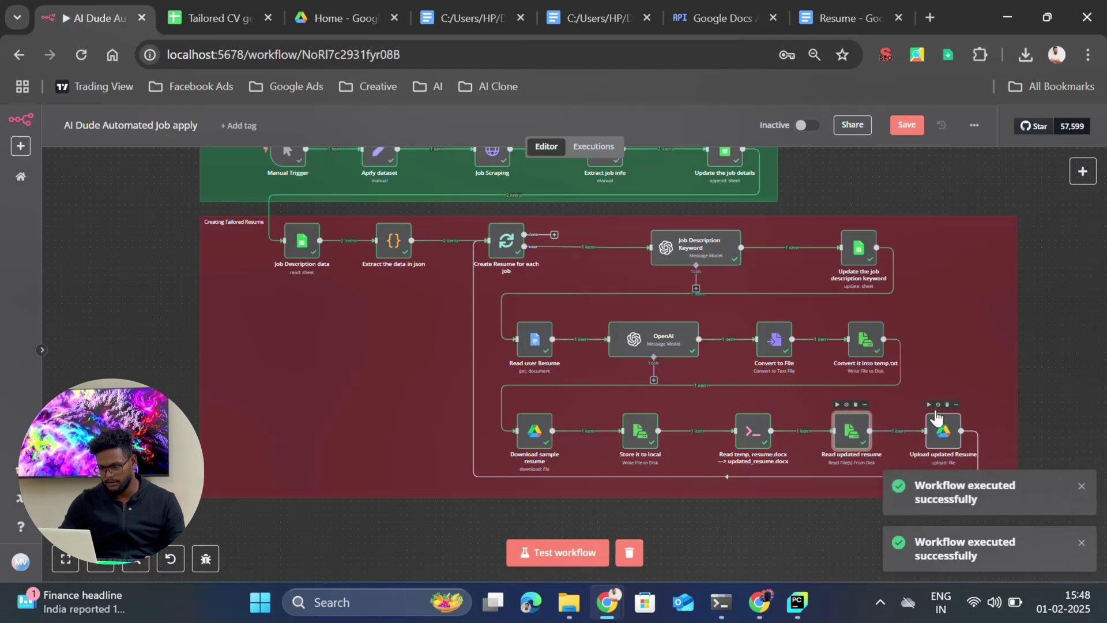
{"action": "left_click", "coordinate": [930, 406]}
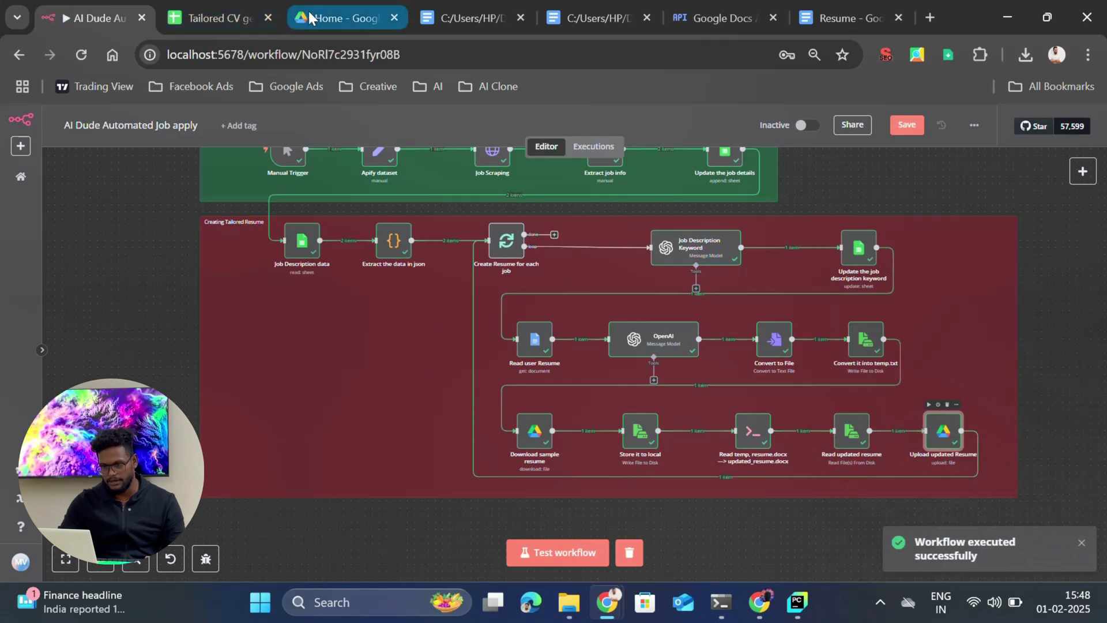
Refresh the Google Drive home page and open the most recently modified Updated_Resume document
{"action": "left_click", "coordinate": [325, 18]}
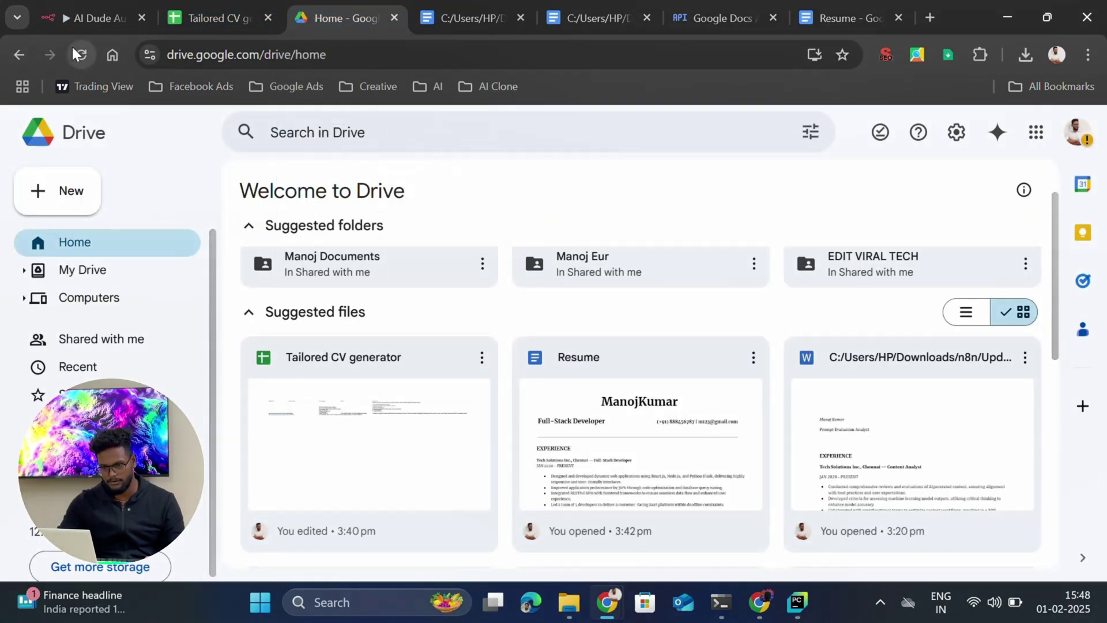
{"action": "left_click", "coordinate": [78, 55]}
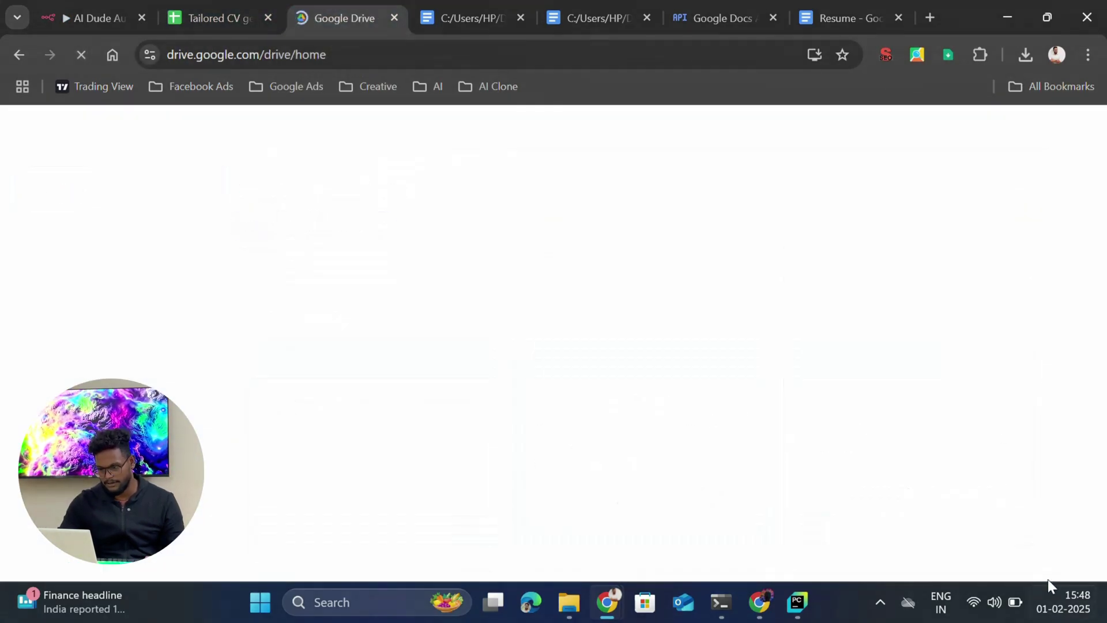
{"action": "scroll", "coordinate": [514, 389], "scroll_direction": "down", "scroll_amount": 3}
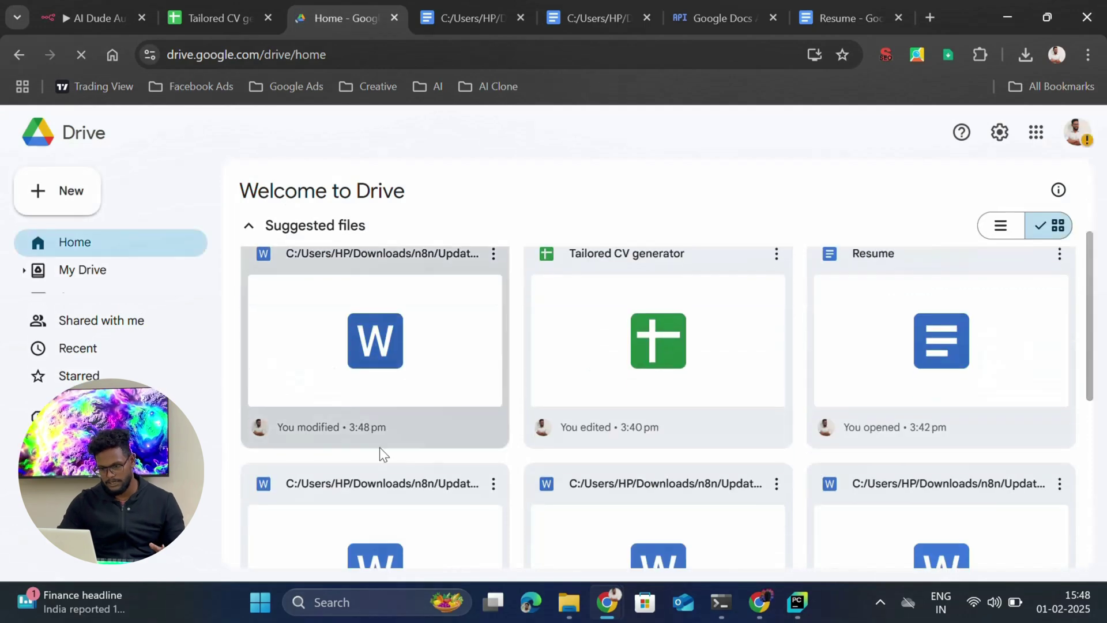
{"action": "double_click", "coordinate": [396, 388]}
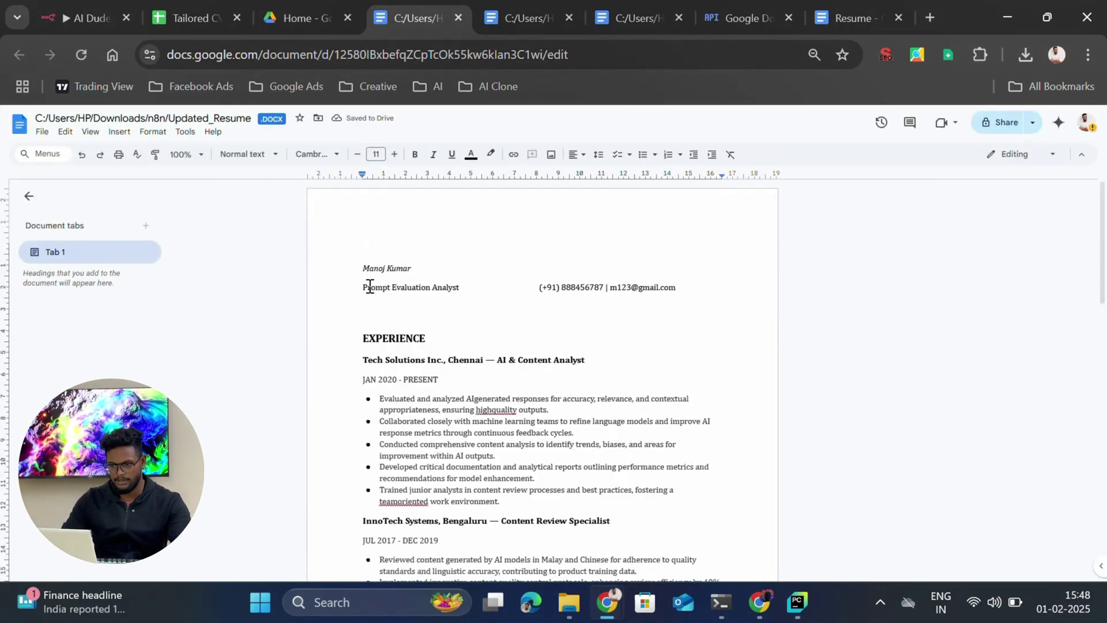
Compare the headline job title and the Tech Solutions Inc. role between the new Updated_Resume and the earlier version
{"action": "left_click_drag", "start_coordinate": [370, 287], "coordinate": [438, 287]}
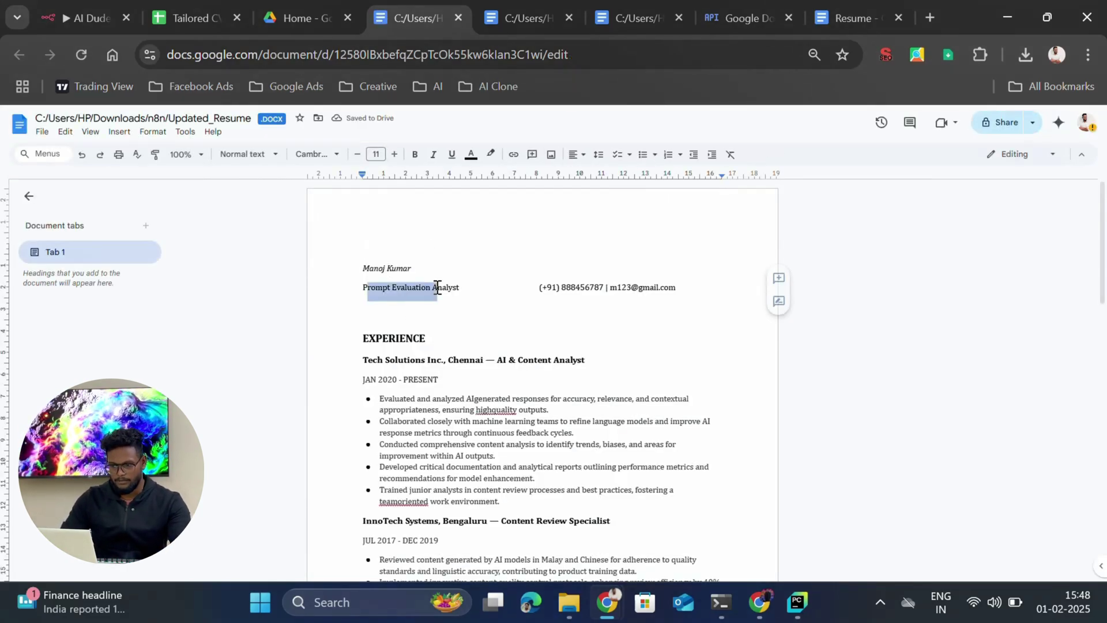
{"action": "left_click", "coordinate": [613, 13]}
{"action": "scroll", "coordinate": [502, 235], "scroll_direction": "up", "scroll_amount": 5}
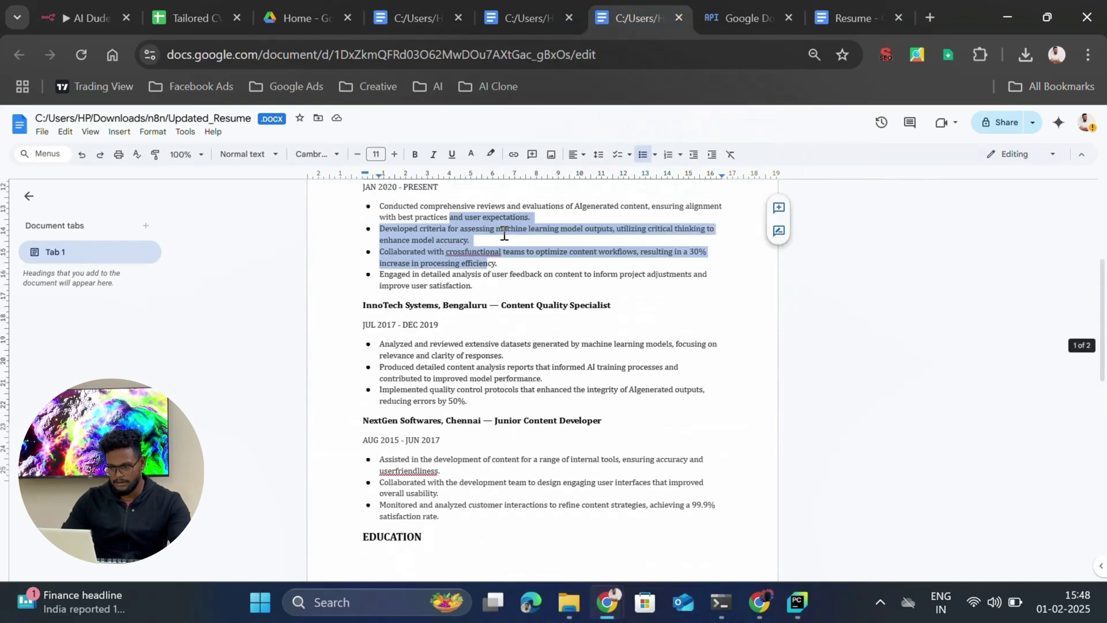
{"action": "scroll", "coordinate": [502, 236], "scroll_direction": "up", "scroll_amount": 3}
{"action": "left_click_drag", "start_coordinate": [465, 288], "coordinate": [370, 289]}
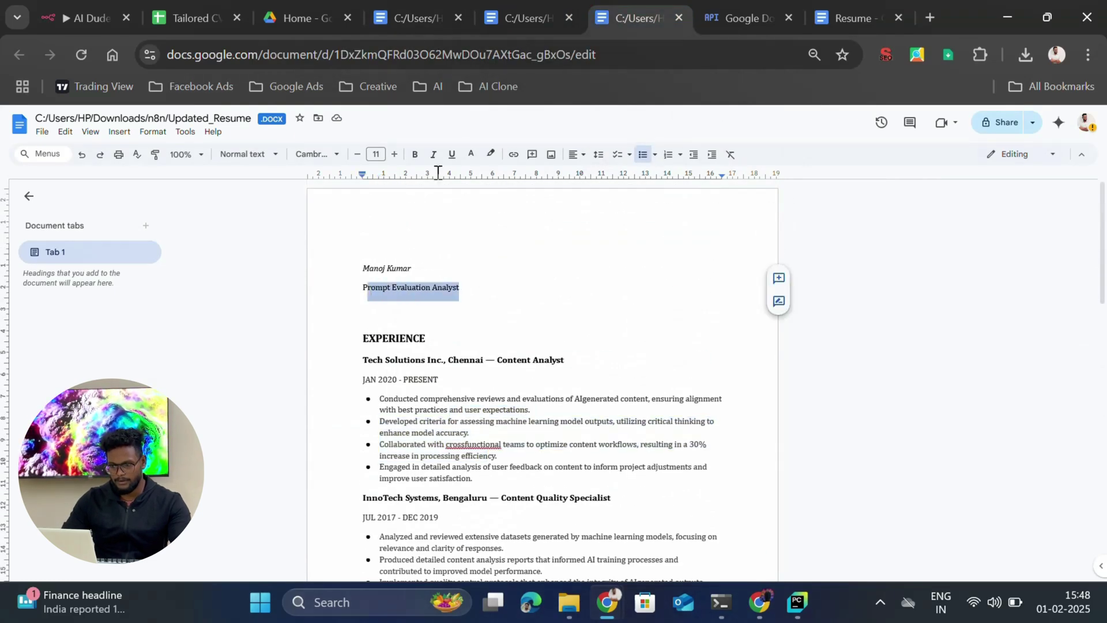
{"action": "left_click", "coordinate": [415, 17]}
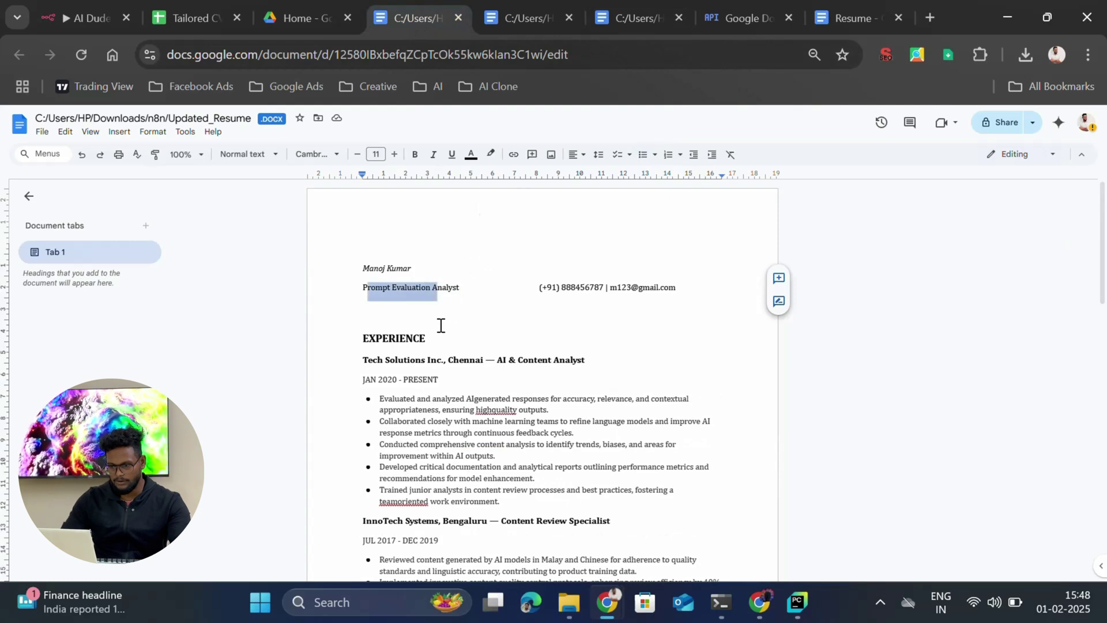
{"action": "left_click", "coordinate": [618, 13]}
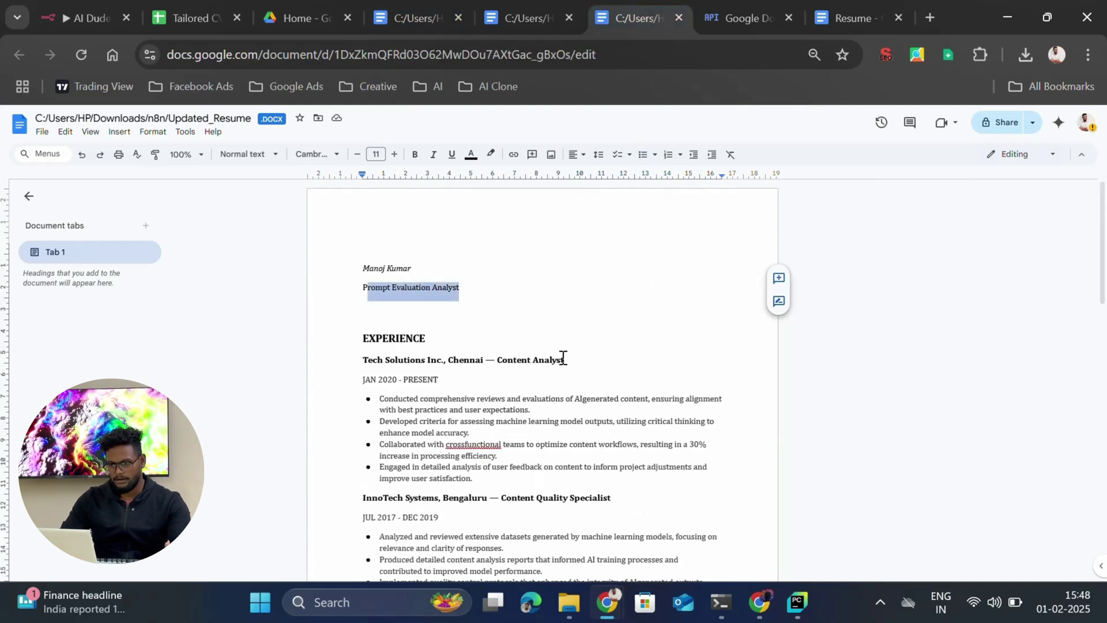
{"action": "left_click_drag", "start_coordinate": [564, 358], "coordinate": [495, 360]}
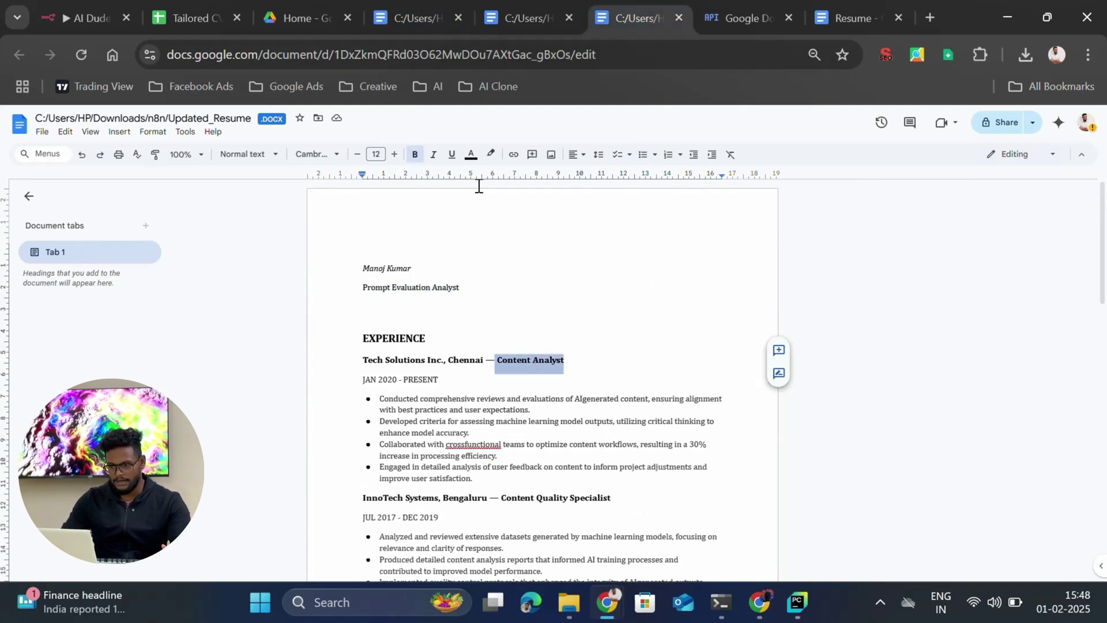
{"action": "left_click", "coordinate": [398, 13]}
{"action": "left_click_drag", "start_coordinate": [586, 360], "coordinate": [517, 360]}
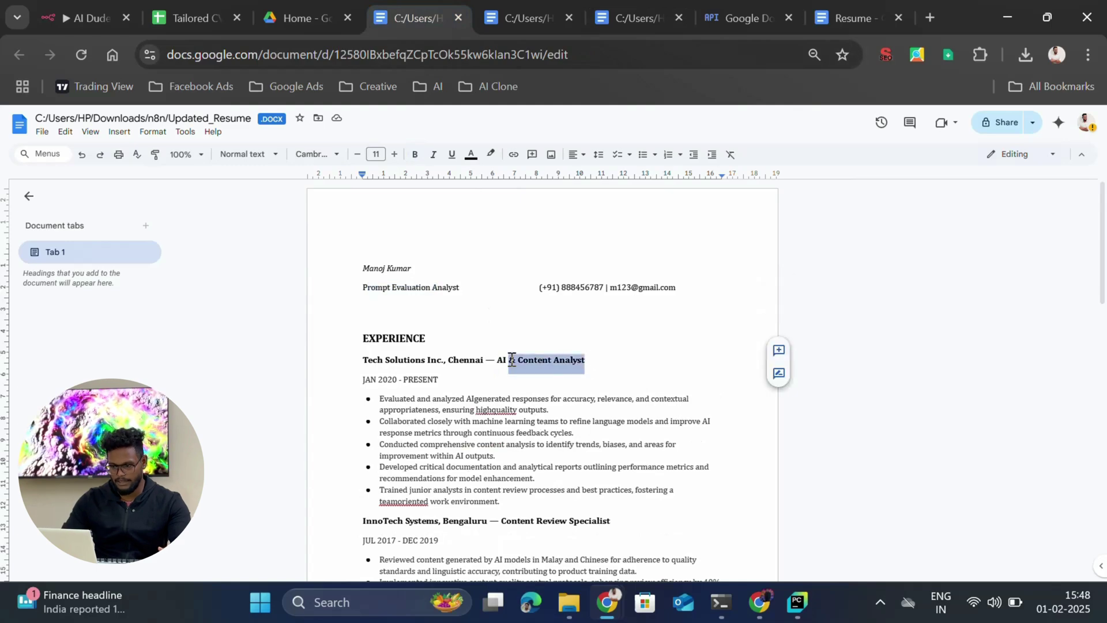
Review the new Updated_Resume through its skills and languages sections, and compare its experience entries with the earlier version
{"action": "scroll", "coordinate": [569, 496], "scroll_direction": "down", "scroll_amount": 12}
{"action": "scroll", "coordinate": [570, 493], "scroll_direction": "down", "scroll_amount": 3}
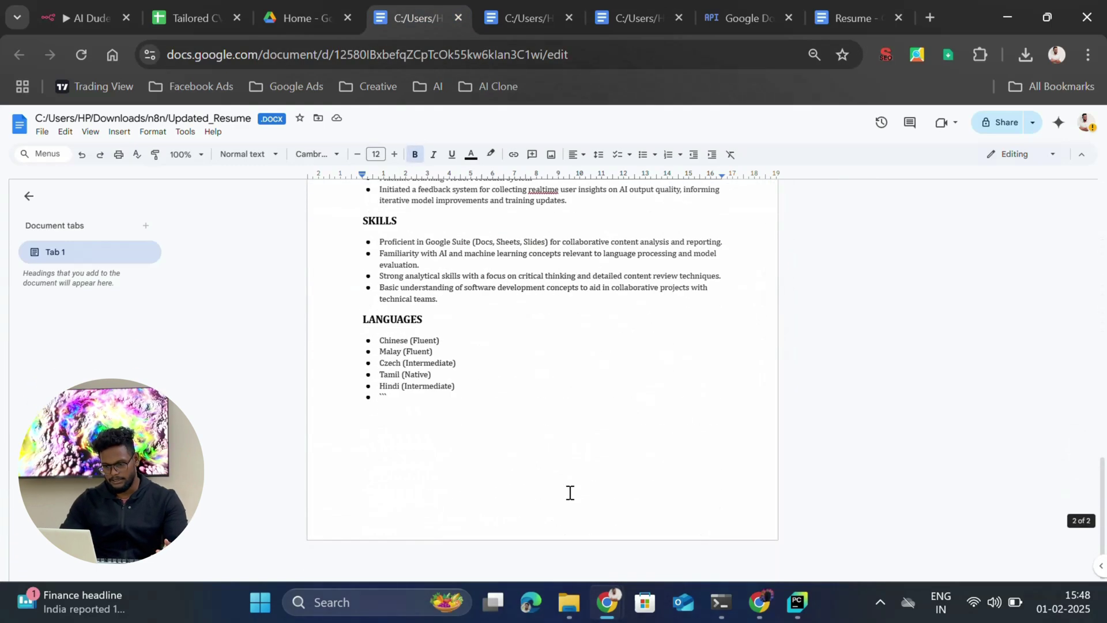
{"action": "scroll", "coordinate": [568, 494], "scroll_direction": "up", "scroll_amount": 16}
{"action": "scroll", "coordinate": [555, 427], "scroll_direction": "down", "scroll_amount": 3}
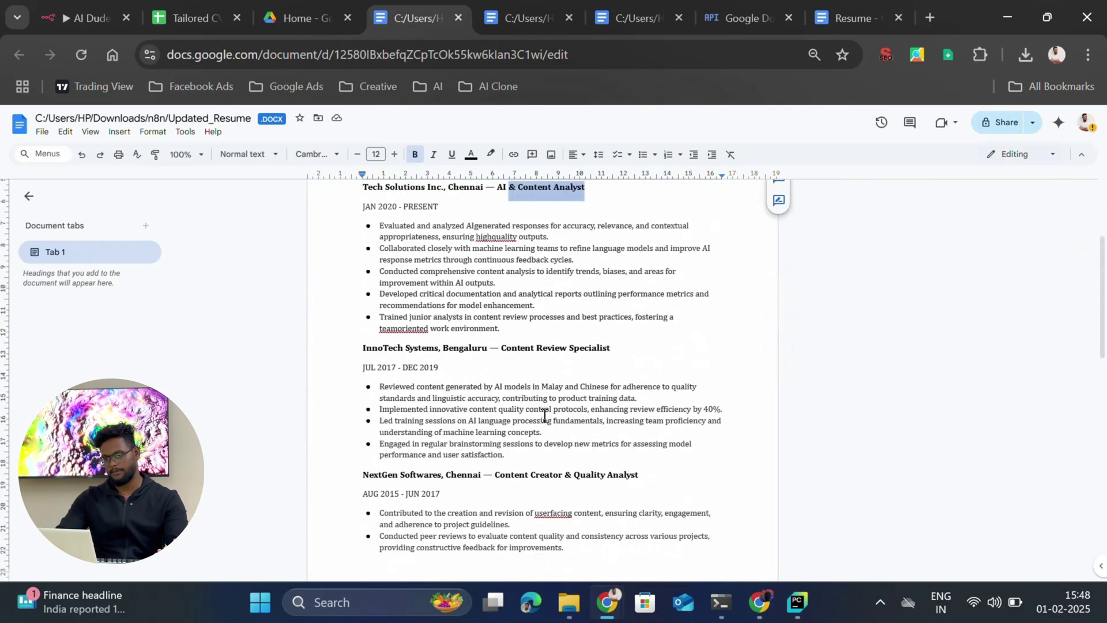
{"action": "left_click", "coordinate": [614, 14]}
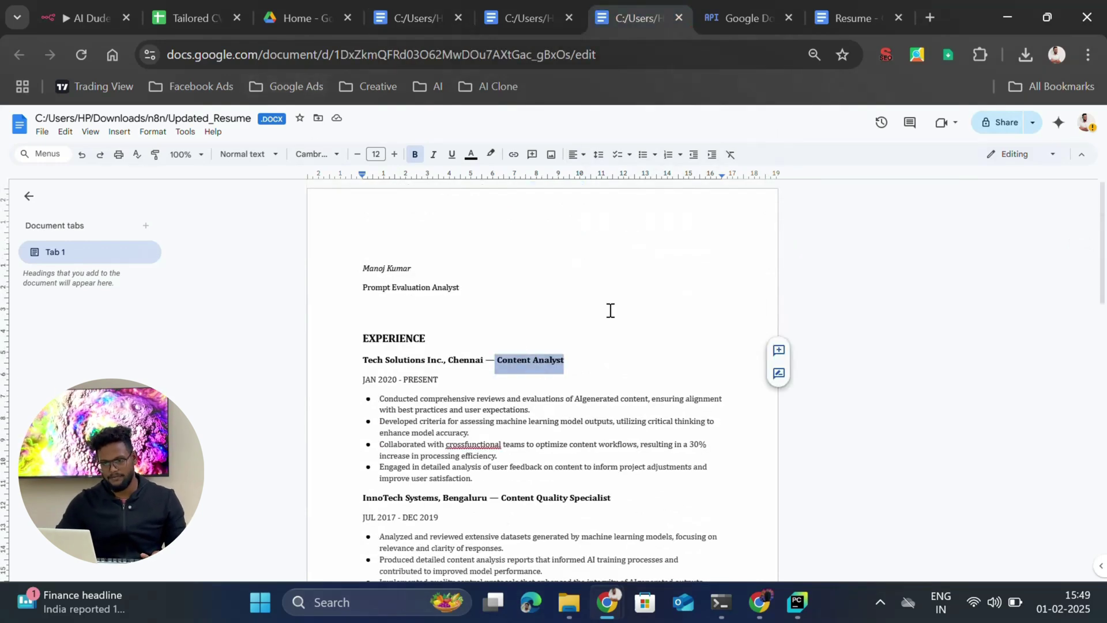
{"action": "left_click", "coordinate": [423, 18]}
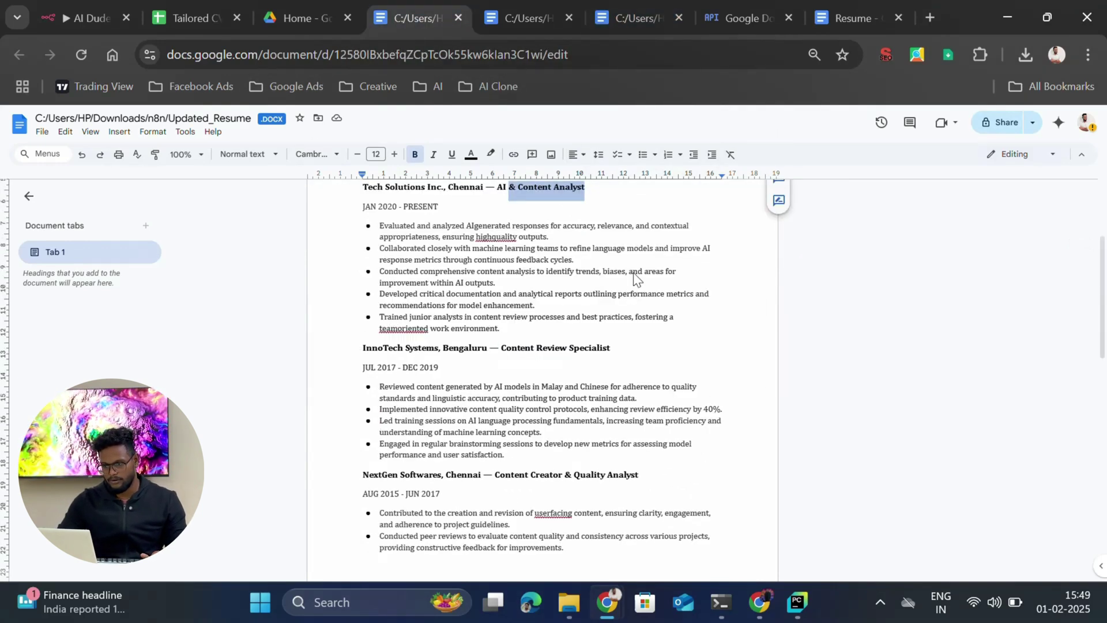
{"action": "scroll", "coordinate": [664, 311], "scroll_direction": "up", "scroll_amount": 3}
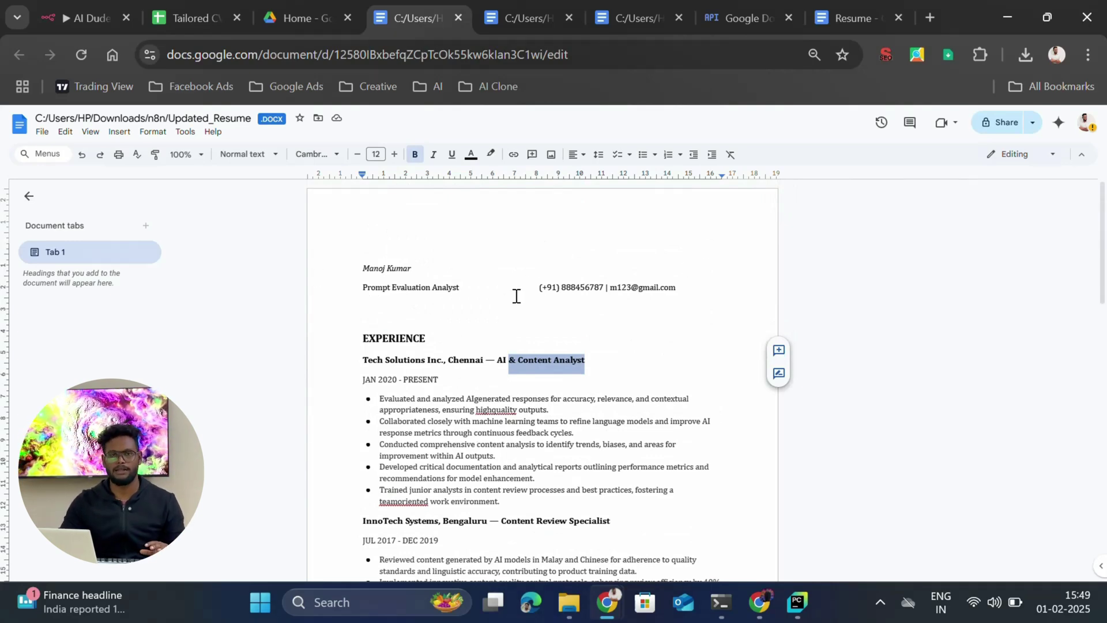
Return to the n8n canvas, show the Automatic Job Search section, and switch to the Tailored CV generator spreadsheet
{"action": "left_click", "coordinate": [67, 19]}
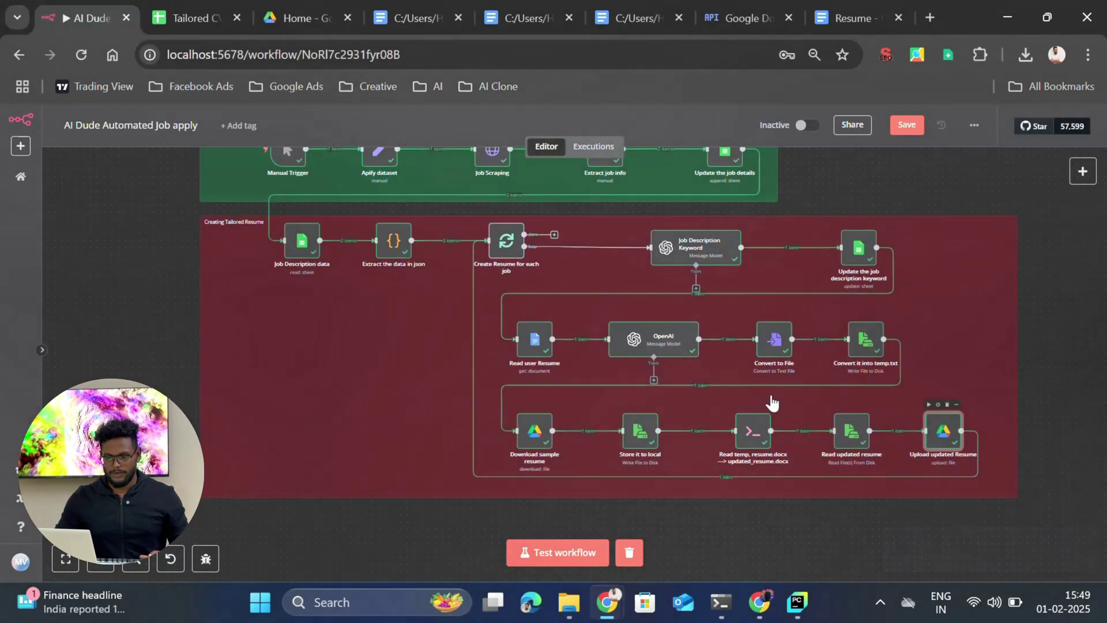
{"action": "scroll", "coordinate": [595, 415], "scroll_direction": "up", "scroll_amount": 3}
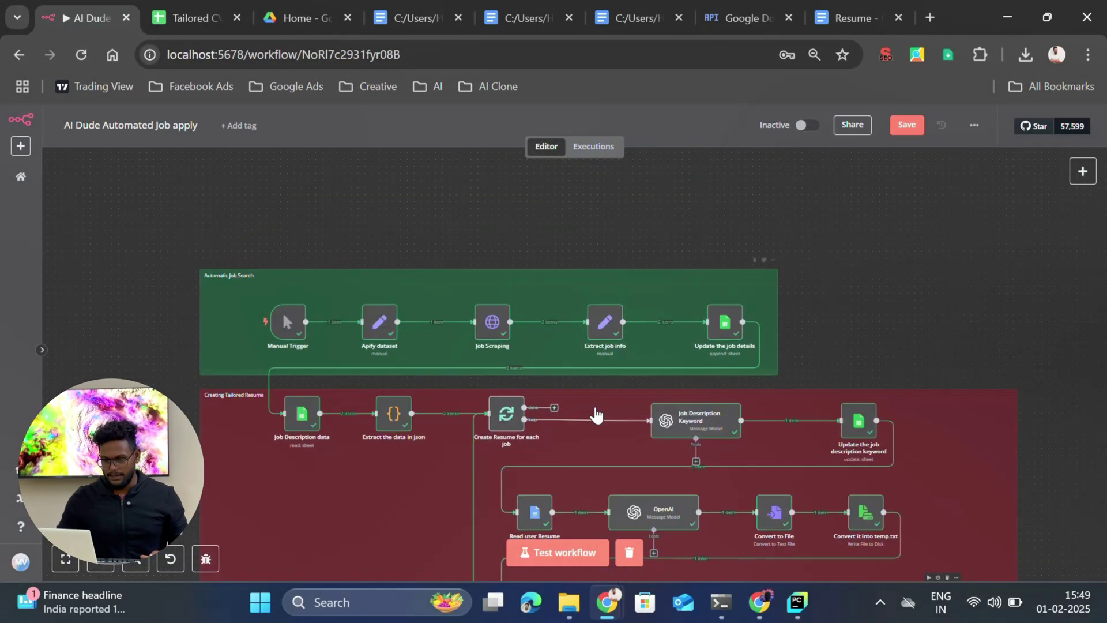
{"action": "left_click", "coordinate": [196, 16]}
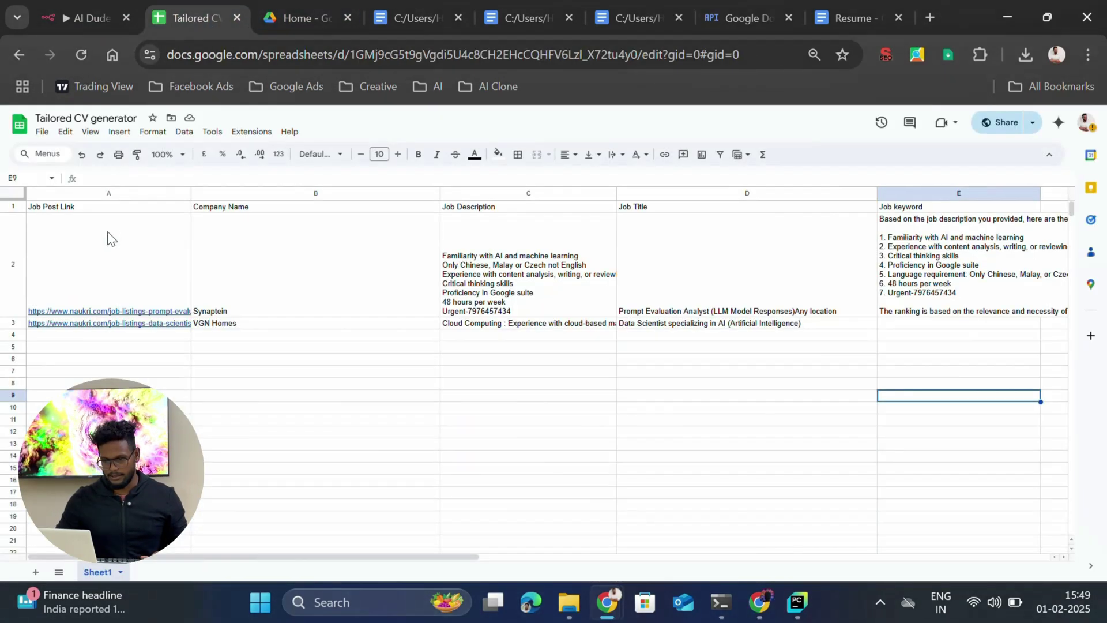